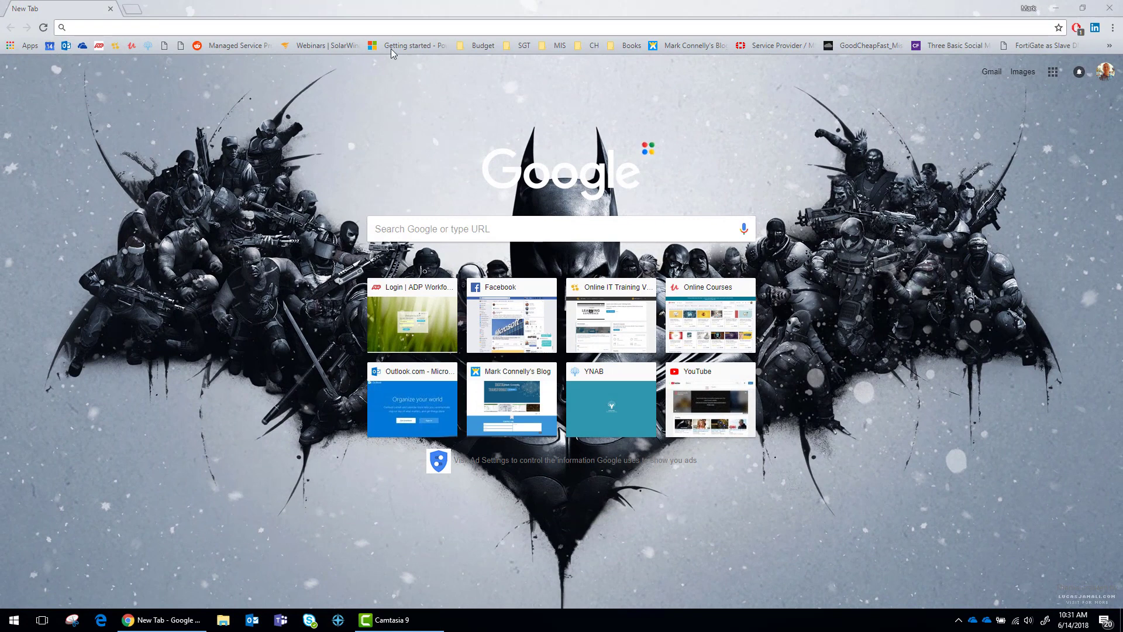
Enter forticlient.com in Chrome's address bar and load the FortiClient homepage
left_click(377, 29)
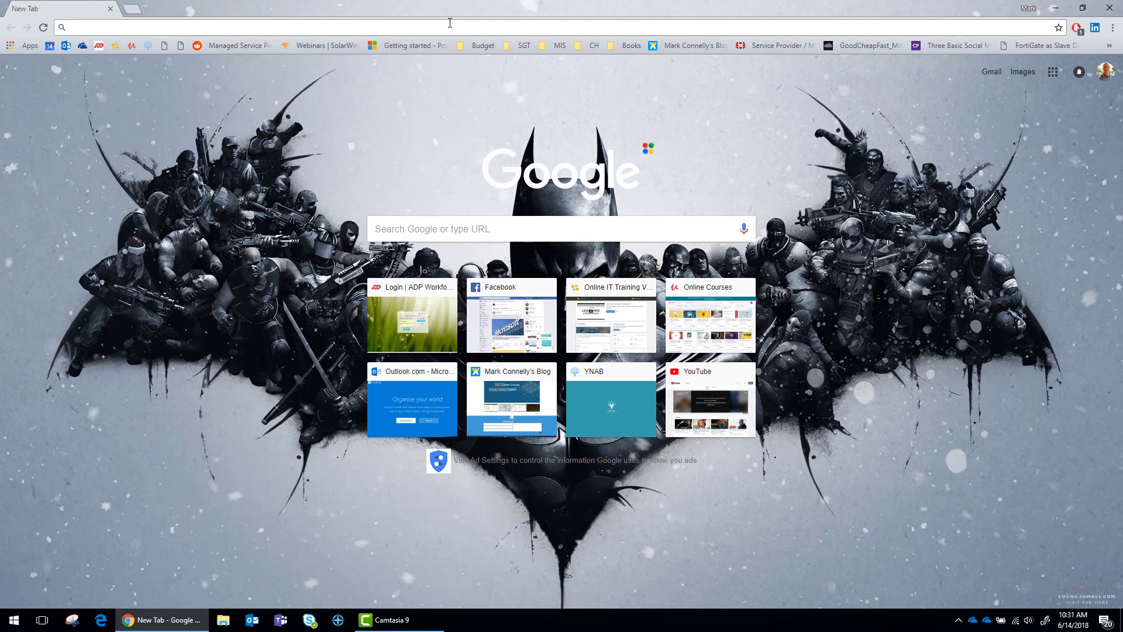
type("for")
key("BackSpace")
key("BackSpace")
key("BackSpace")
type("forticl")
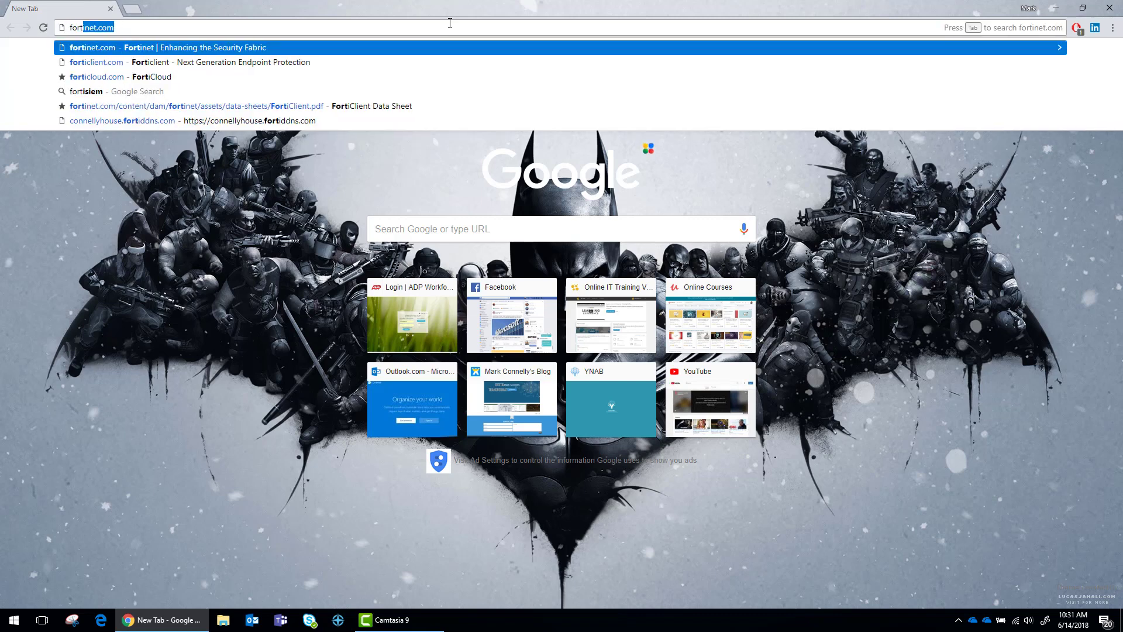
type("ient")
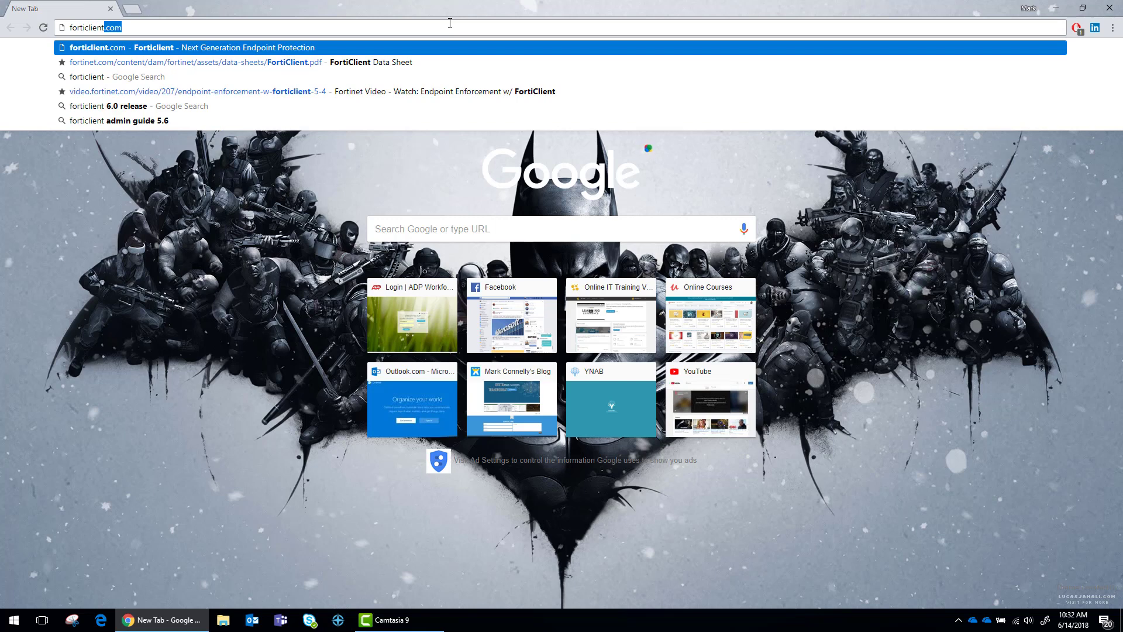
type(".")
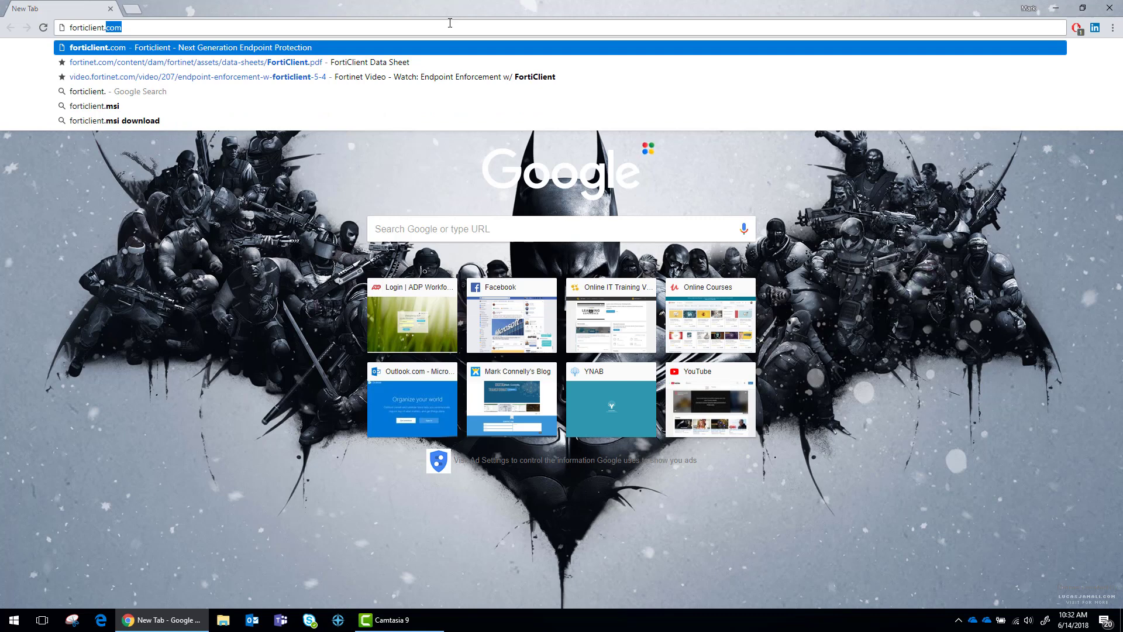
type("com")
key("Return")
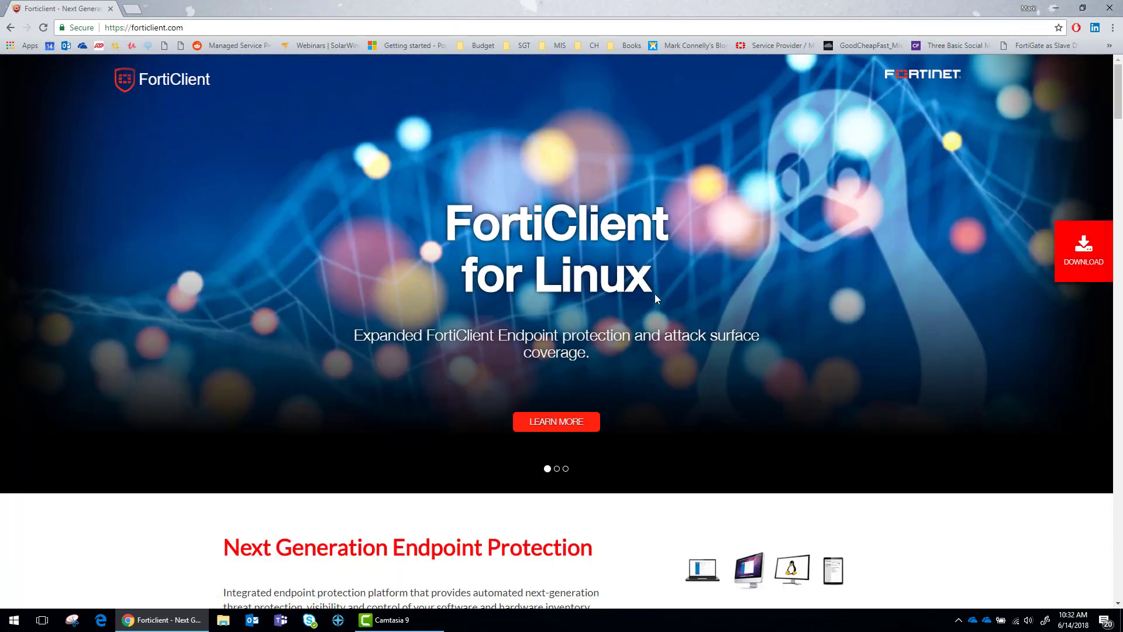
Scroll through the FortiClient home page to review its endpoint protection and Security Fabric overview
scroll(593, 268, "down", 9)
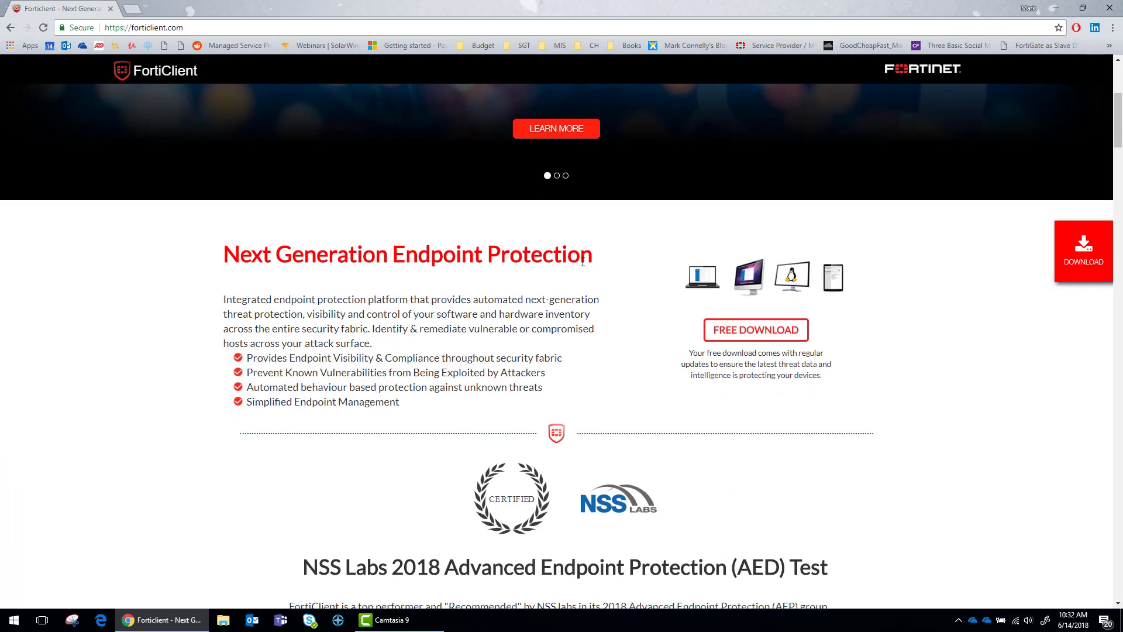
scroll(581, 266, "down", 2)
scroll(581, 263, "up", 3)
scroll(614, 319, "up", 2)
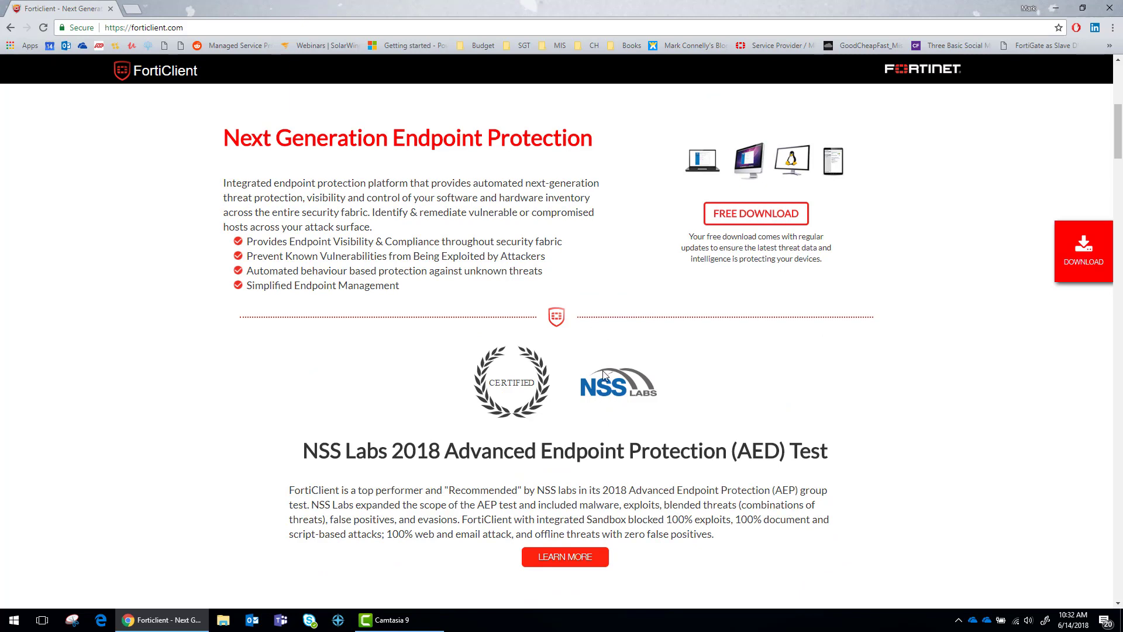
scroll(605, 378, "up", 5)
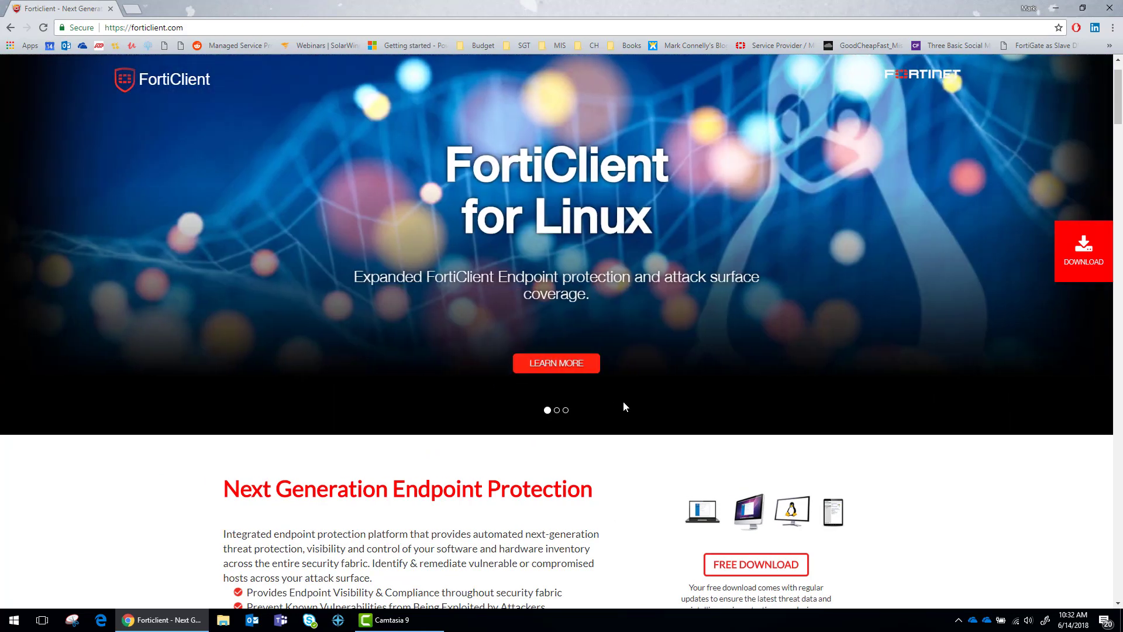
scroll(681, 308, "down", 5)
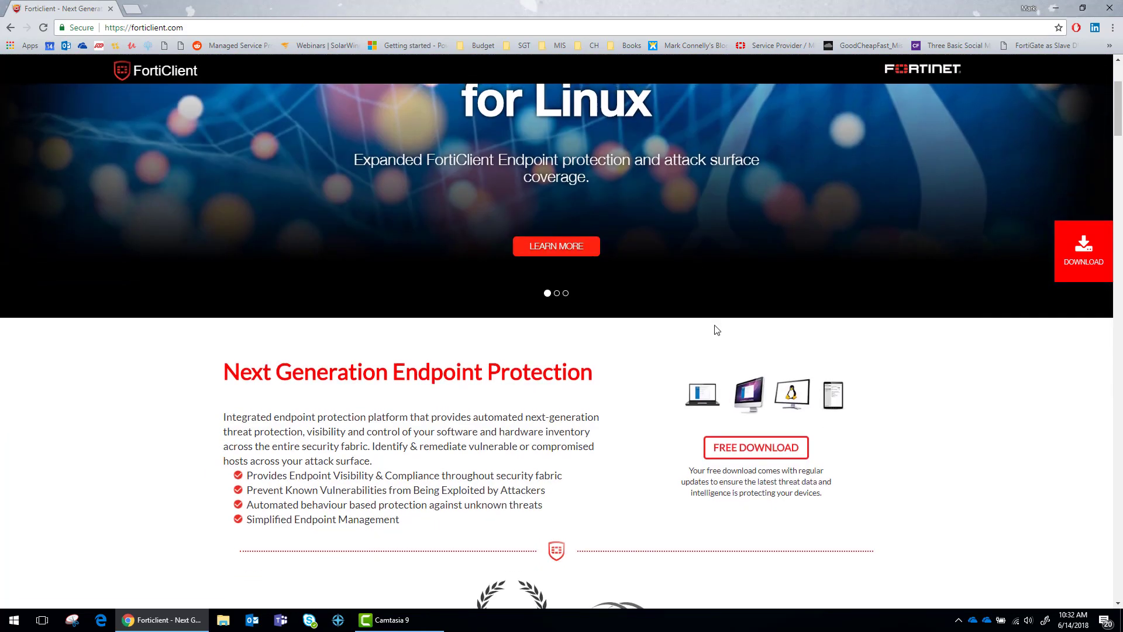
scroll(730, 348, "down", 6)
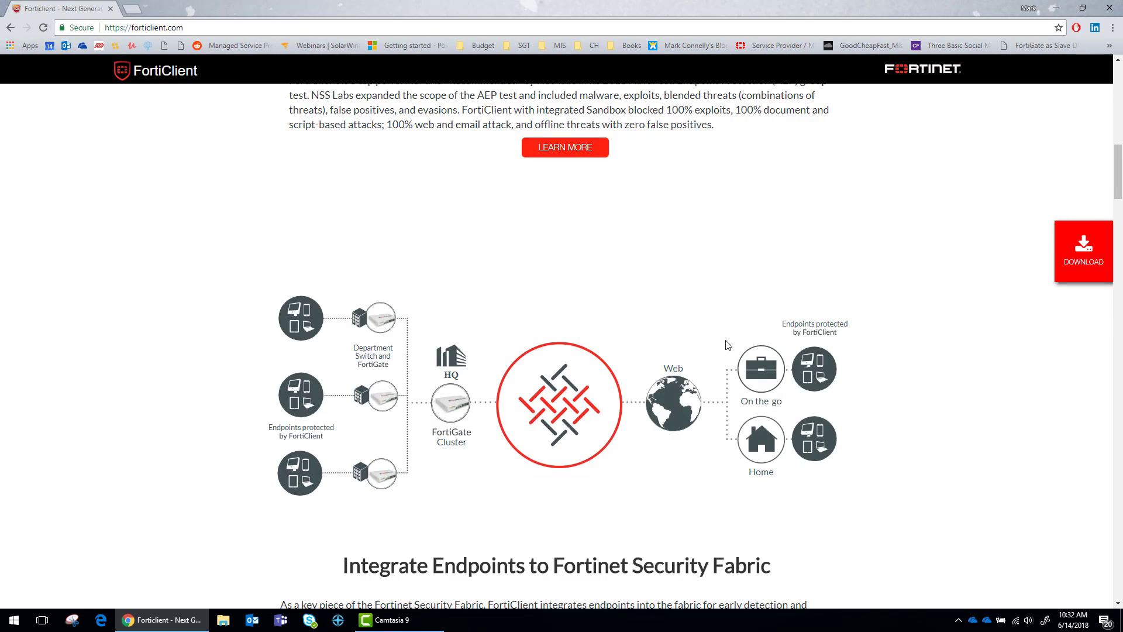
scroll(761, 357, "down", 4)
scroll(784, 367, "down", 10)
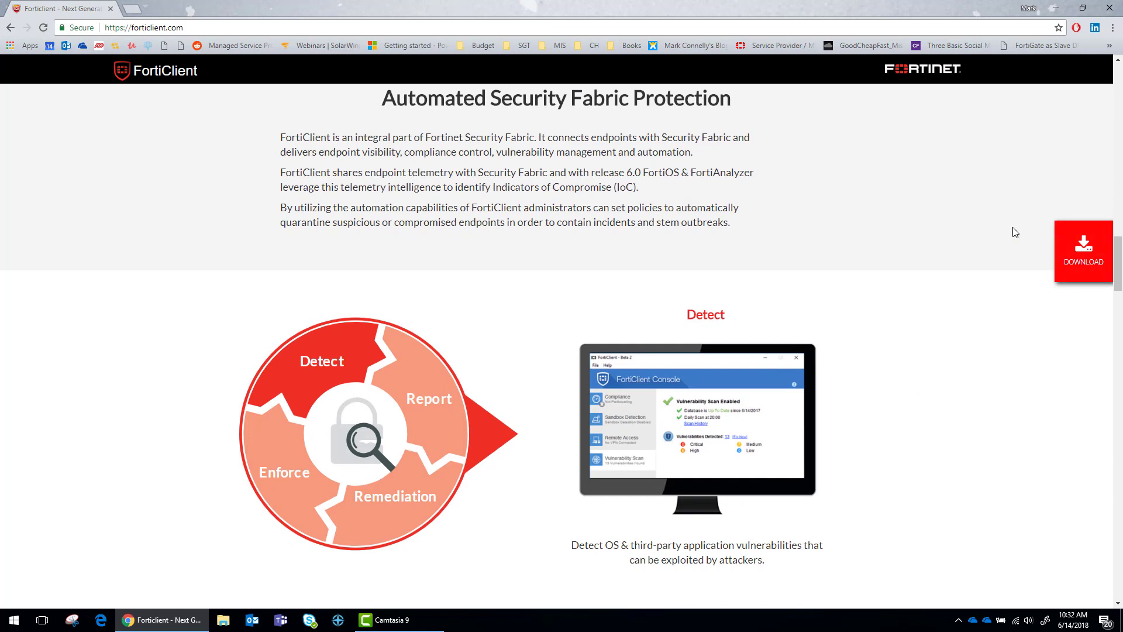
From Free Downloads, download FortiClient 6.0 for Windows and run FortiClientOnlineInstaller_6.0.0.exe
left_click(1086, 251)
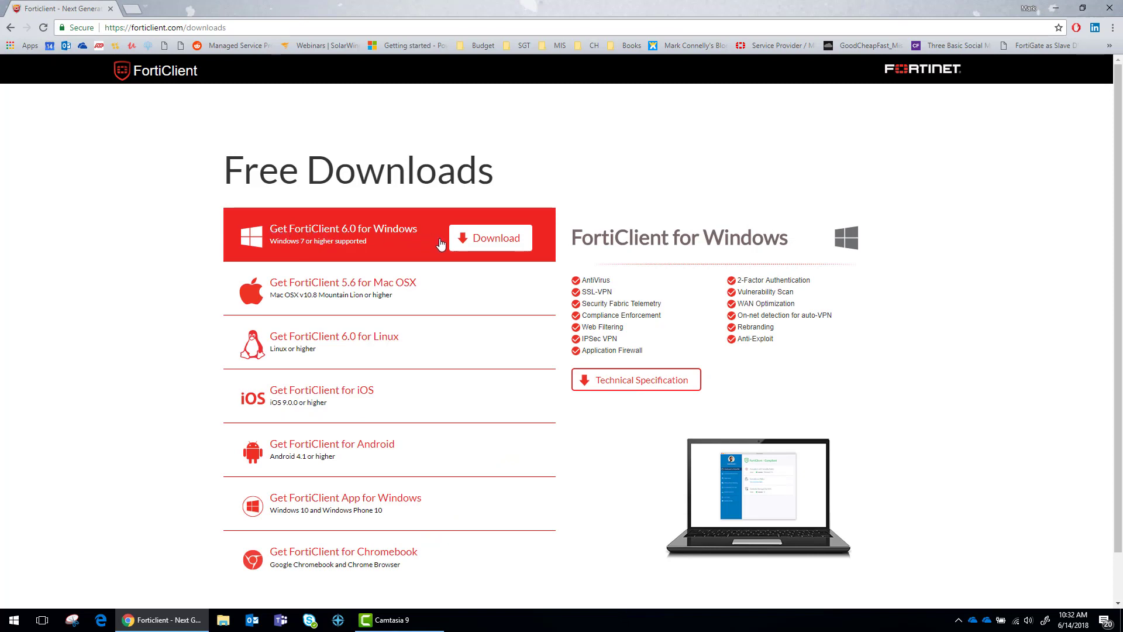
left_click(481, 245)
left_click(68, 597)
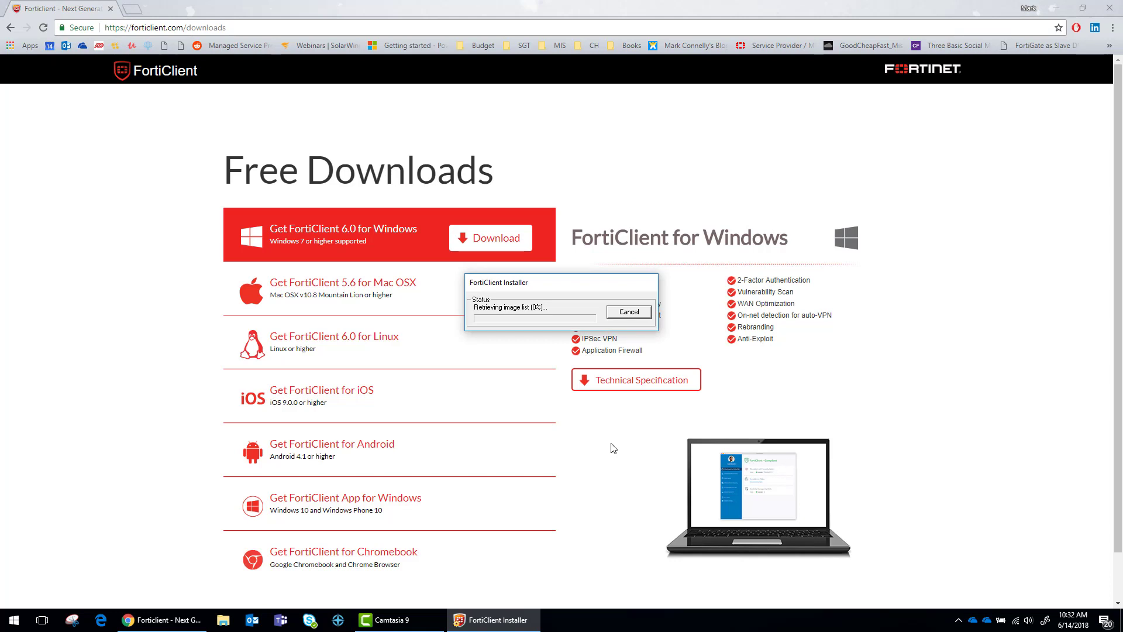
Open the Technical Specification page and highlight the FortiGate Endpoint and FortiClient EMS license headings
left_click(637, 386)
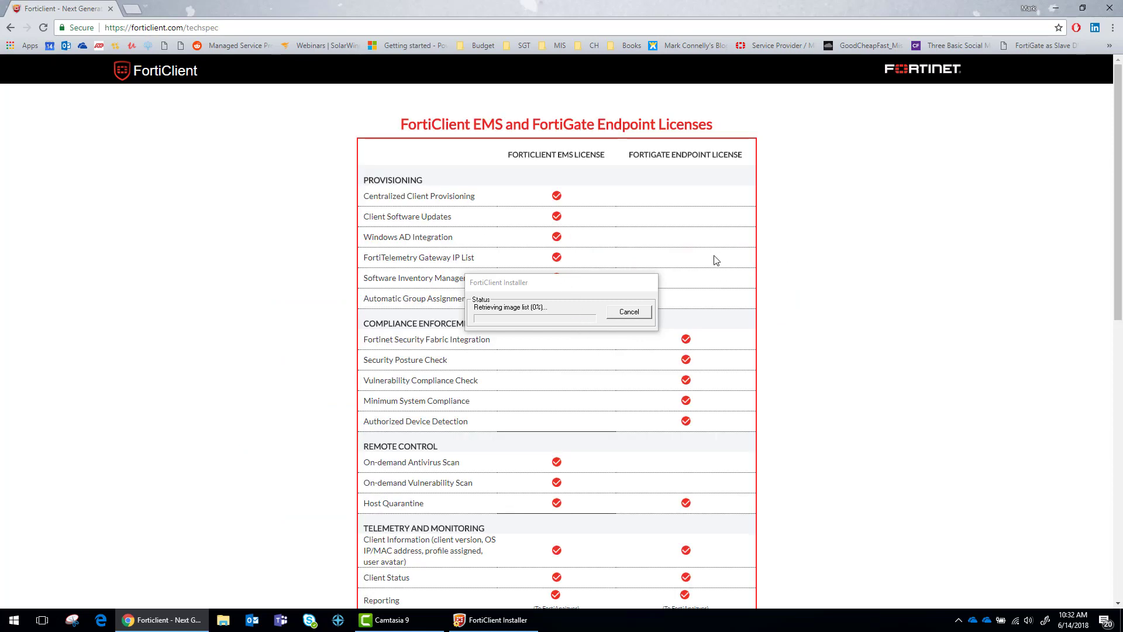
left_click_drag(545, 286, 190, 339)
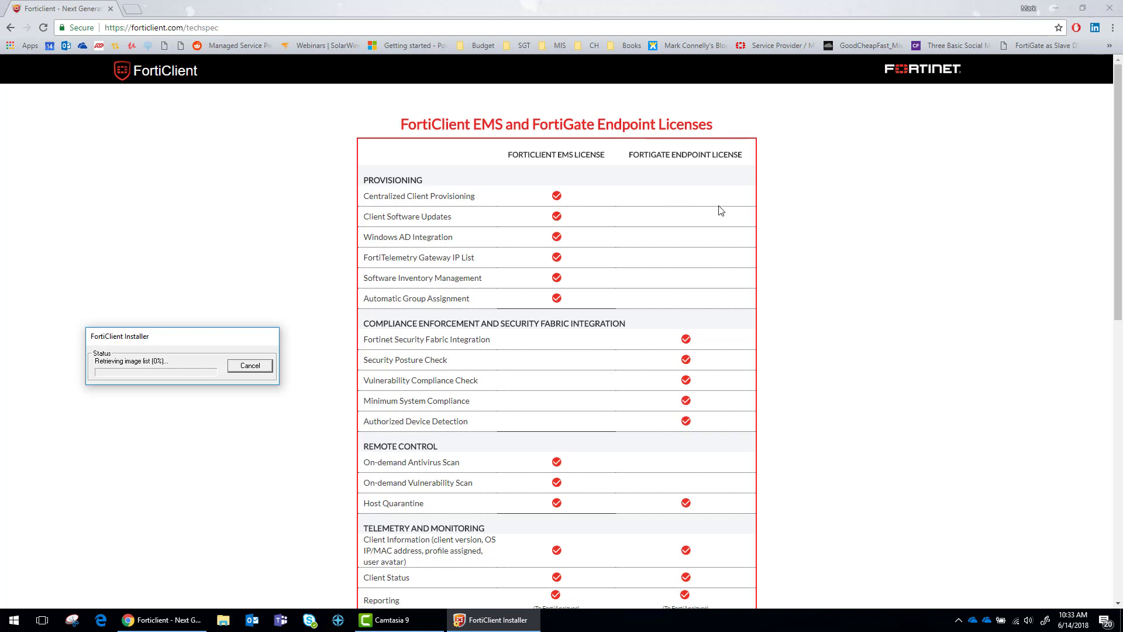
left_click_drag(633, 154, 743, 151)
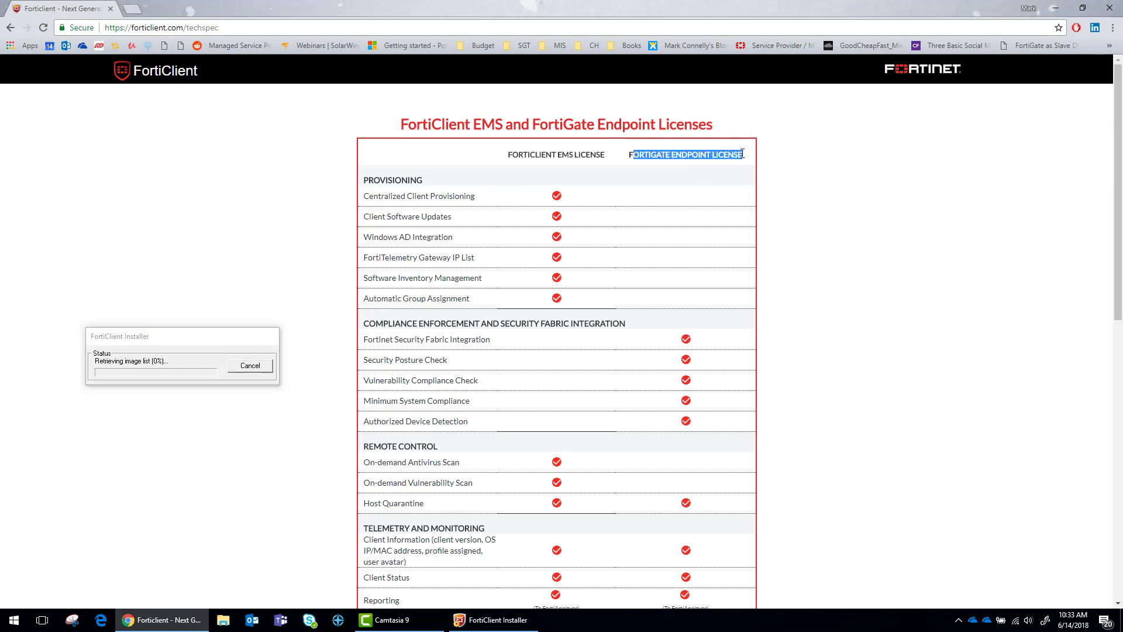
left_click(742, 153)
left_click_drag(508, 154, 600, 151)
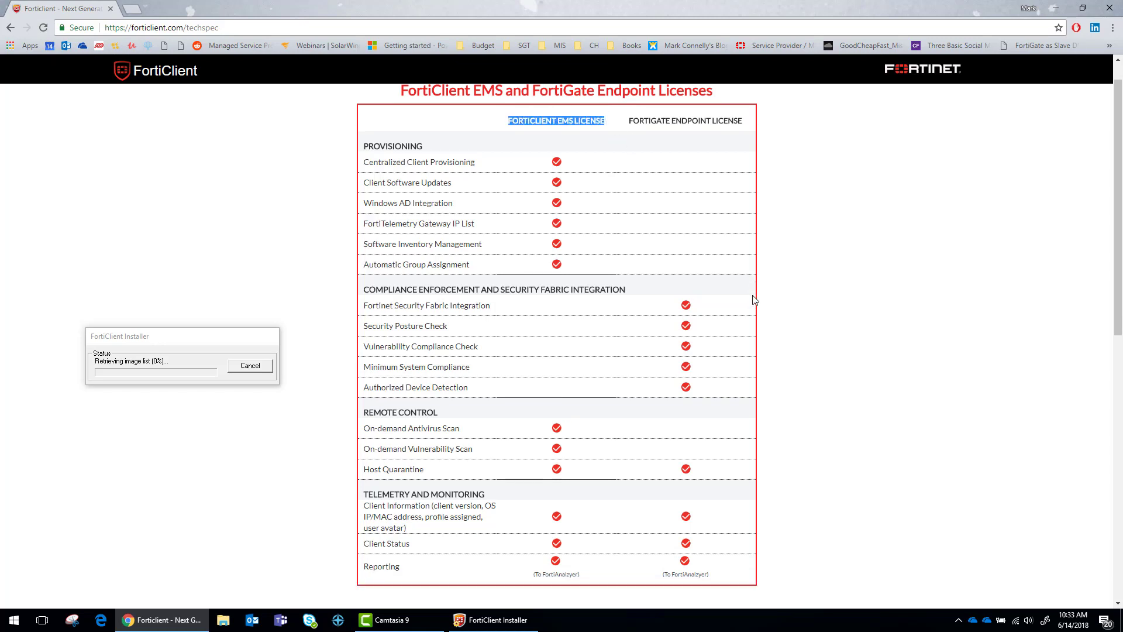
Scroll down to the platform Compatibility table and download links
scroll(758, 301, "down", 7)
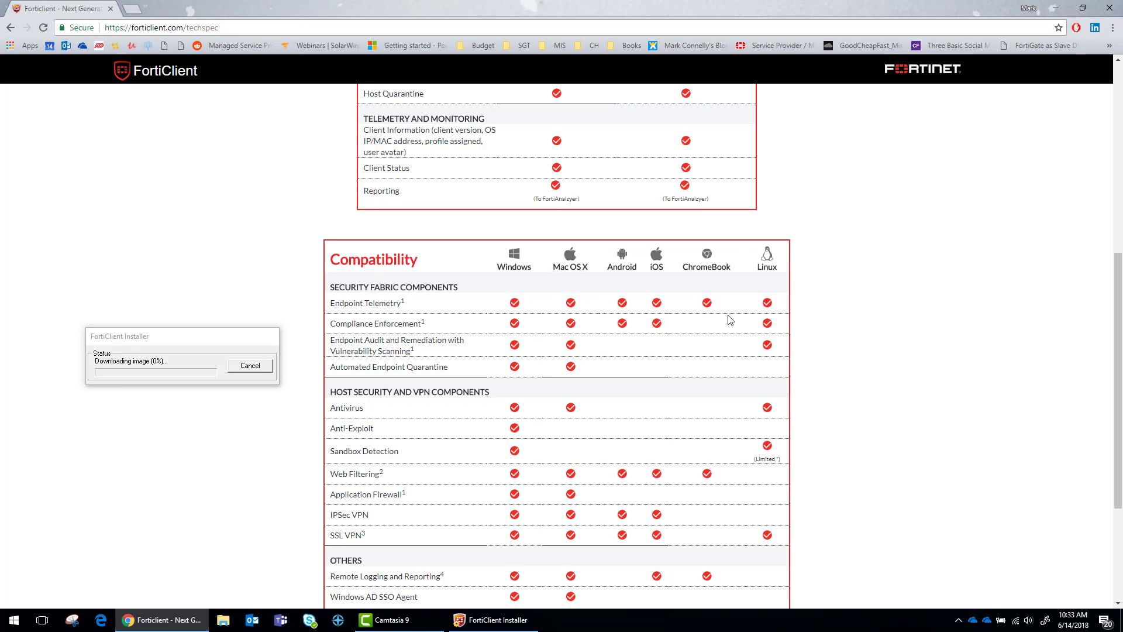
scroll(729, 319, "down", 2)
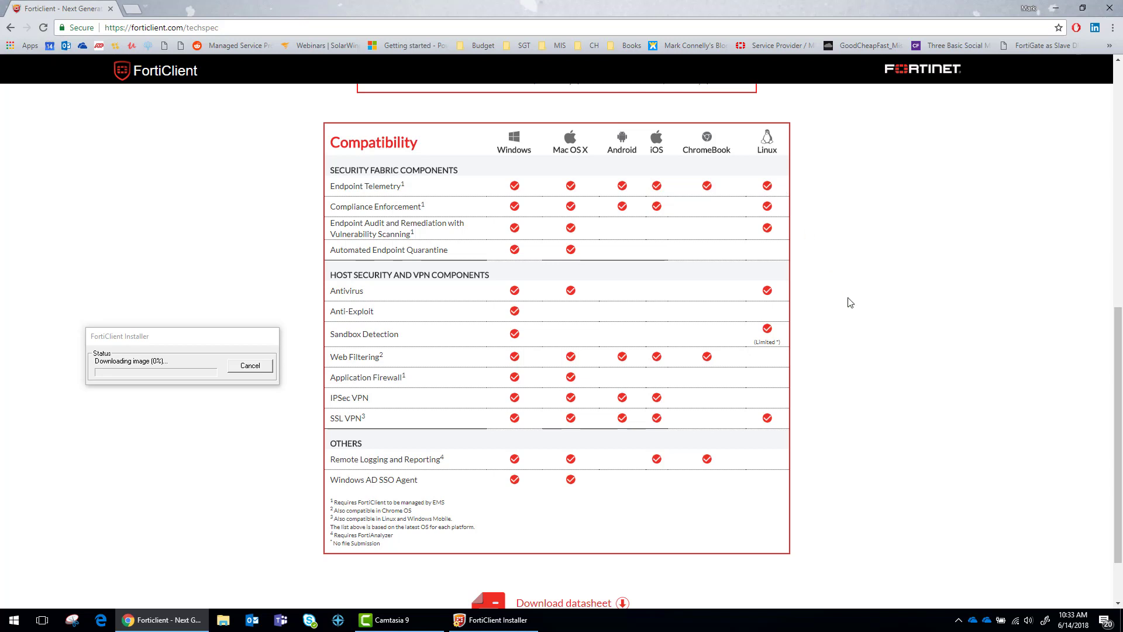
scroll(830, 305, "down", 1)
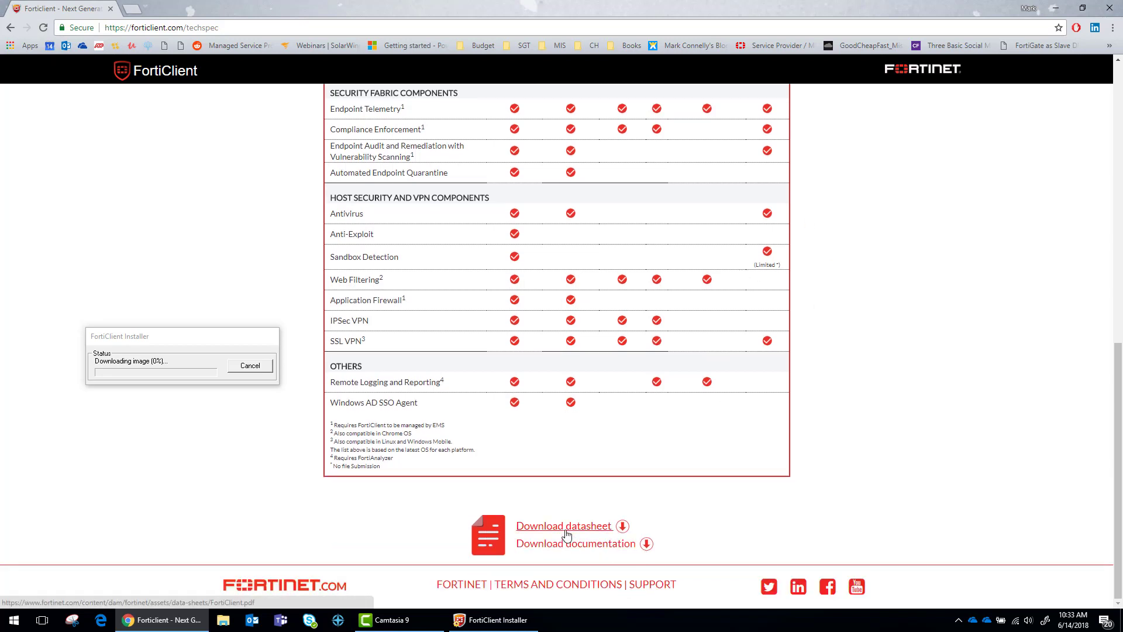
Open the FortiClient data sheet PDF and highlight the Anti-Exploit feature description
left_click(565, 529)
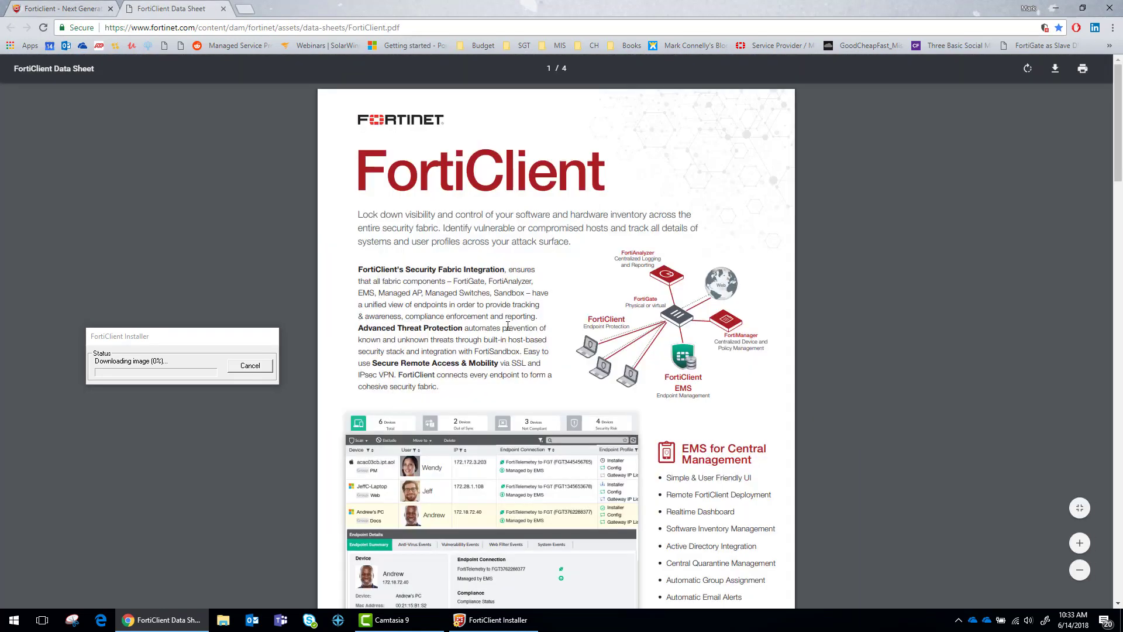
scroll(503, 334, "down", 3)
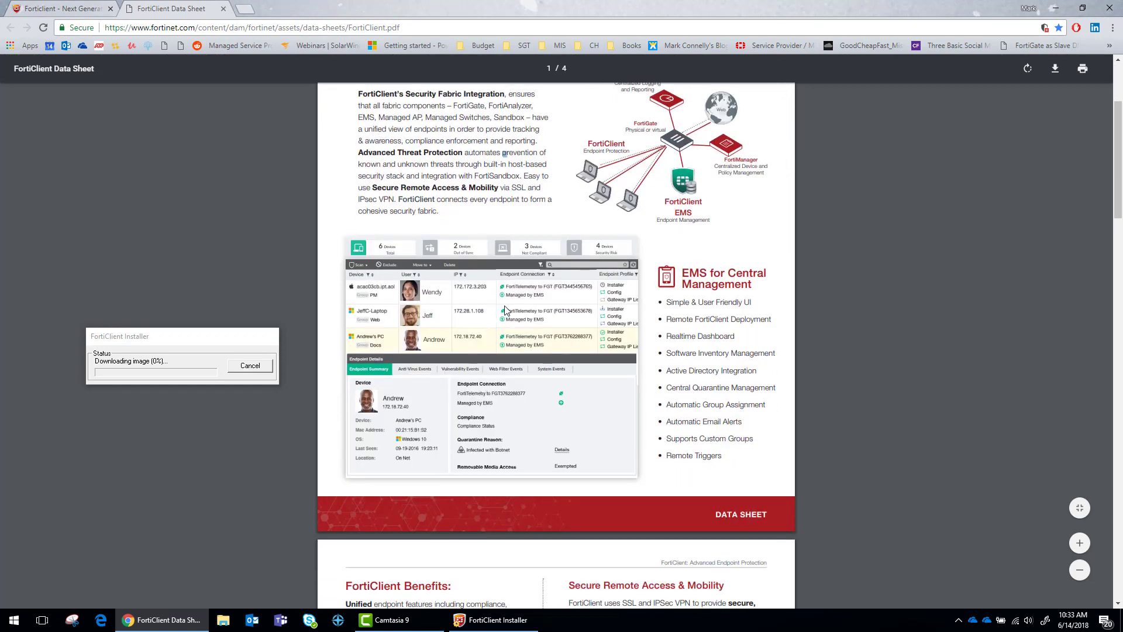
scroll(506, 310, "up", 3)
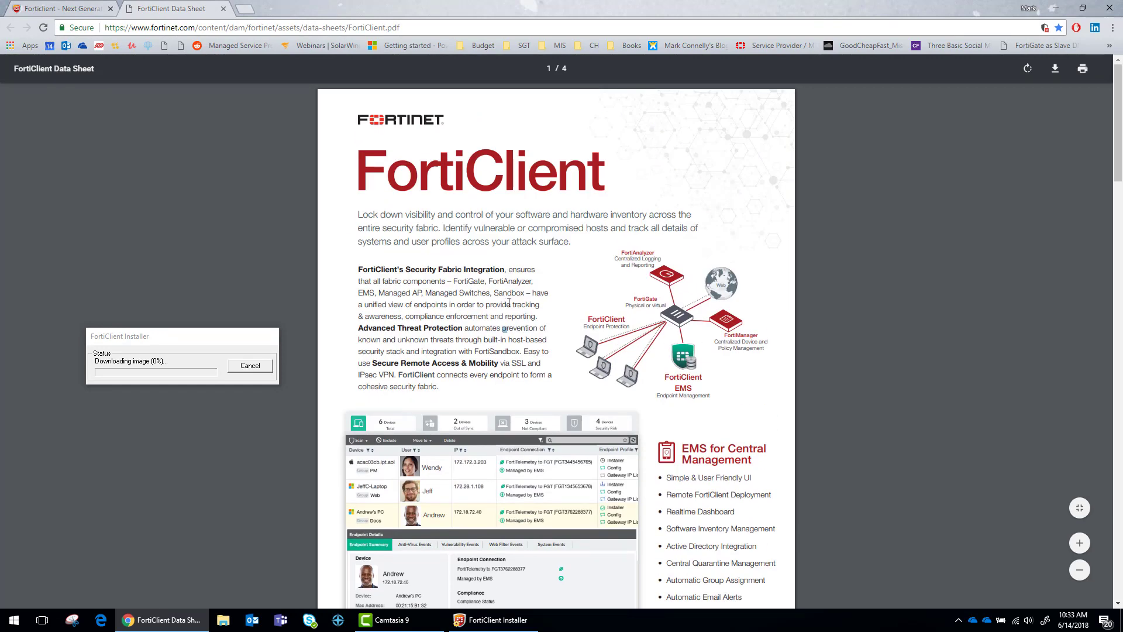
scroll(509, 303, "down", 4)
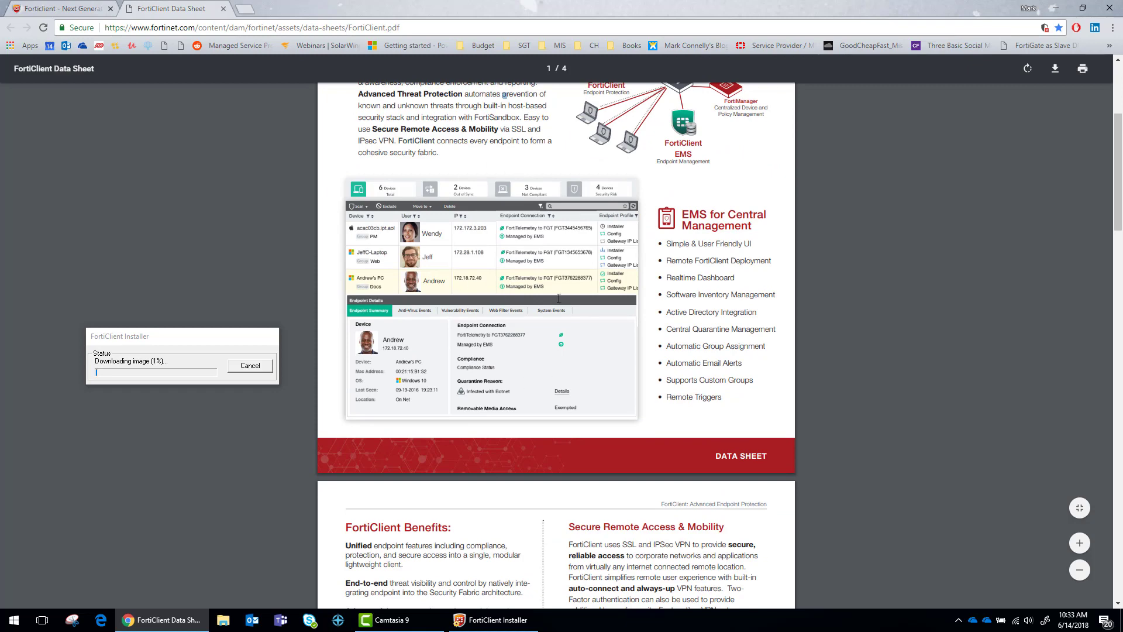
scroll(506, 275, "down", 10)
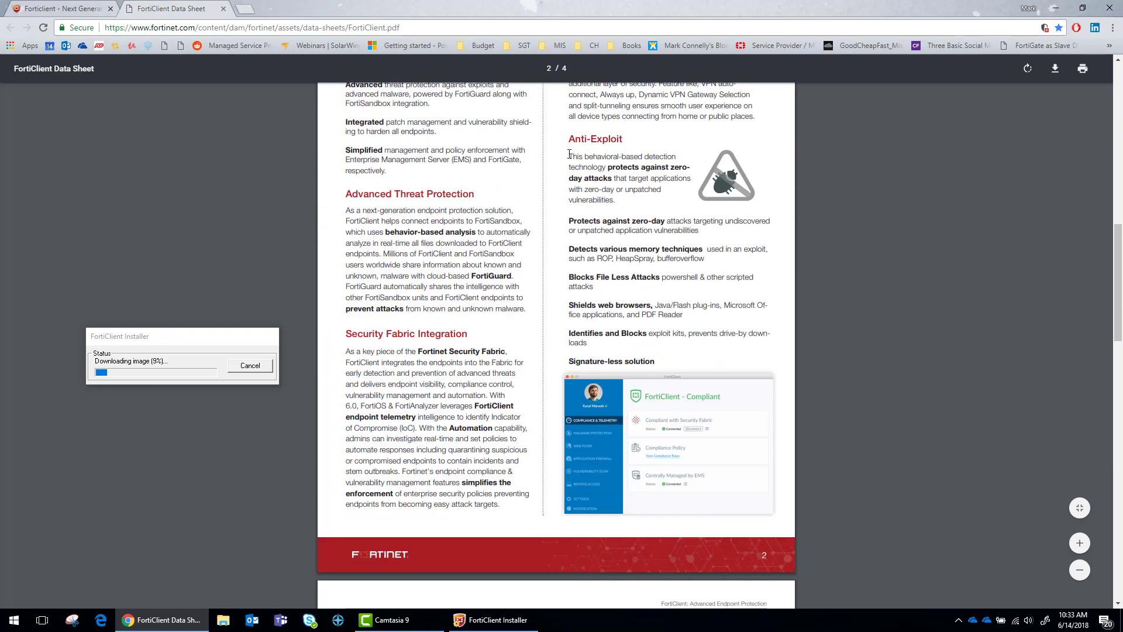
left_click_drag(569, 154, 677, 366)
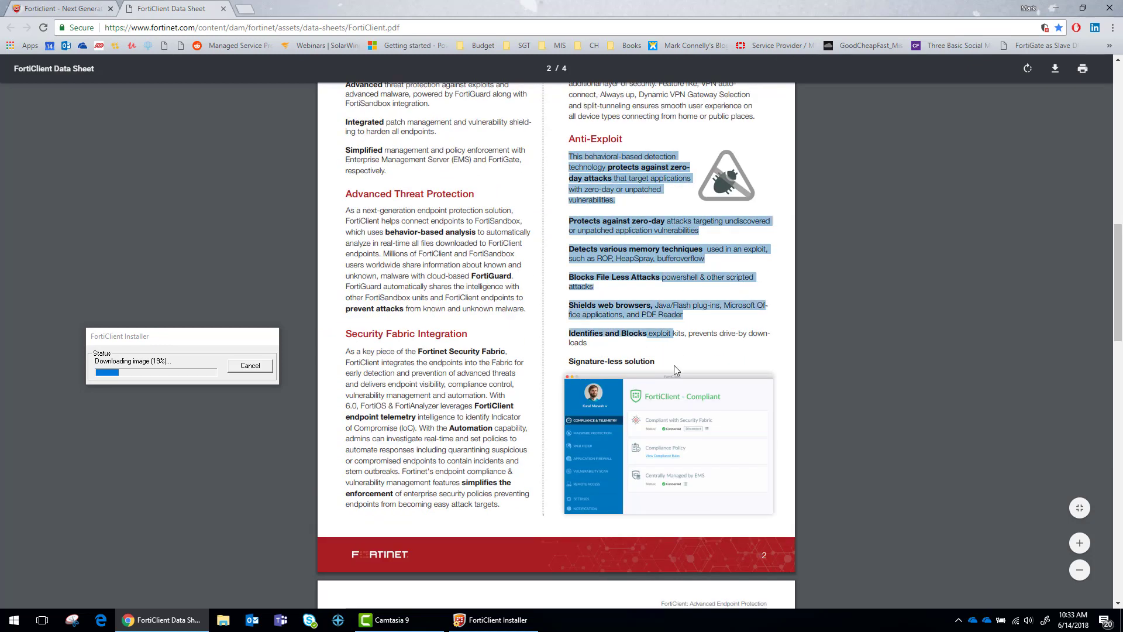
left_click(699, 337)
Scroll to the Specifications page and select the supported OS and FortiClient EMS requirements text
scroll(650, 353, "down", 4)
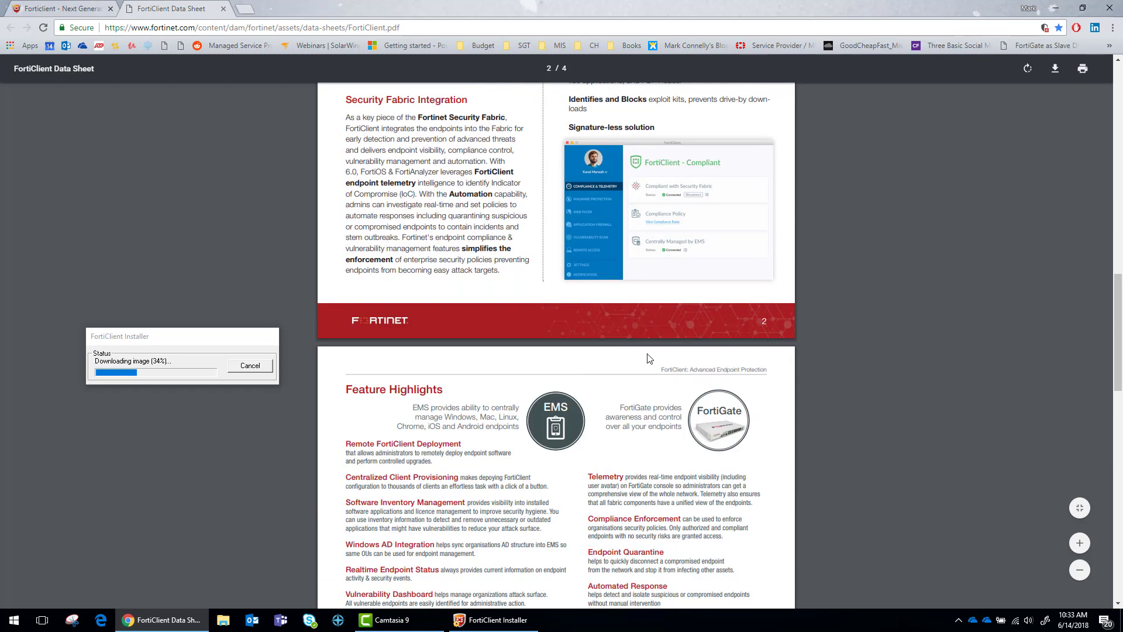
scroll(620, 369, "up", 2)
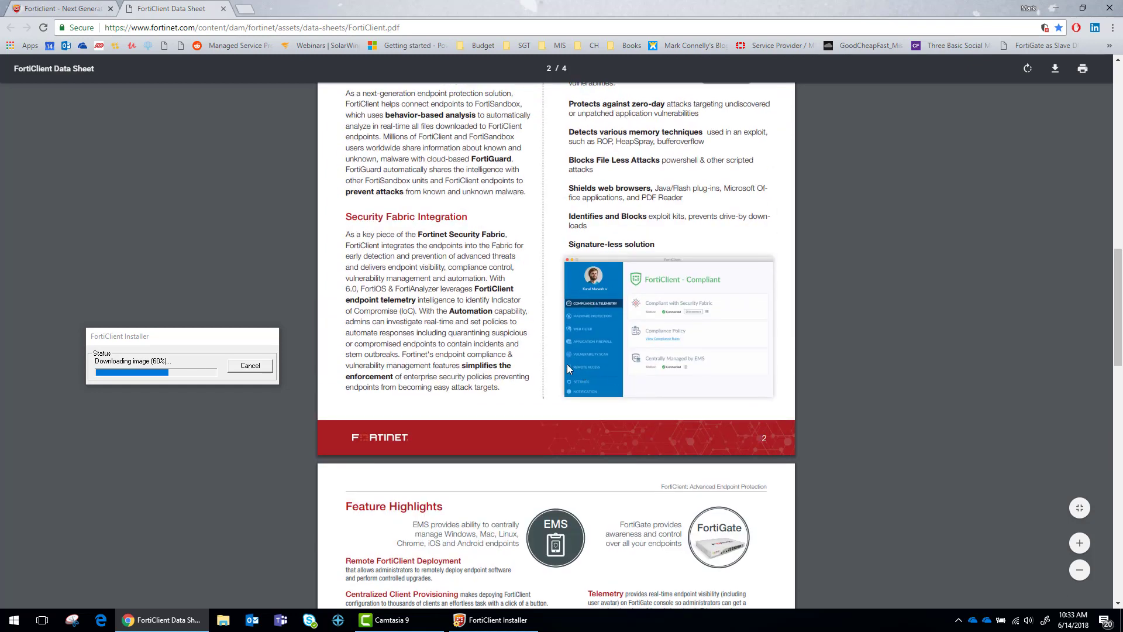
scroll(560, 365, "down", 6)
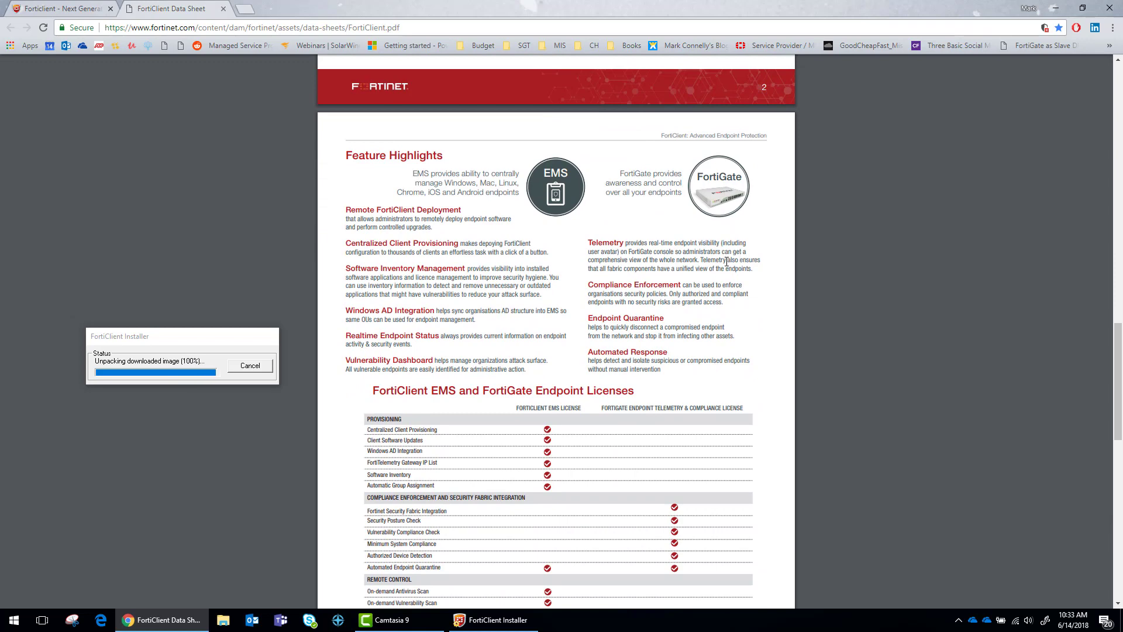
scroll(712, 275, "down", 7)
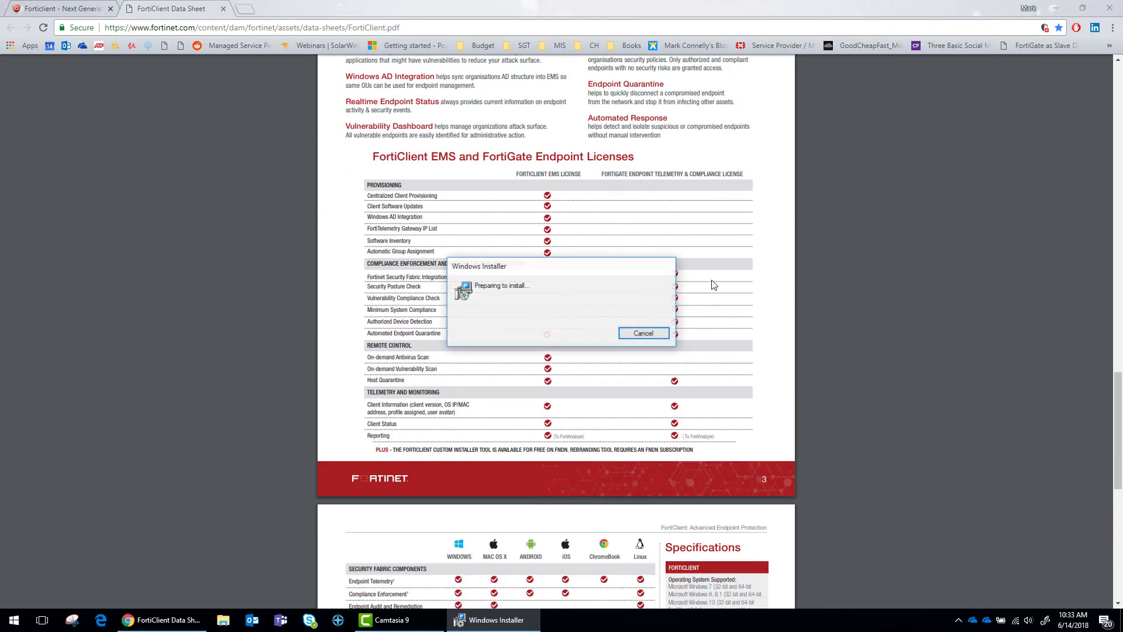
scroll(713, 284, "down", 3)
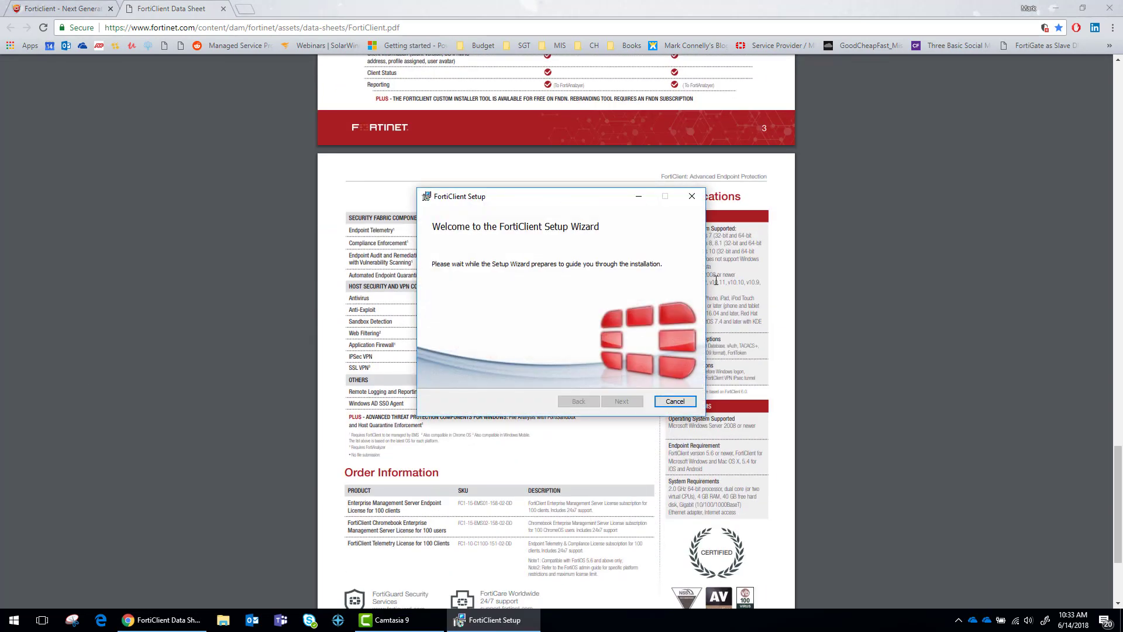
left_click_drag(573, 195, 398, 212)
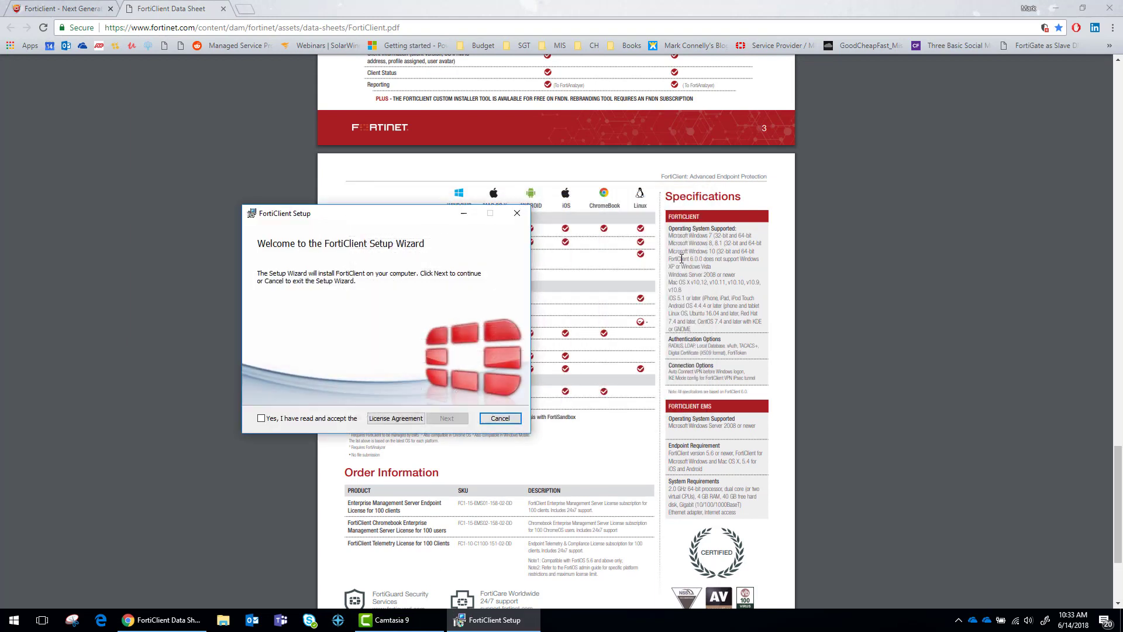
left_click_drag(676, 237, 709, 368)
left_click(687, 349)
left_click(700, 380)
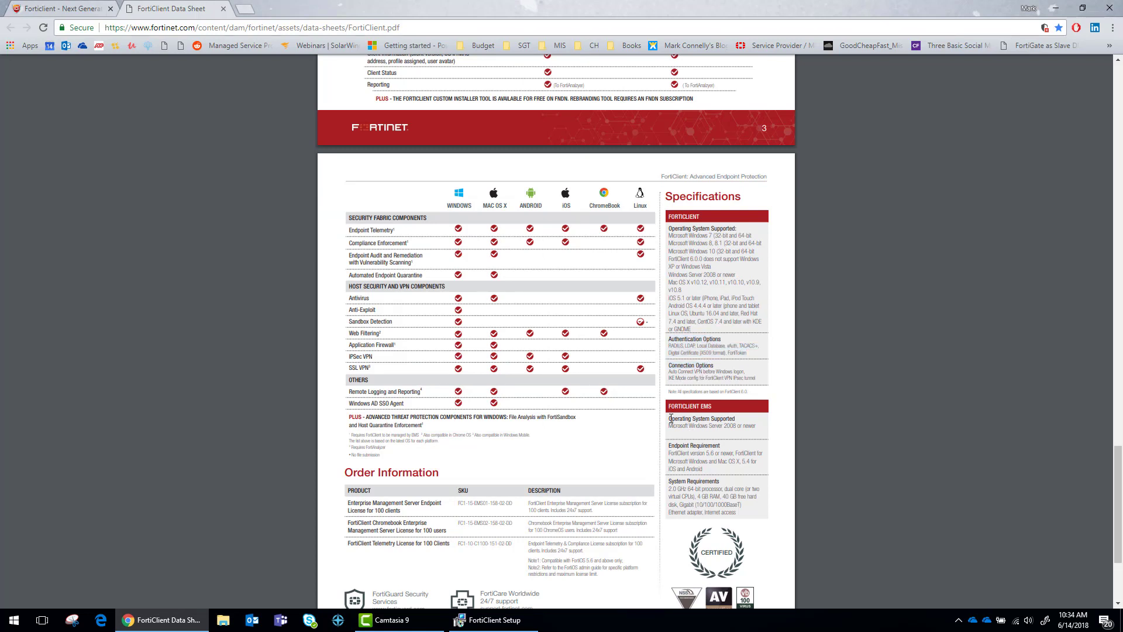
left_click_drag(672, 417, 753, 514)
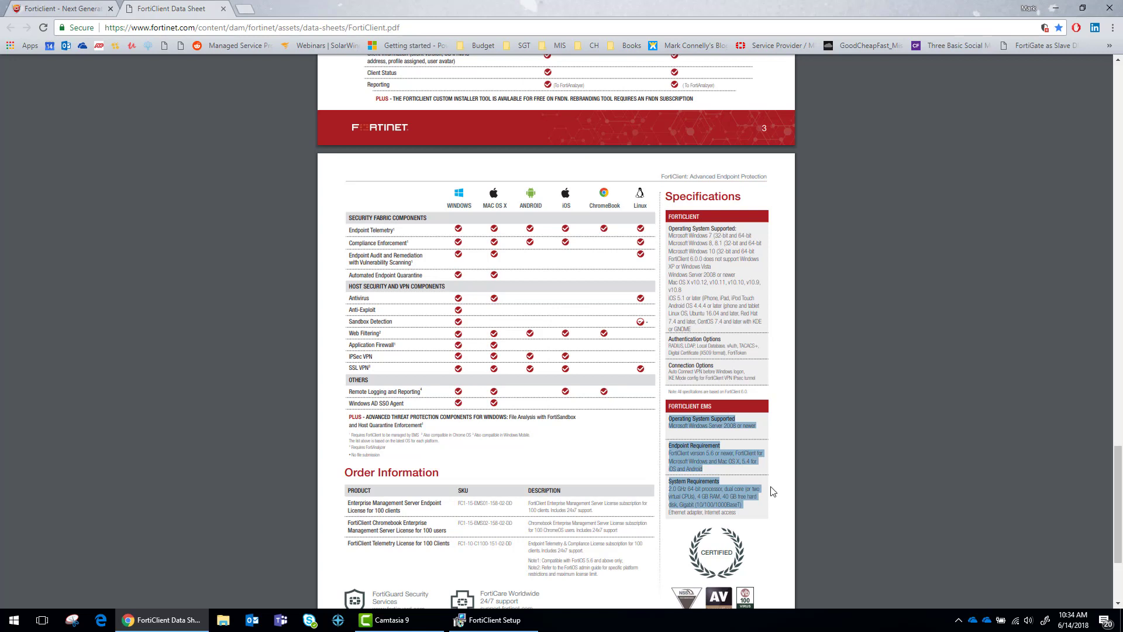
Accept the license and include APT, AntiVirus, Web Filtering, Single Sign On and Application Firewall
left_click(494, 620)
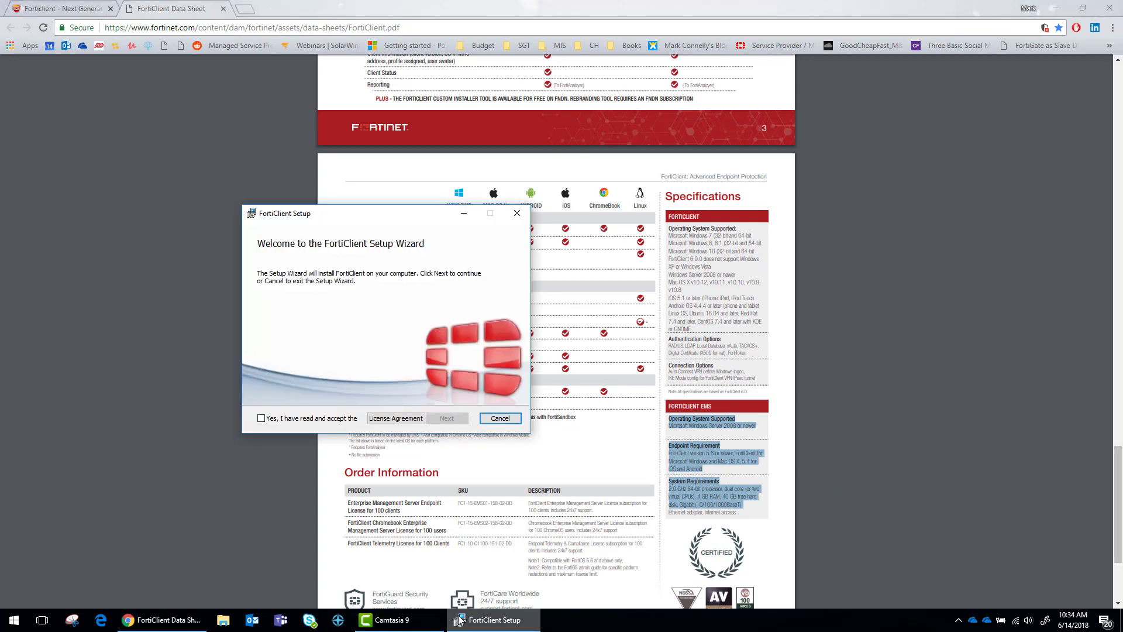
left_click(285, 421)
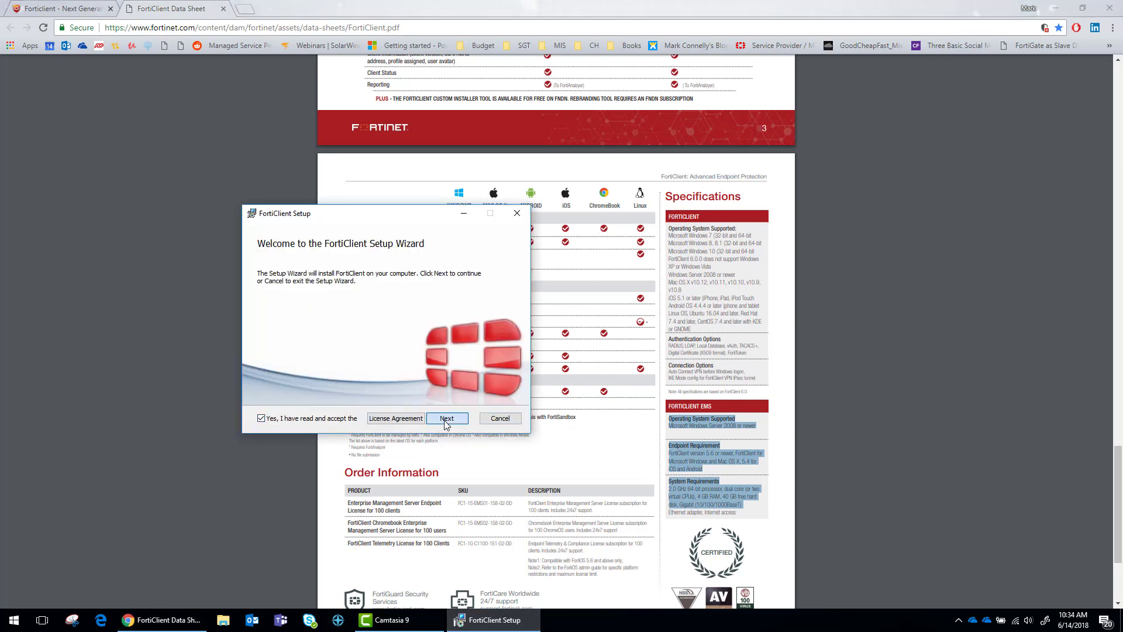
left_click(446, 418)
left_click(290, 339)
left_click(277, 369)
left_click(295, 384)
left_click(332, 383)
left_click(394, 382)
left_click(285, 397)
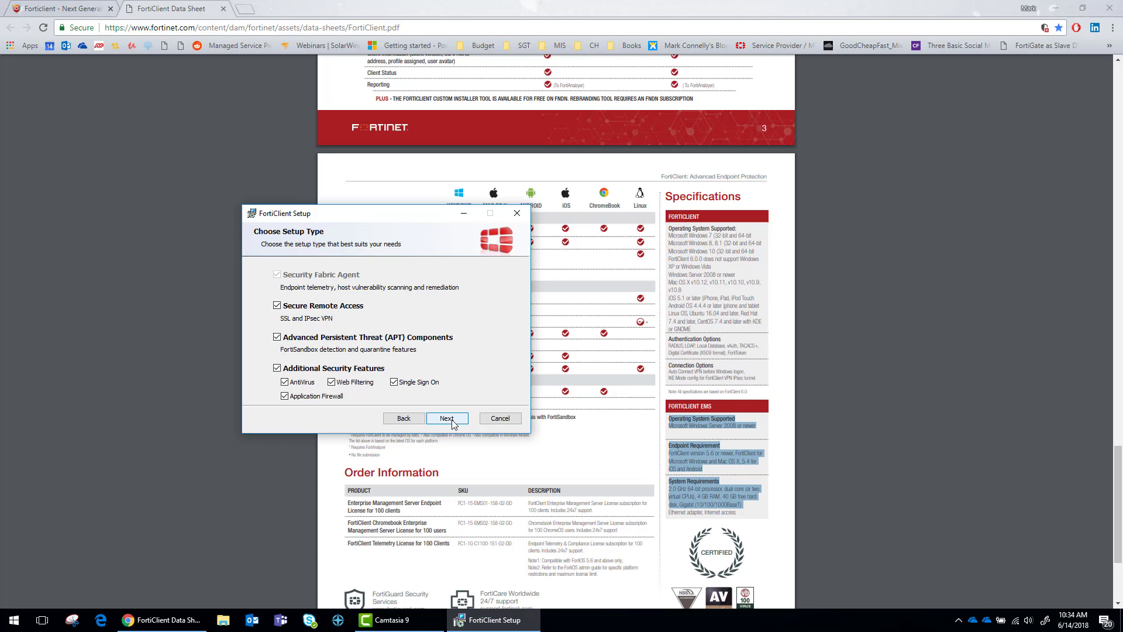
Keep the default destination folder, start the FortiClient installation, and move the installer aside
left_click(453, 423)
left_click(450, 422)
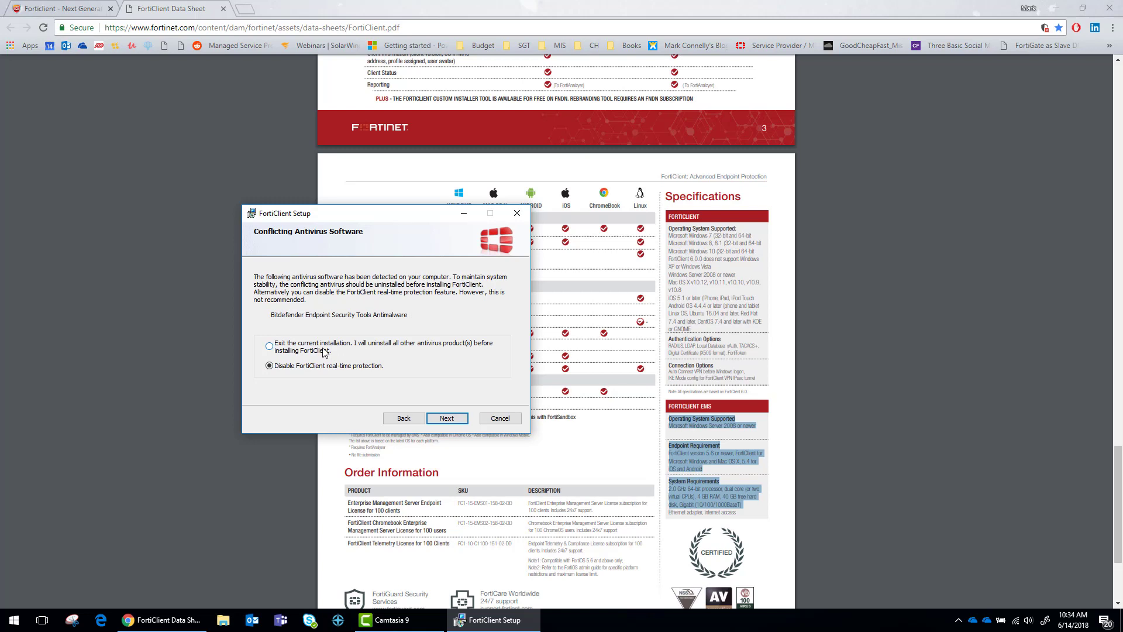
left_click(403, 420)
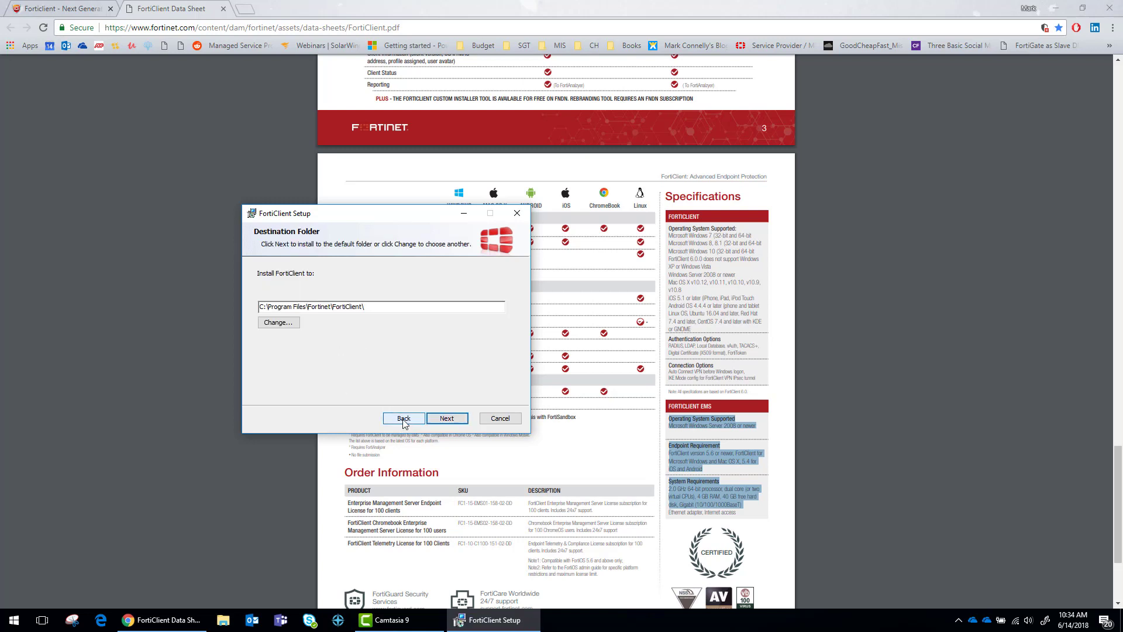
left_click(403, 419)
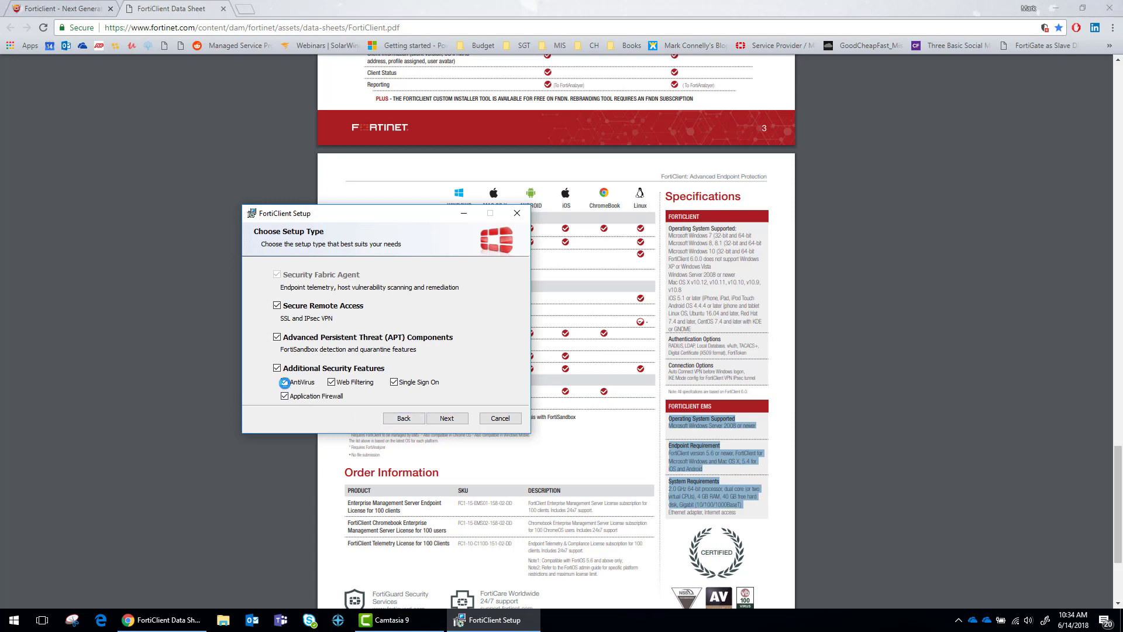
left_click(445, 418)
left_click(440, 419)
left_click(436, 419)
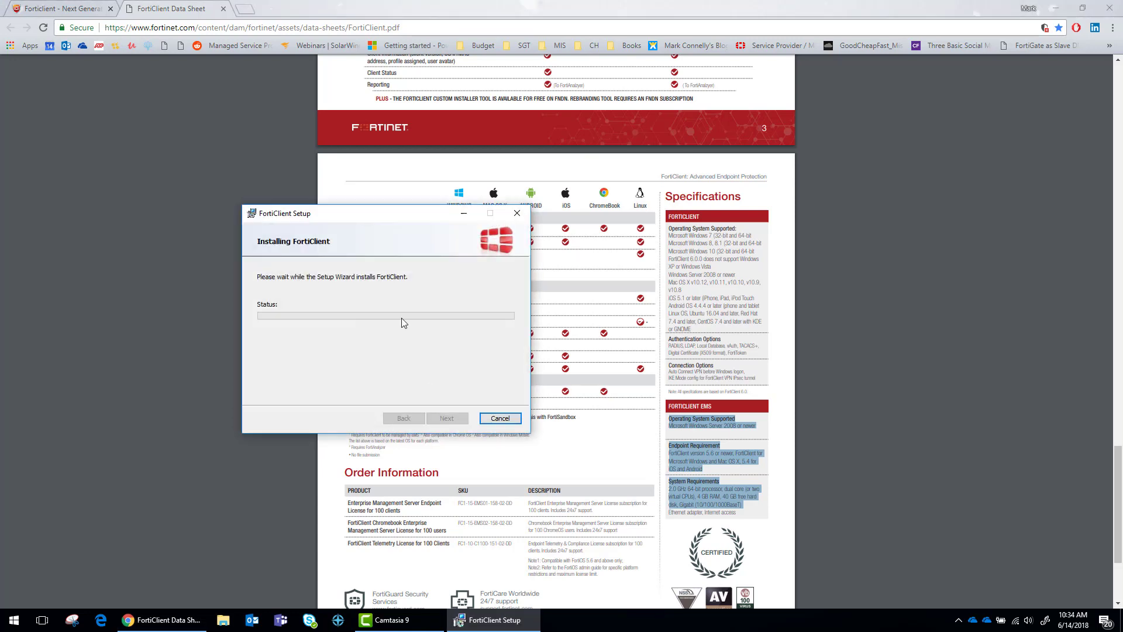
left_click_drag(329, 220, 122, 343)
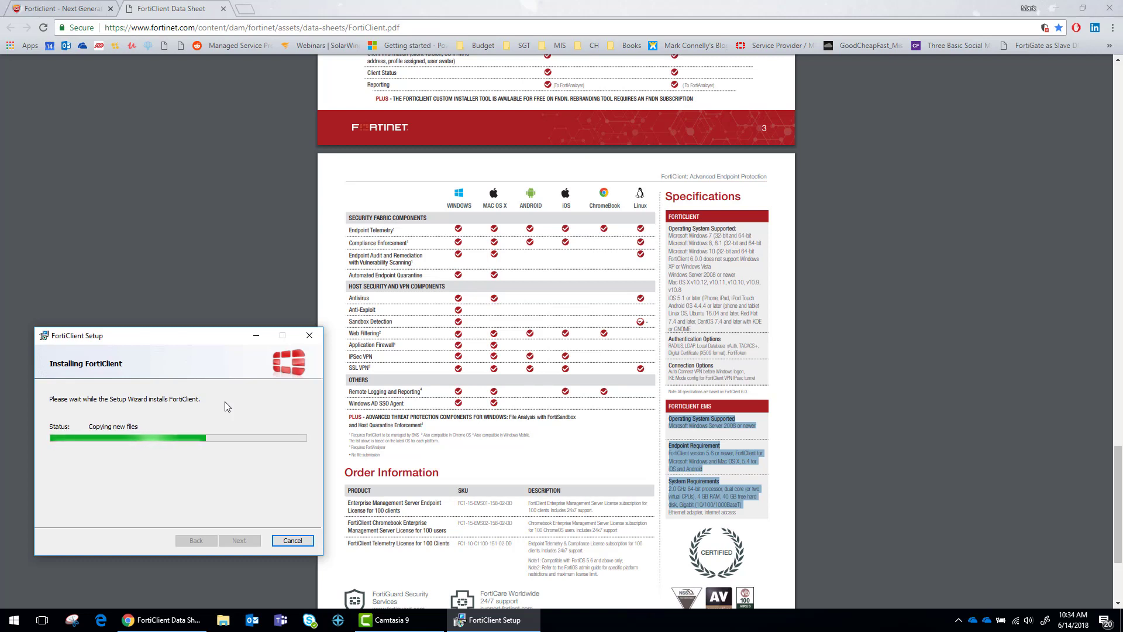
Return to Chrome and switch to the FortiClient tech specs tab
left_click(848, 451)
scroll(849, 445, "down", 3)
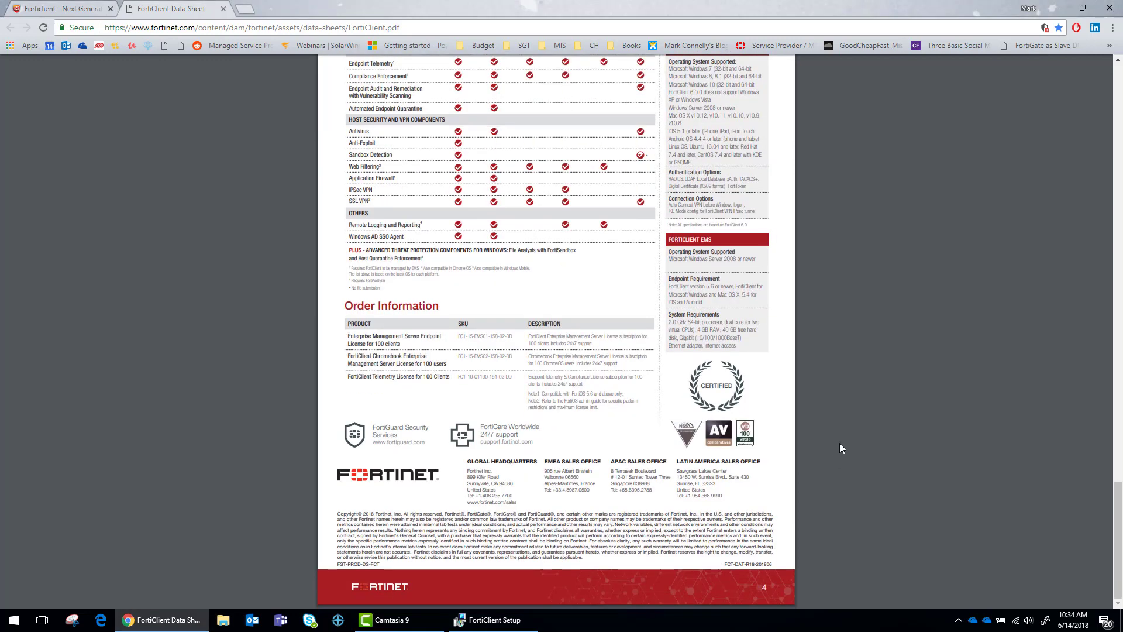
scroll(840, 443, "up", 10)
left_click(62, 8)
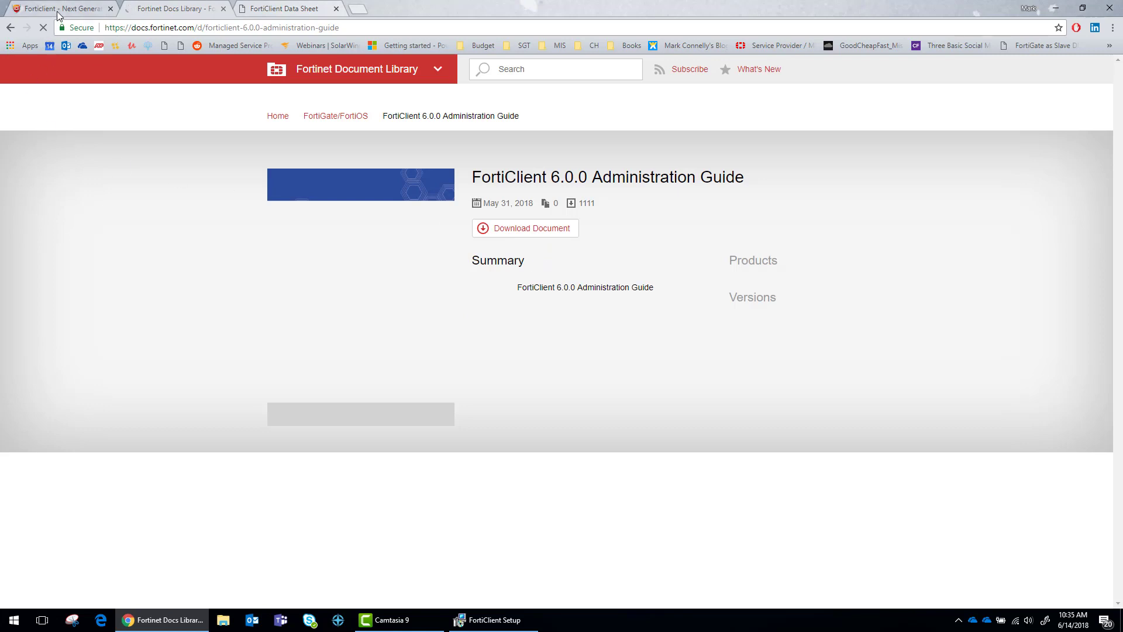
Check the installer's progress and download the FortiClient 6.0.0 Administration Guide PDF
left_click(526, 620)
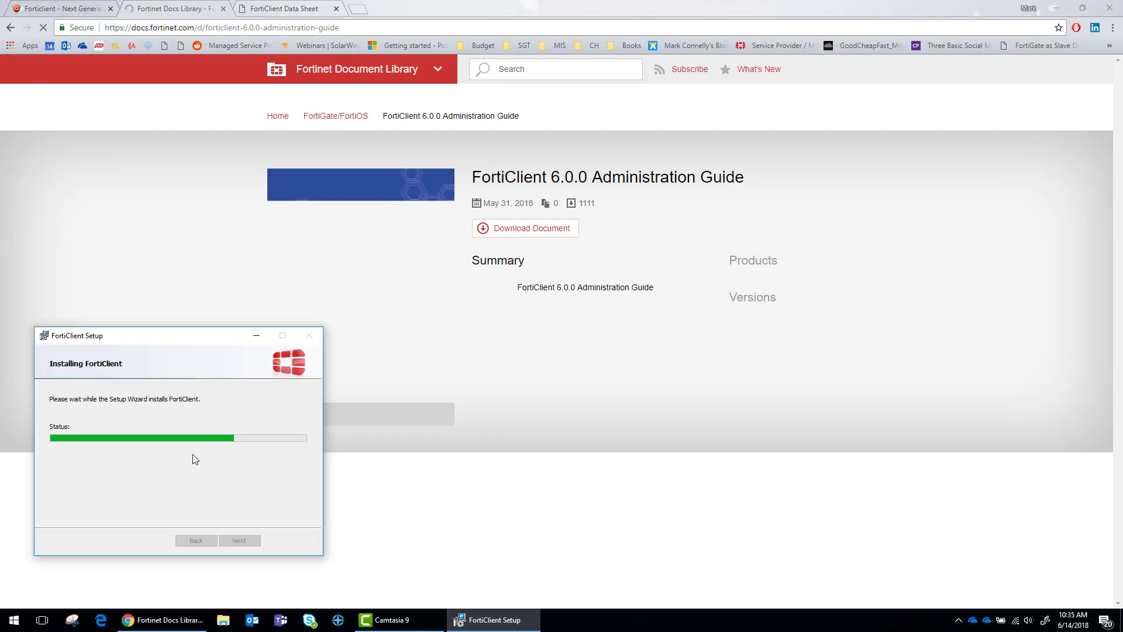
left_click(525, 228)
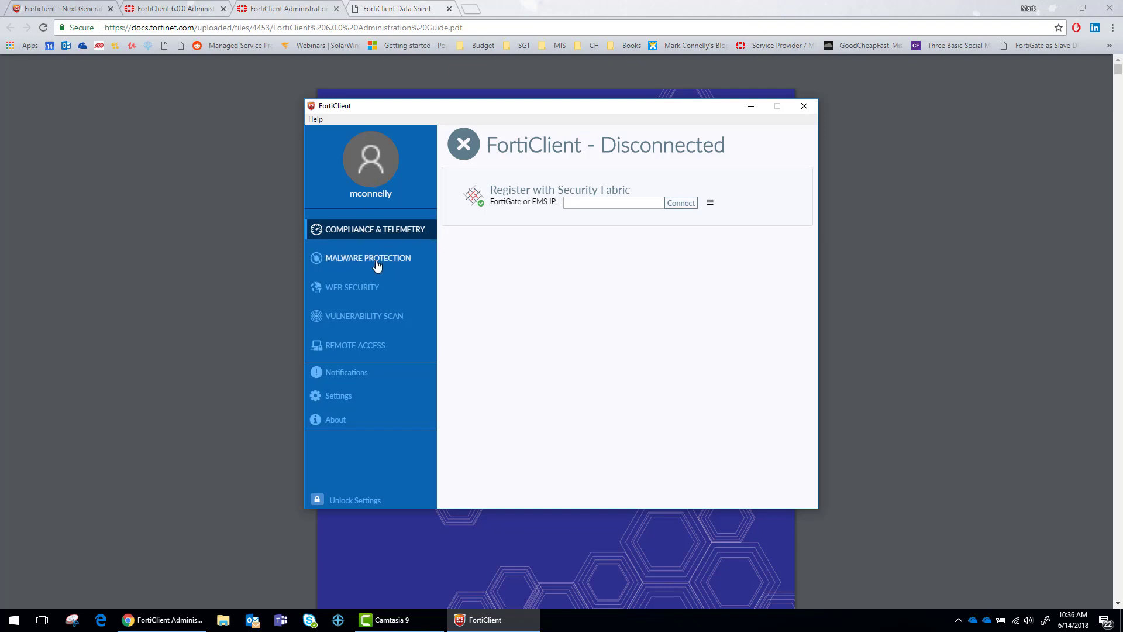
Create a new SSL-VPN connection named Home VPN pointing to the home gateway's DDNS address
left_click(359, 296)
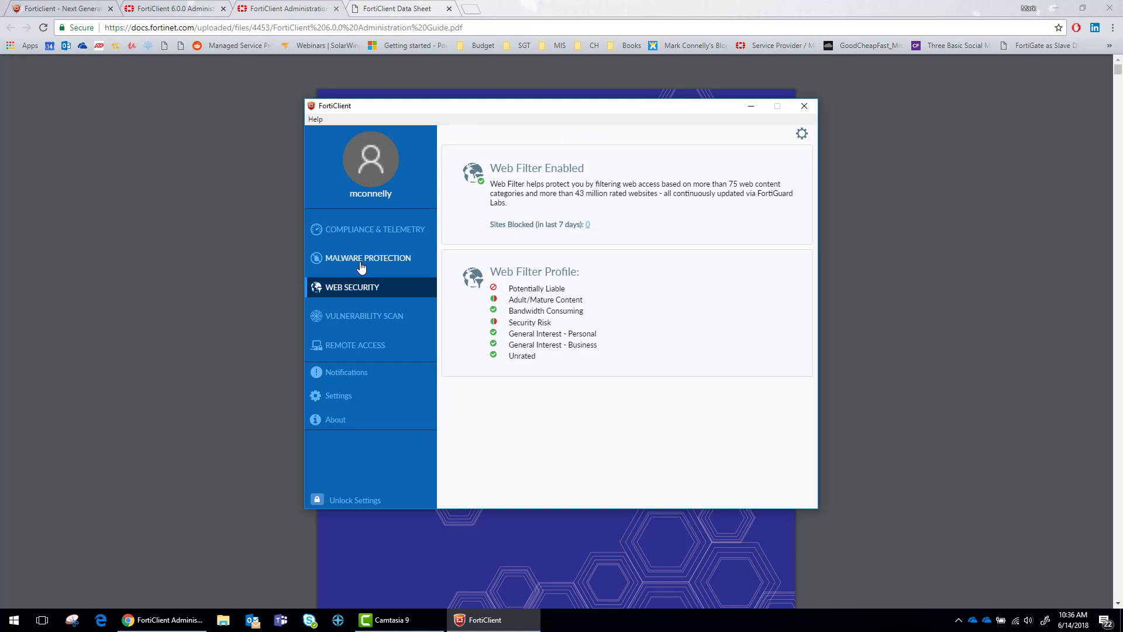
left_click(360, 262)
left_click(354, 348)
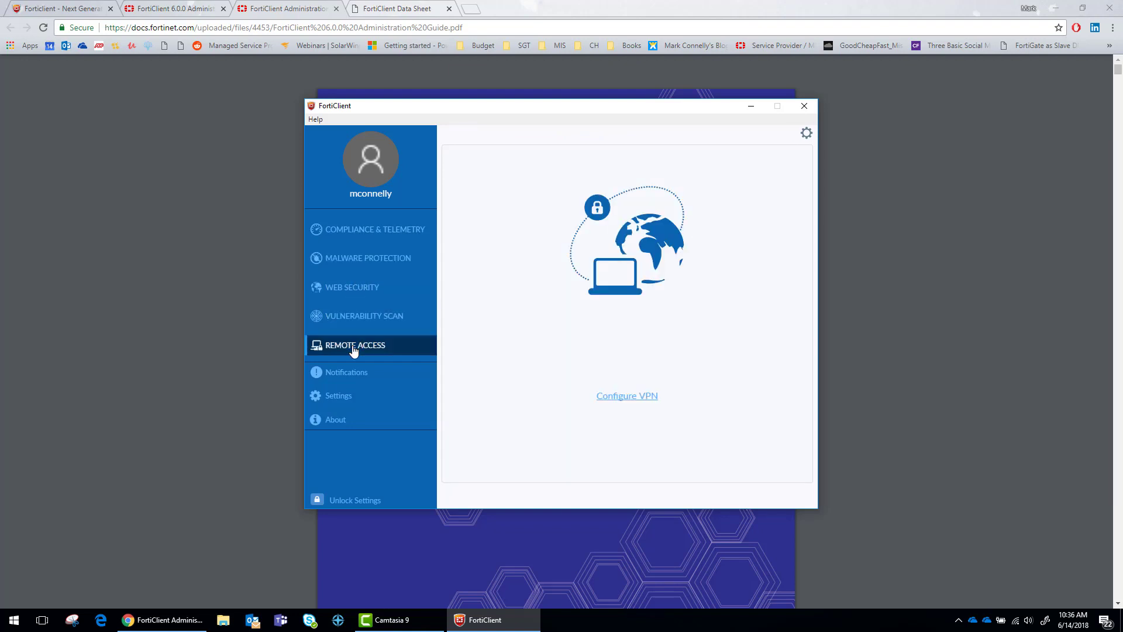
left_click(638, 396)
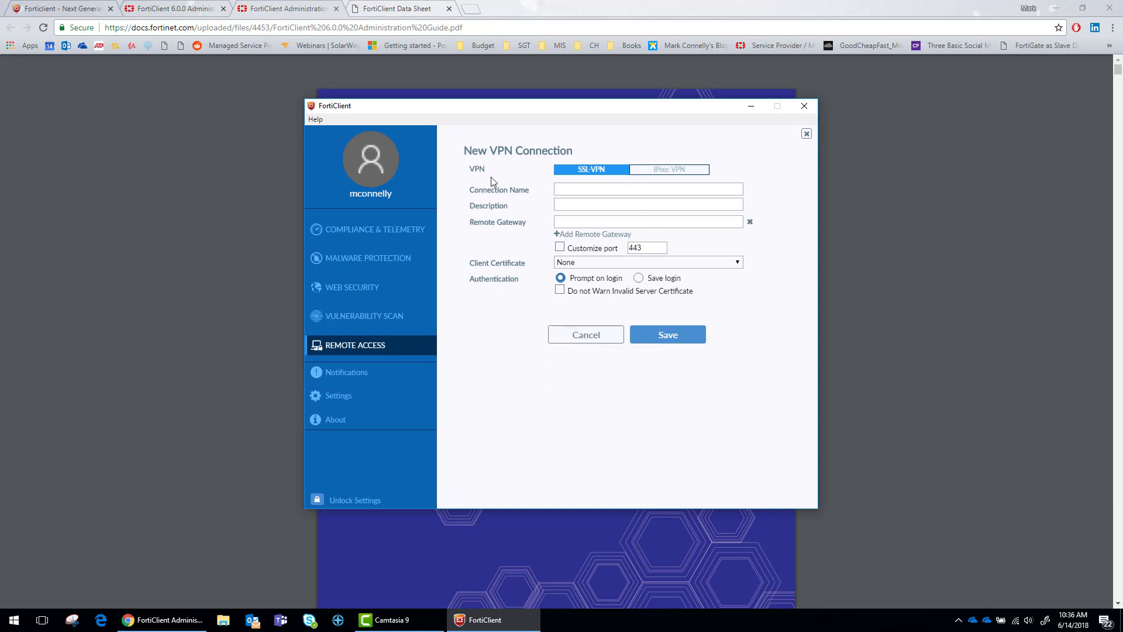
left_click(649, 190)
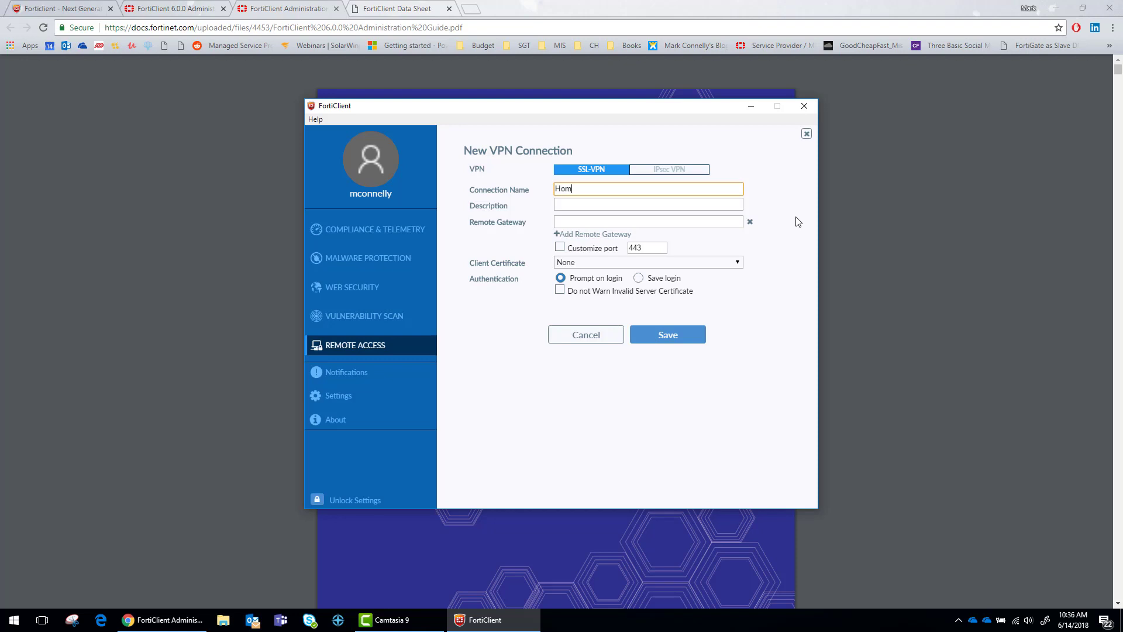
key("Tab")
key("Tab")
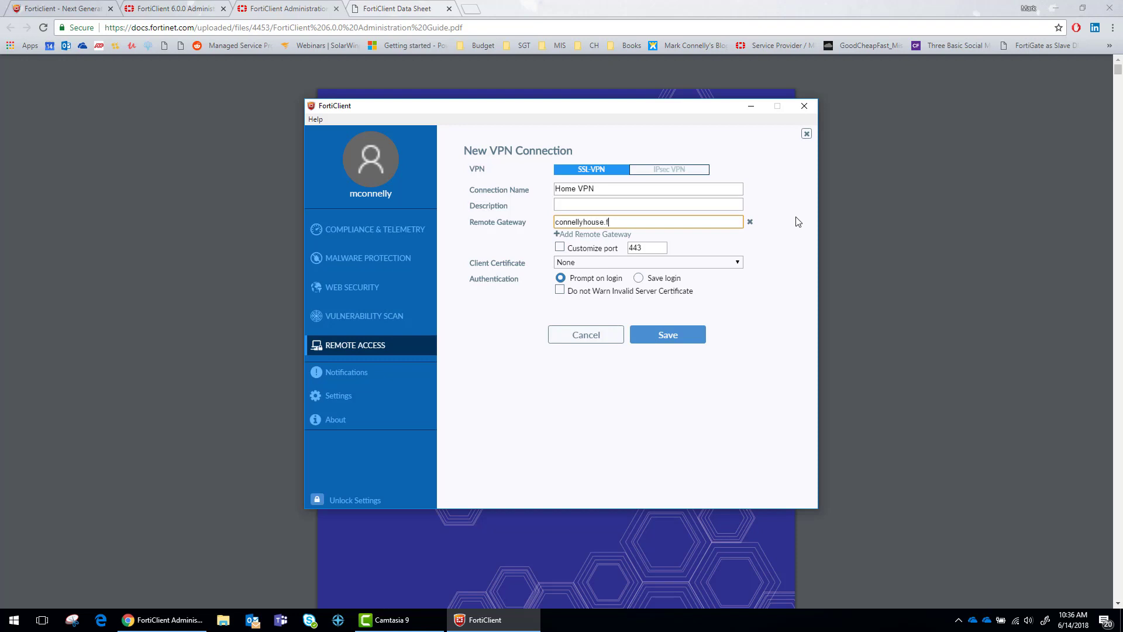
type("connellyhouse.fortiddns.com")
key("Tab")
Enable the custom port 10443 and keep no client certificate
left_click(560, 247)
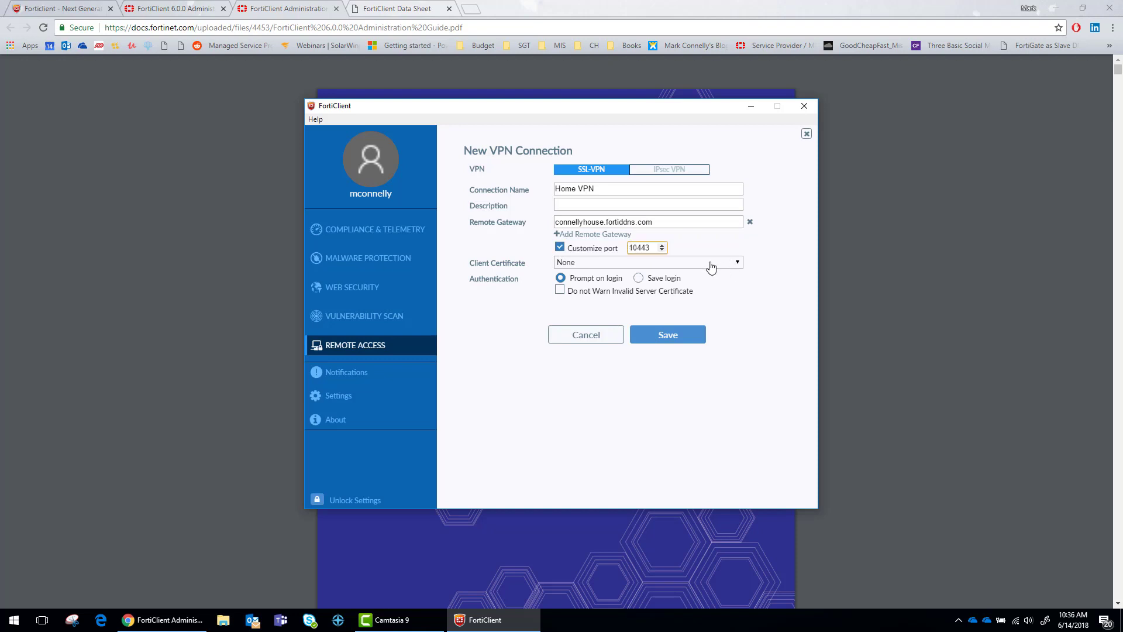
left_click(606, 249)
left_click(611, 248)
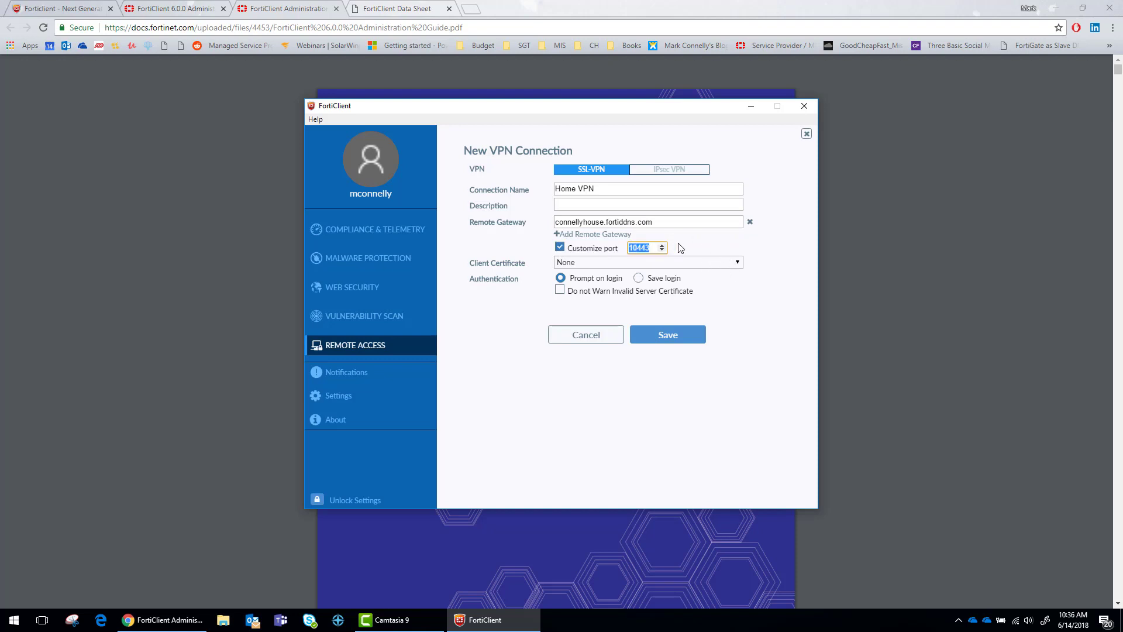
left_click(590, 264)
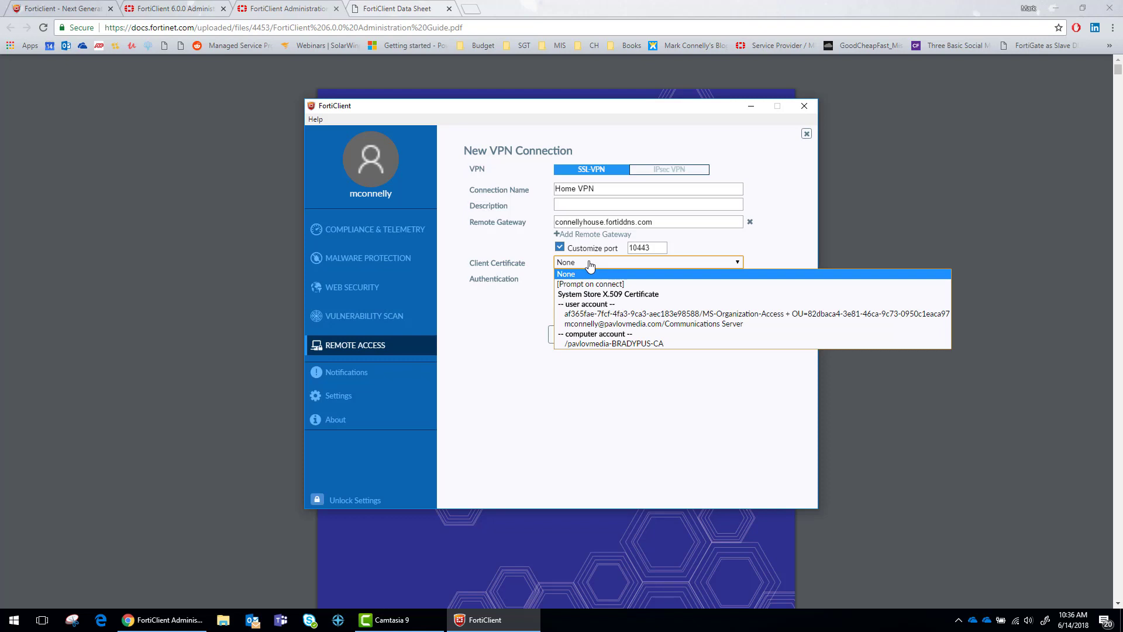
left_click(575, 274)
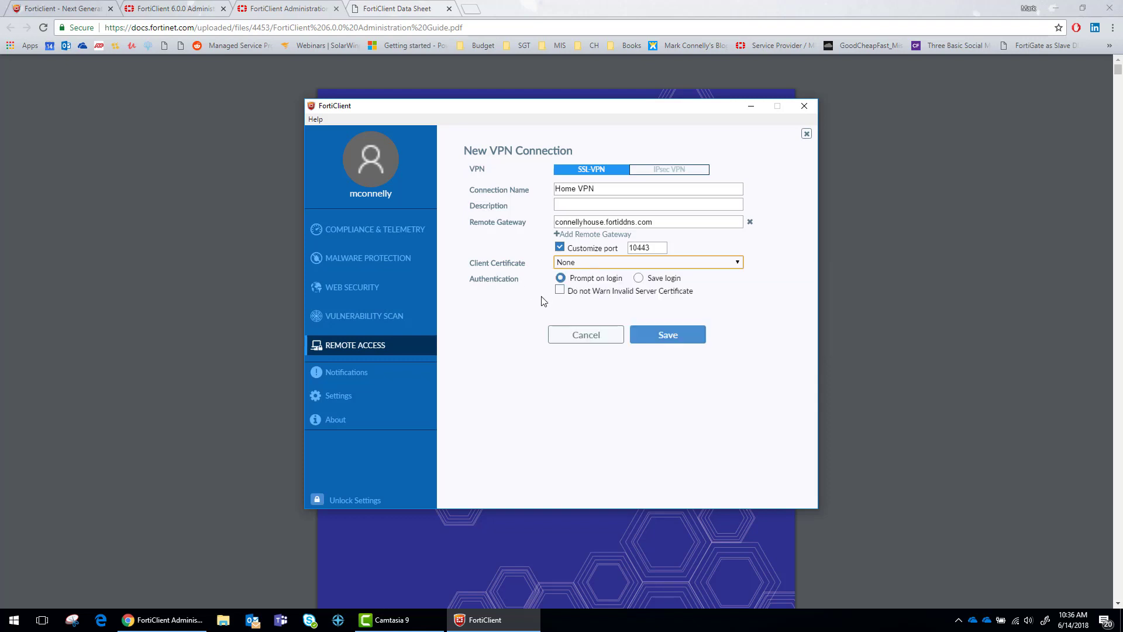
Save the login with the VPN username, skip invalid-certificate warnings, and save the connection
left_click(638, 279)
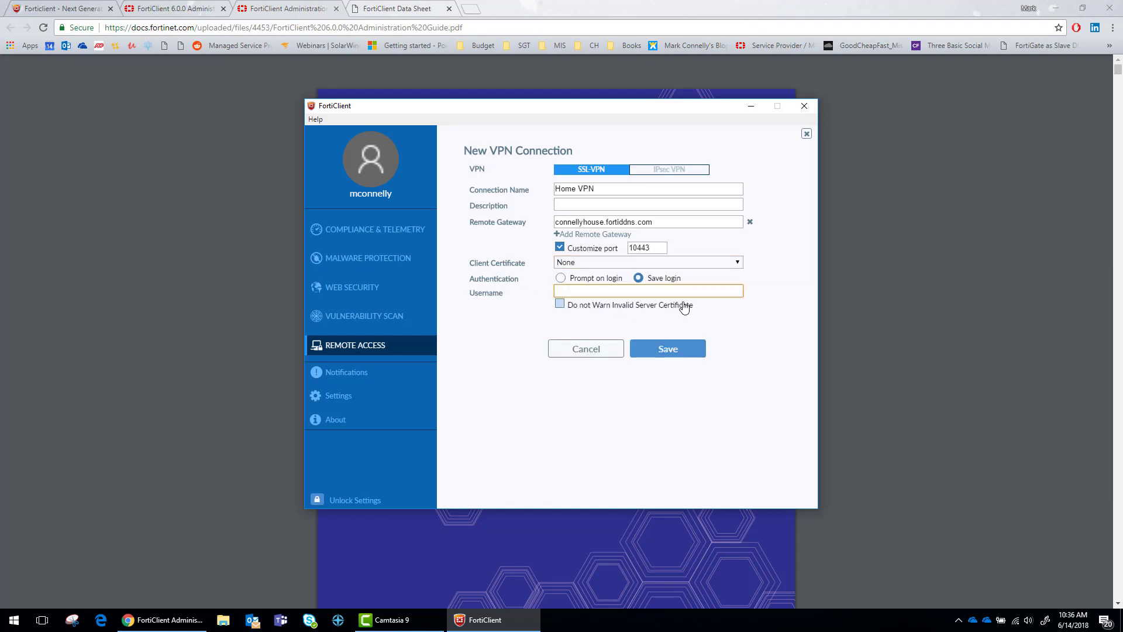
type("mconnelly")
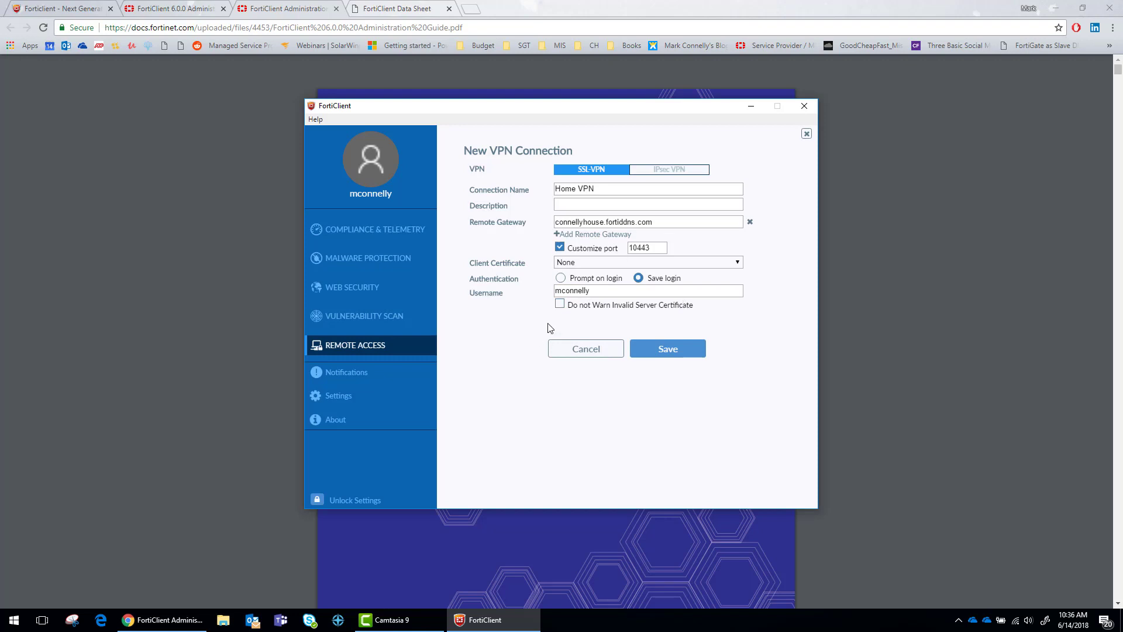
left_click(560, 304)
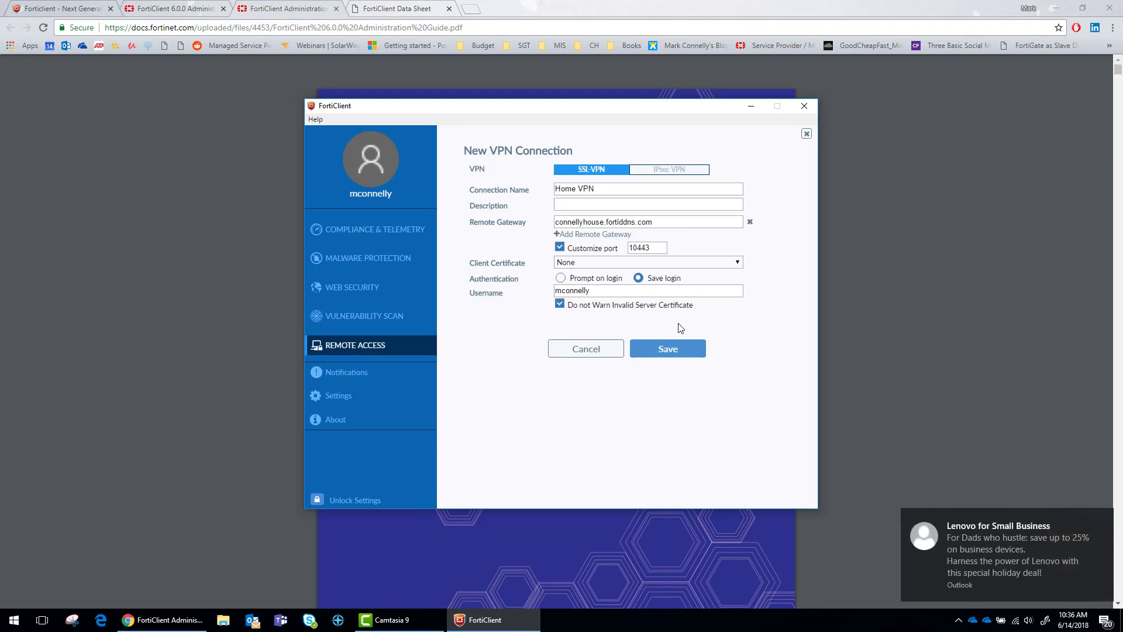
left_click(965, 531)
left_click(607, 313)
left_click(607, 313)
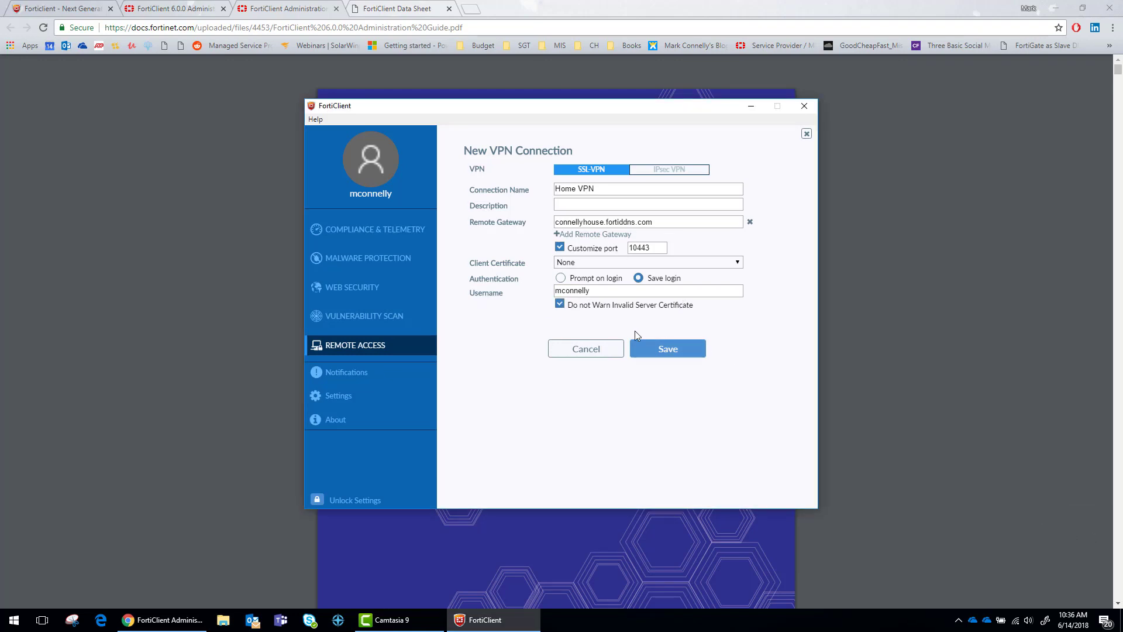
left_click(662, 349)
left_click(664, 377)
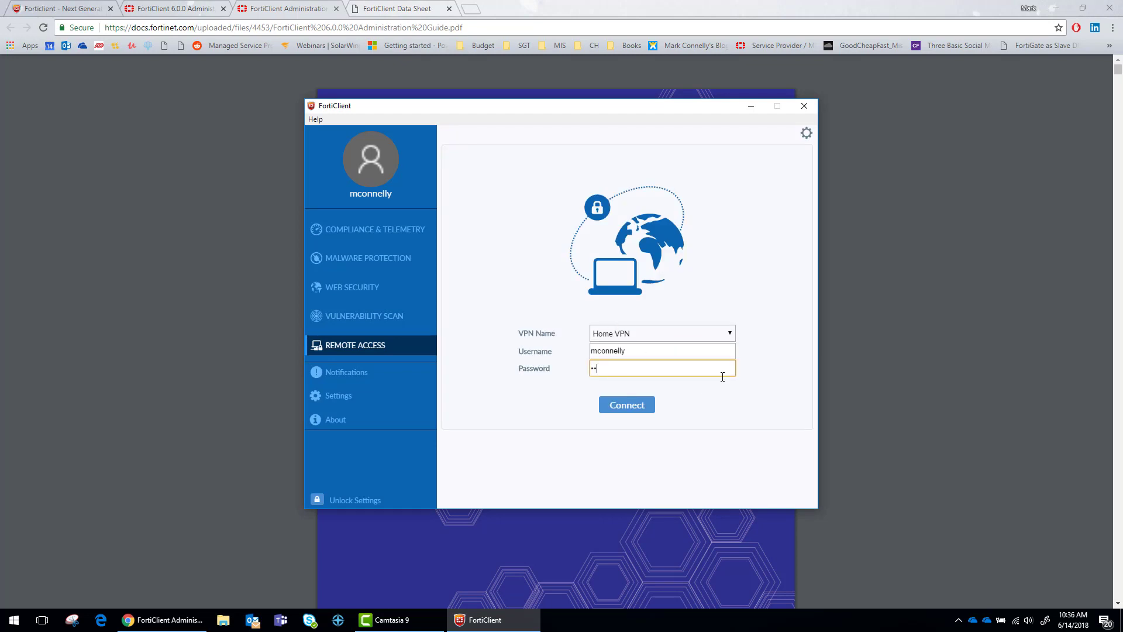
Try connecting Home VPN, dismiss the unreachable-server warning, and reselect Home VPN
left_click(625, 407)
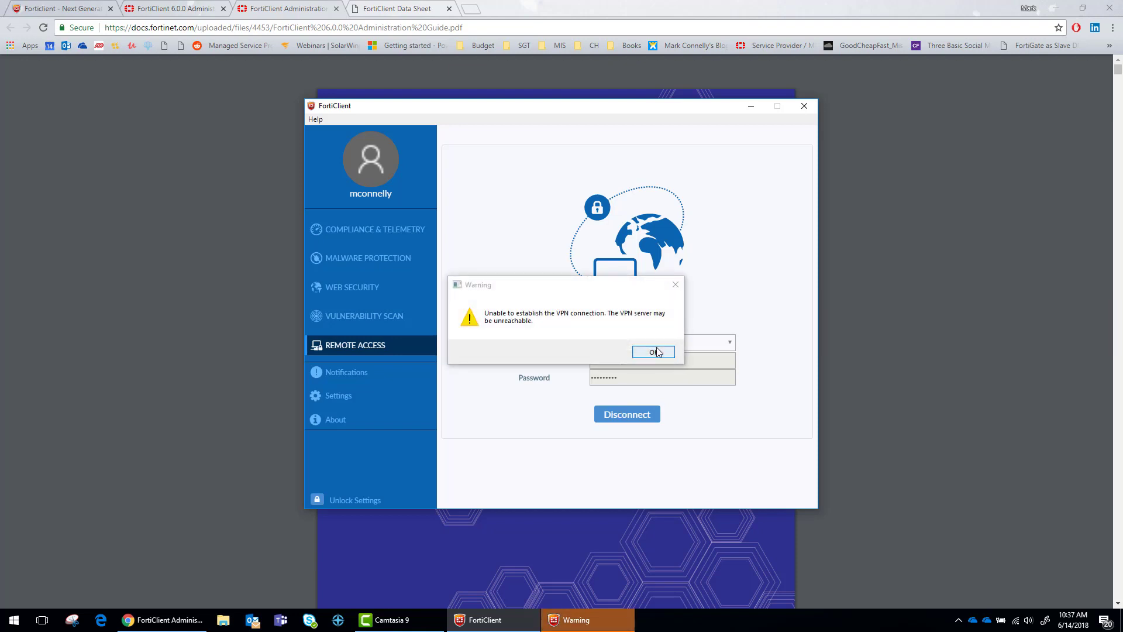
left_click(658, 353)
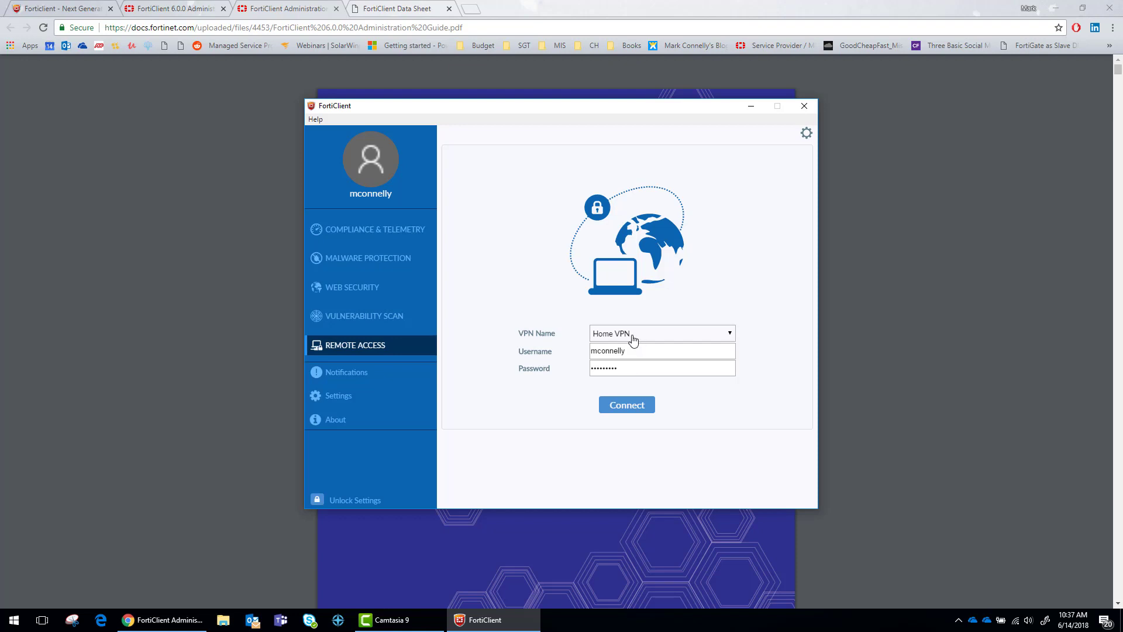
left_click(634, 340)
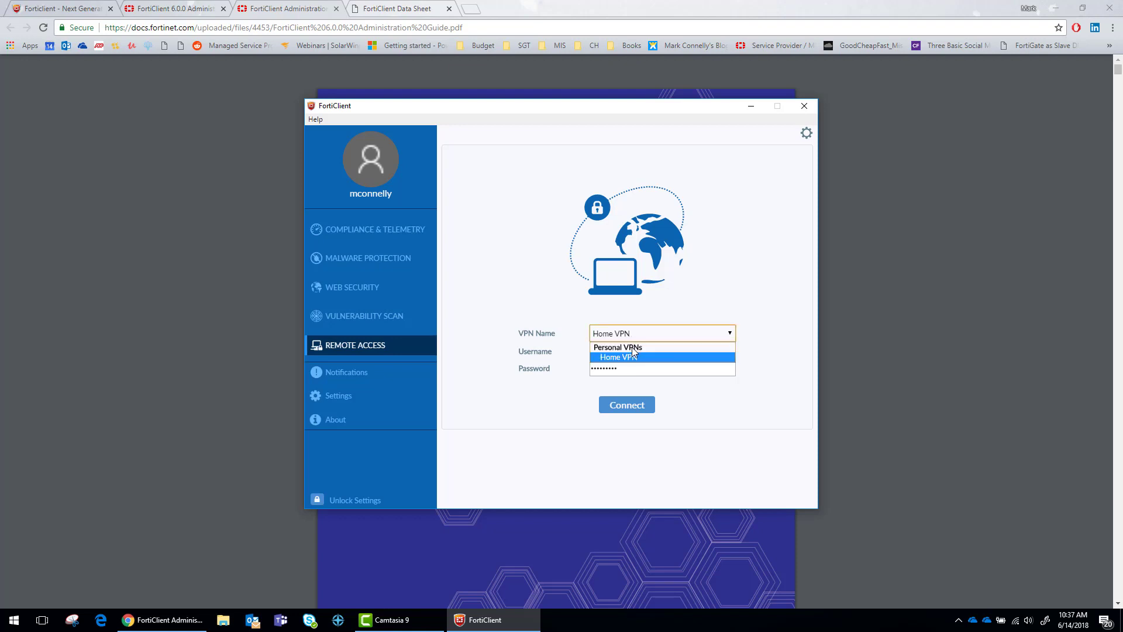
left_click(630, 358)
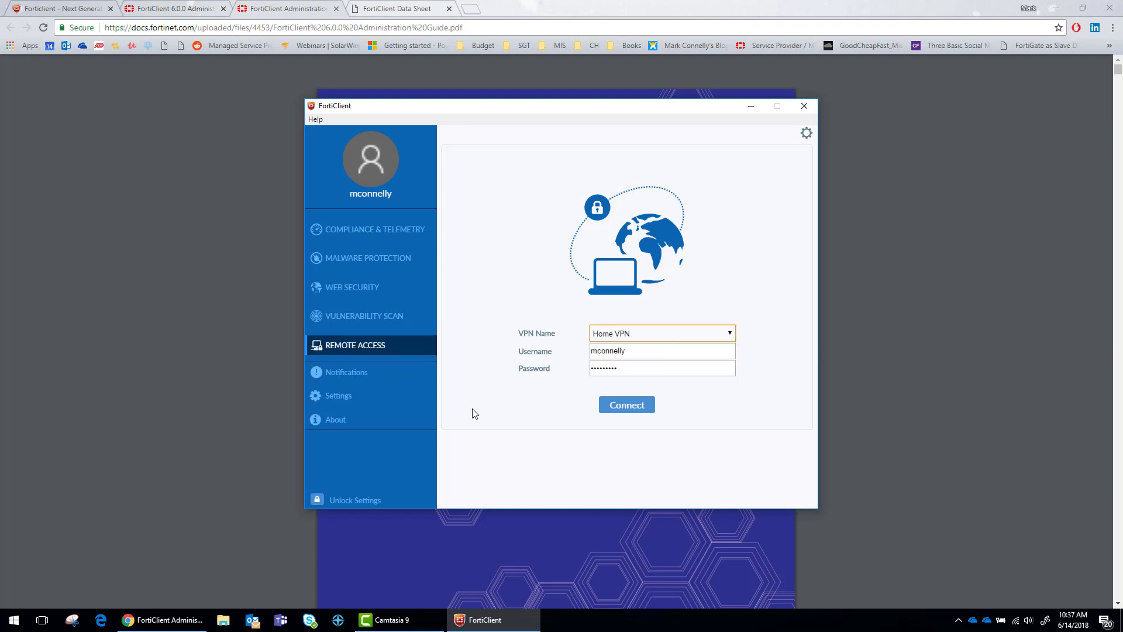
Edit Home VPN's settings to check its remote gateway and port, then restore the Chrome window
left_click(807, 133)
left_click(773, 164)
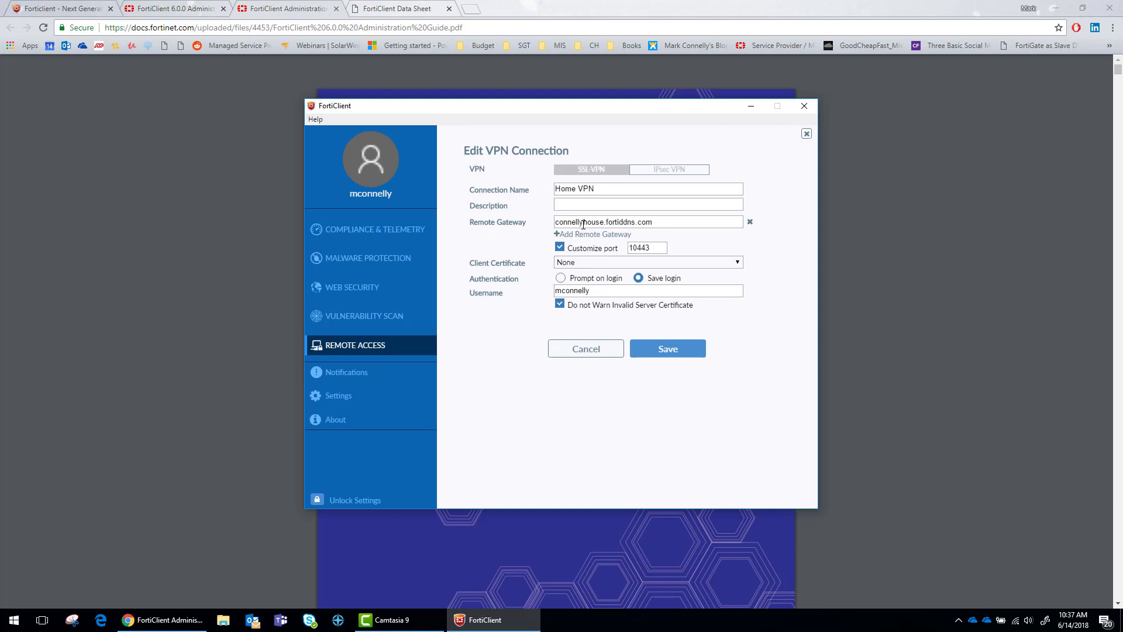
left_click_drag(583, 223, 588, 223)
double_click(571, 5)
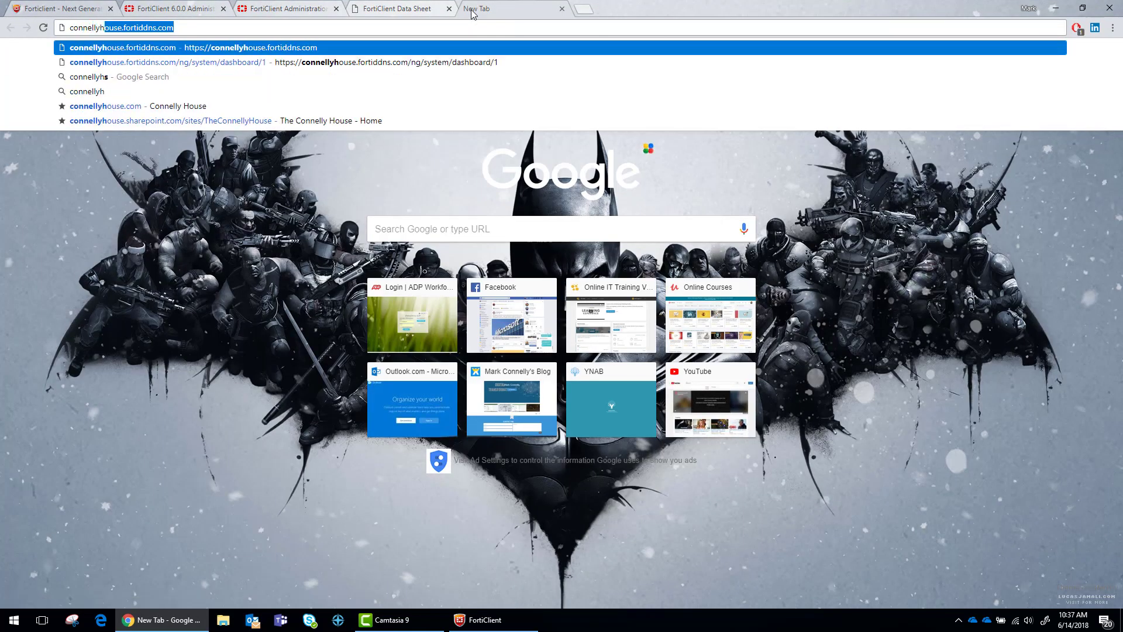
Load the FortiWiFi 30E admin page, sign in with the admin credentials, and expand VPN
key("Return")
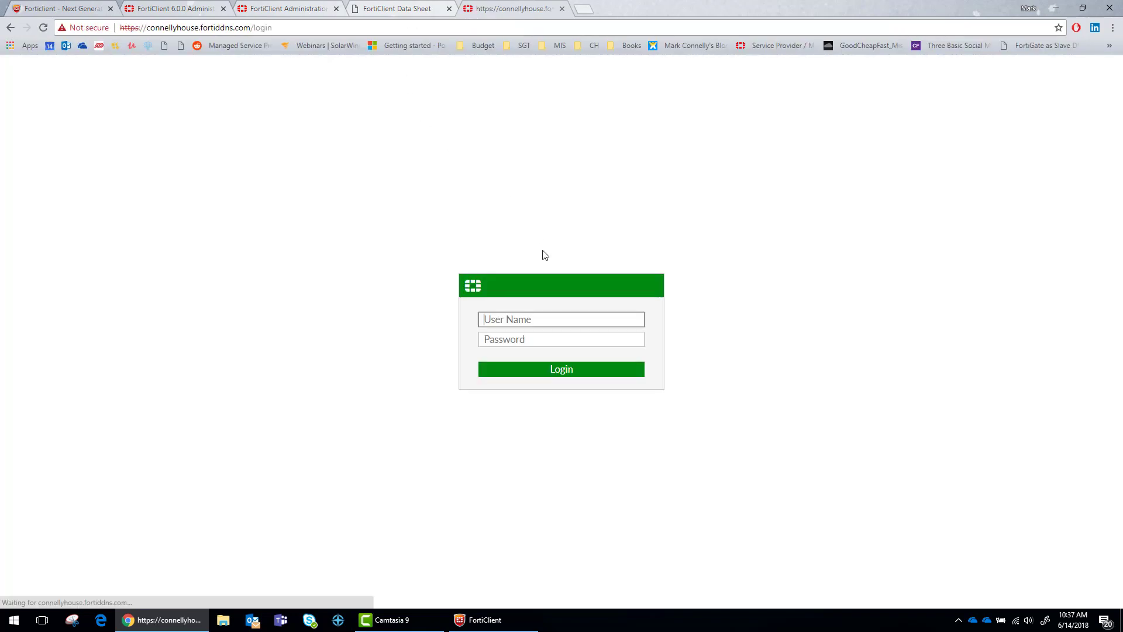
type("mconnelly")
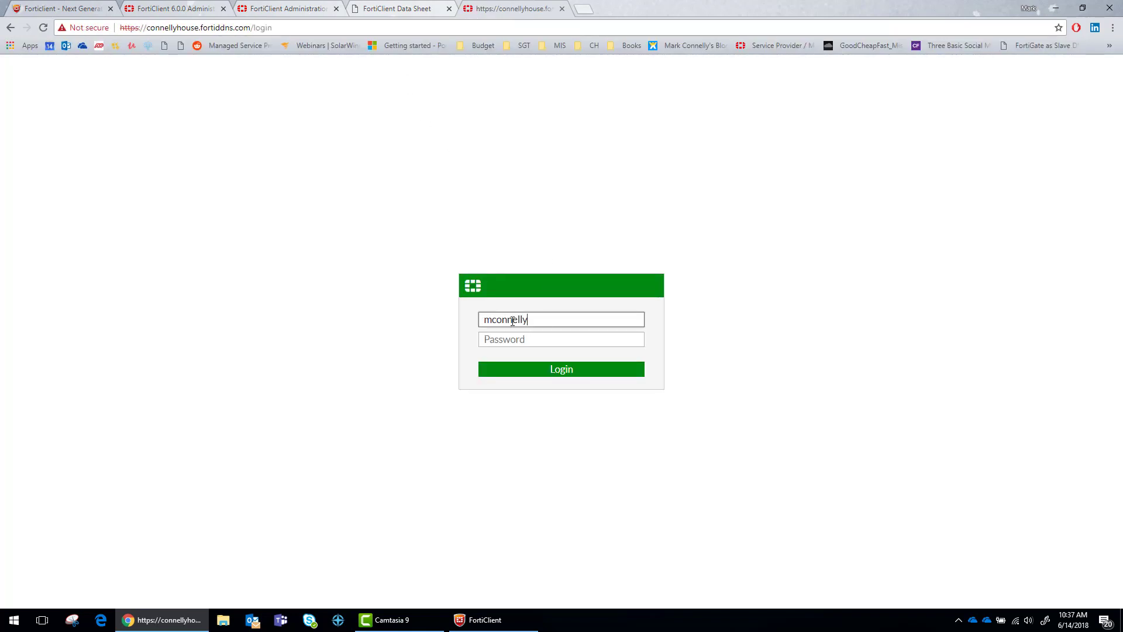
key("Tab")
type("p")
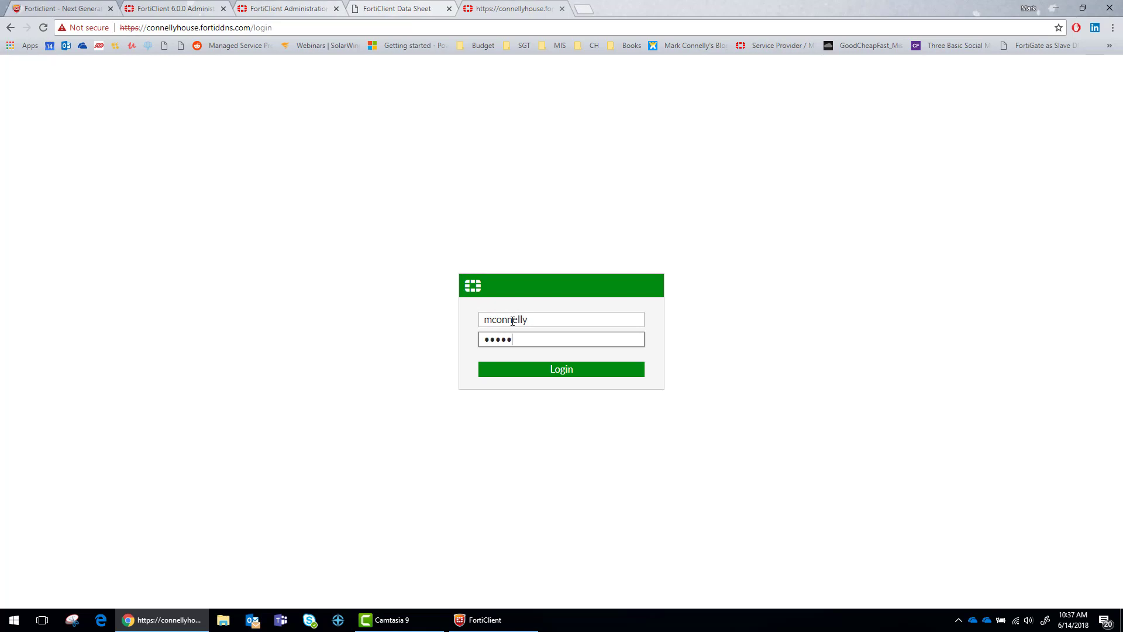
left_click(542, 373)
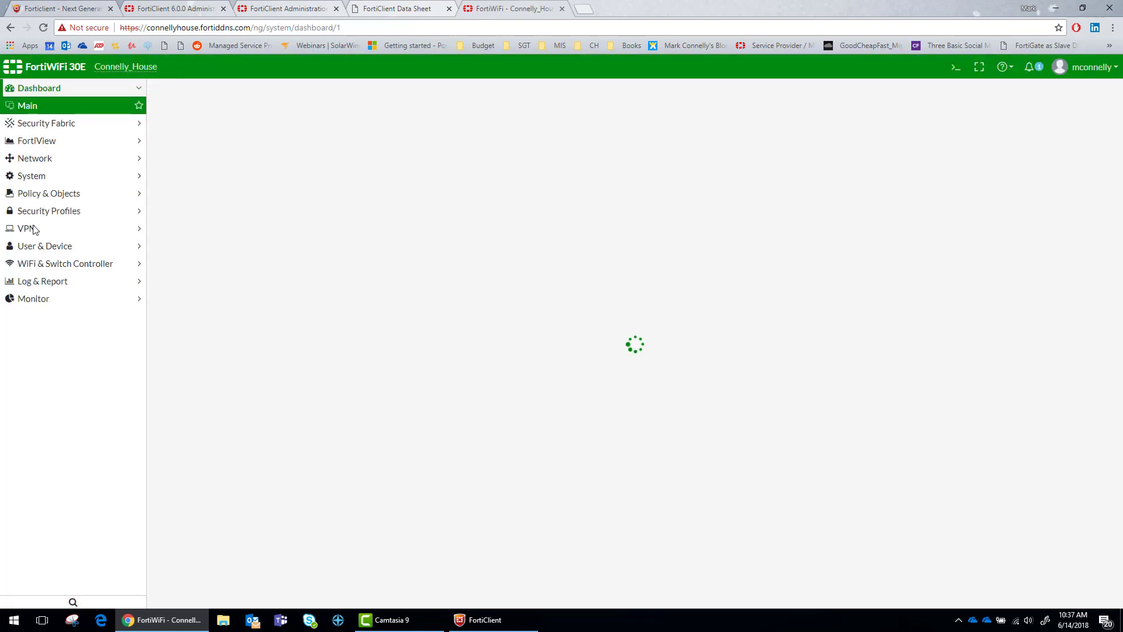
left_click(30, 228)
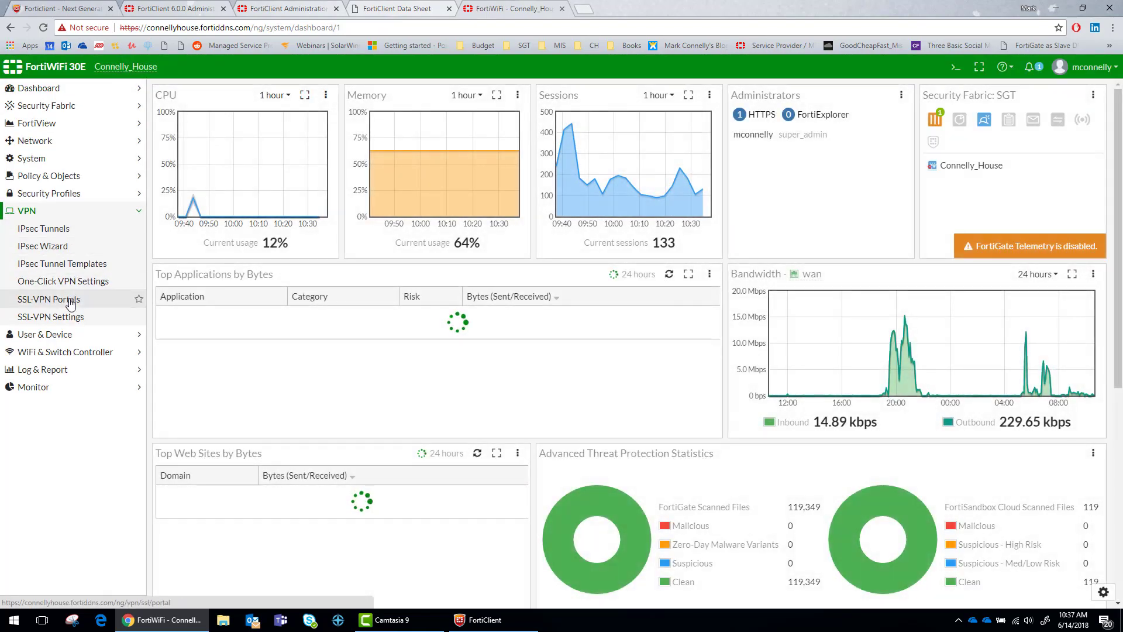
Review the SSL-VPN settings for wan on port 10443 and start a new SSL-VPN policy from the missing-policy link
left_click(69, 319)
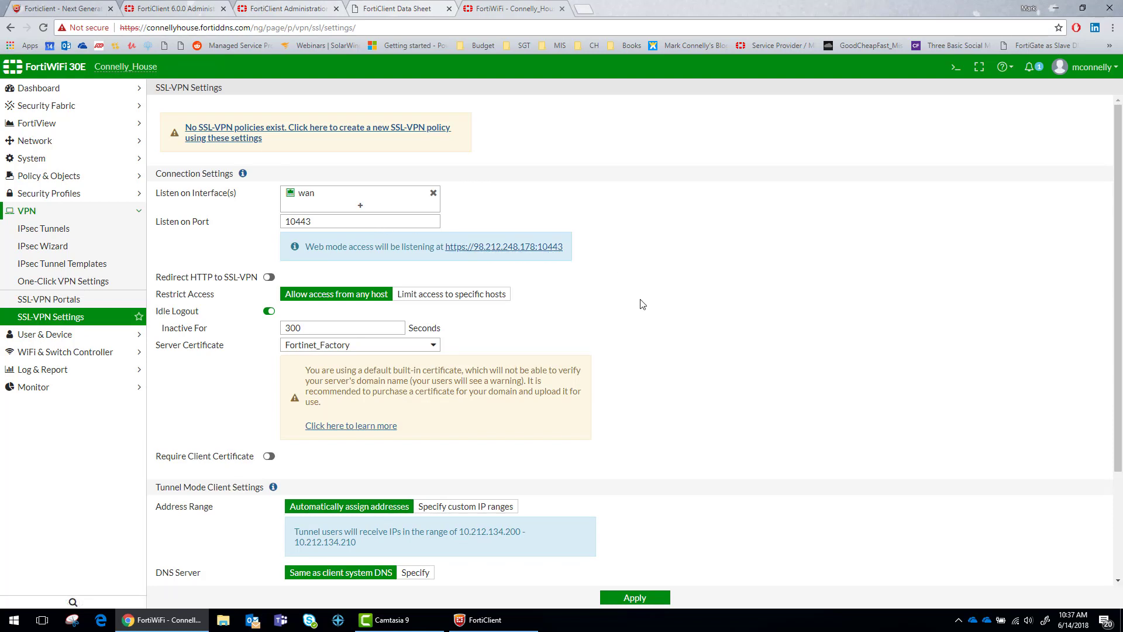
scroll(639, 304, "down", 1)
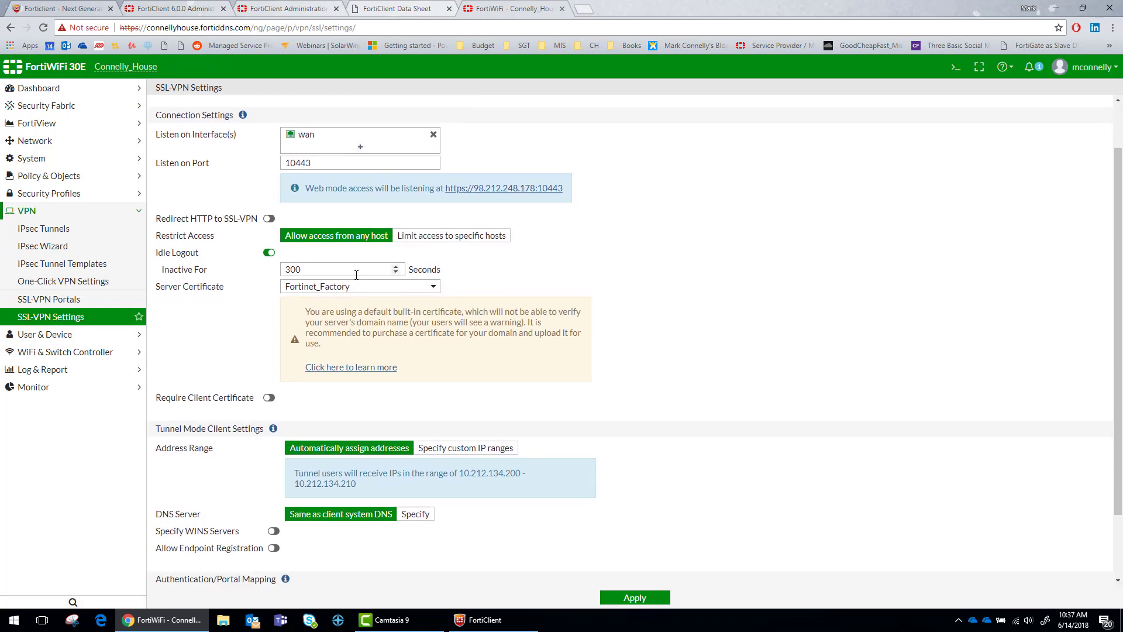
scroll(442, 366, "down", 1)
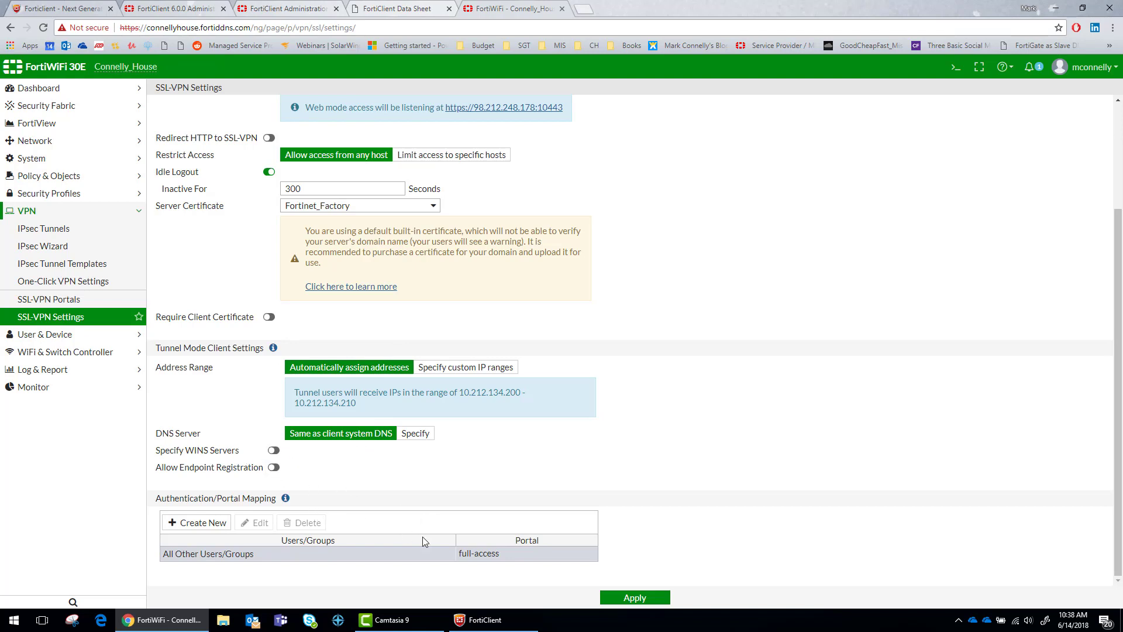
scroll(381, 491, "up", 3)
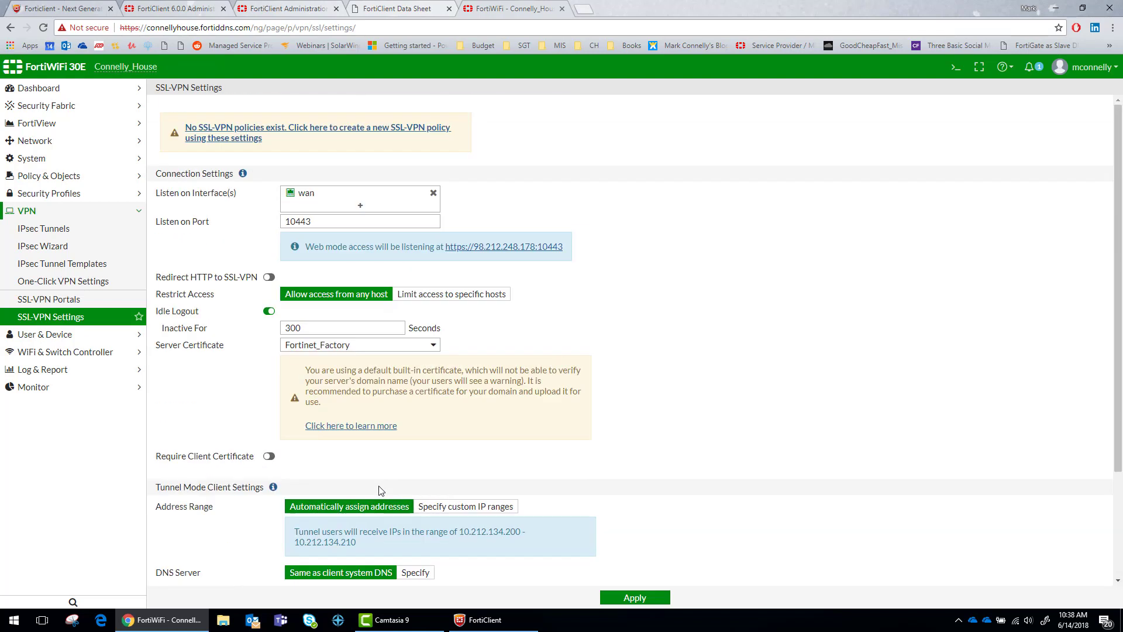
left_click(263, 129)
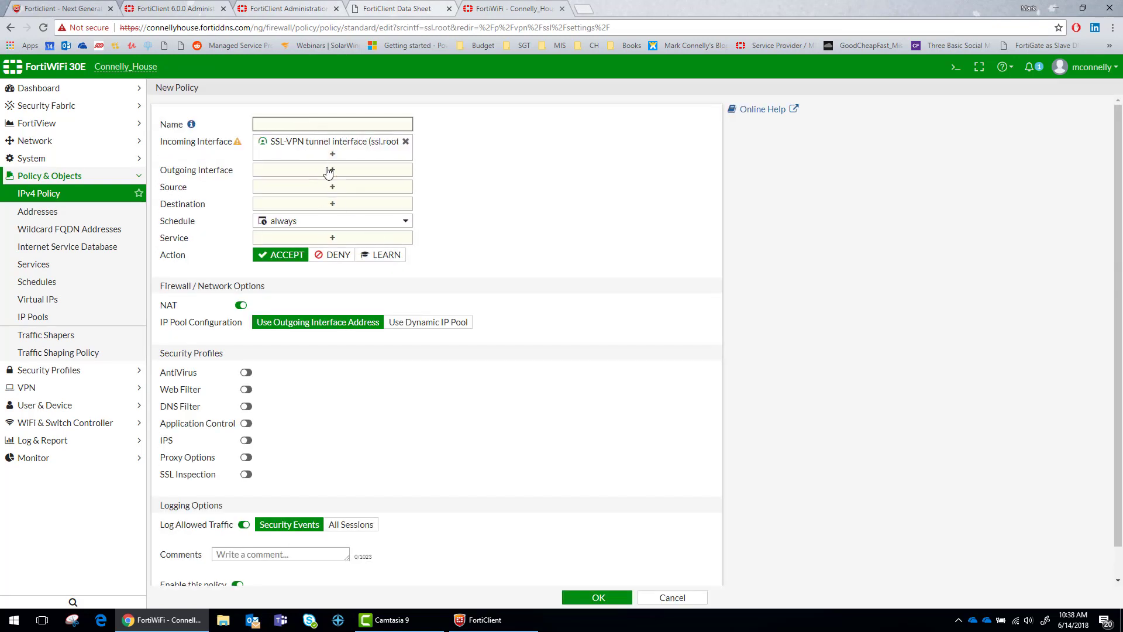
Set the policy's outgoing interfaces to wan, LAN 1 and TellMyWifiLoveHer
left_click(331, 170)
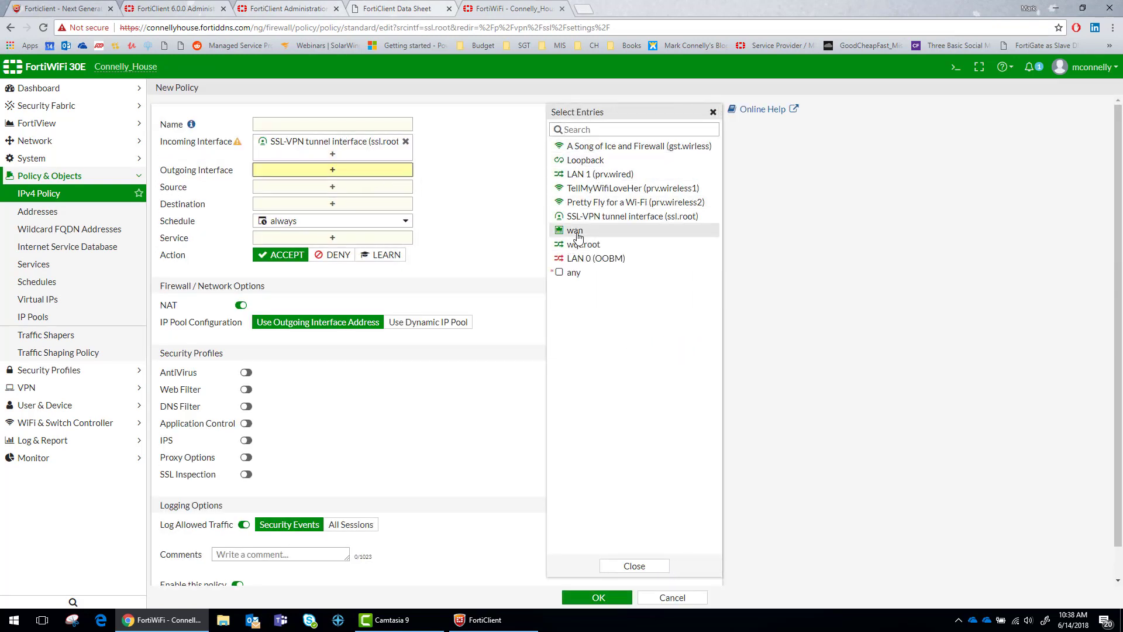
left_click(575, 231)
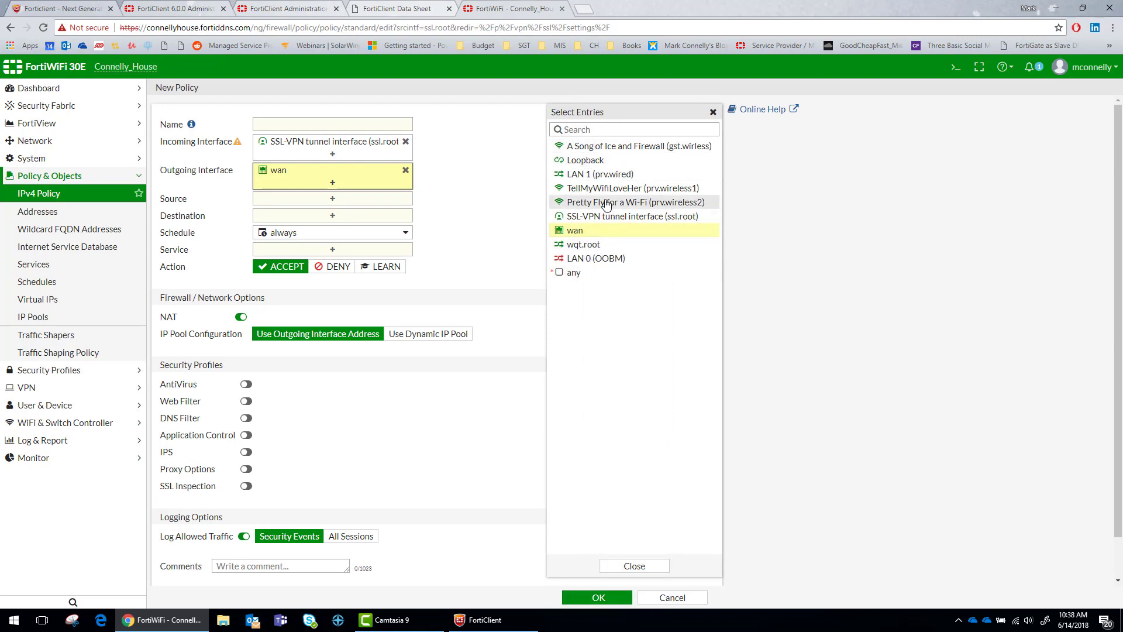
left_click(589, 174)
left_click(589, 187)
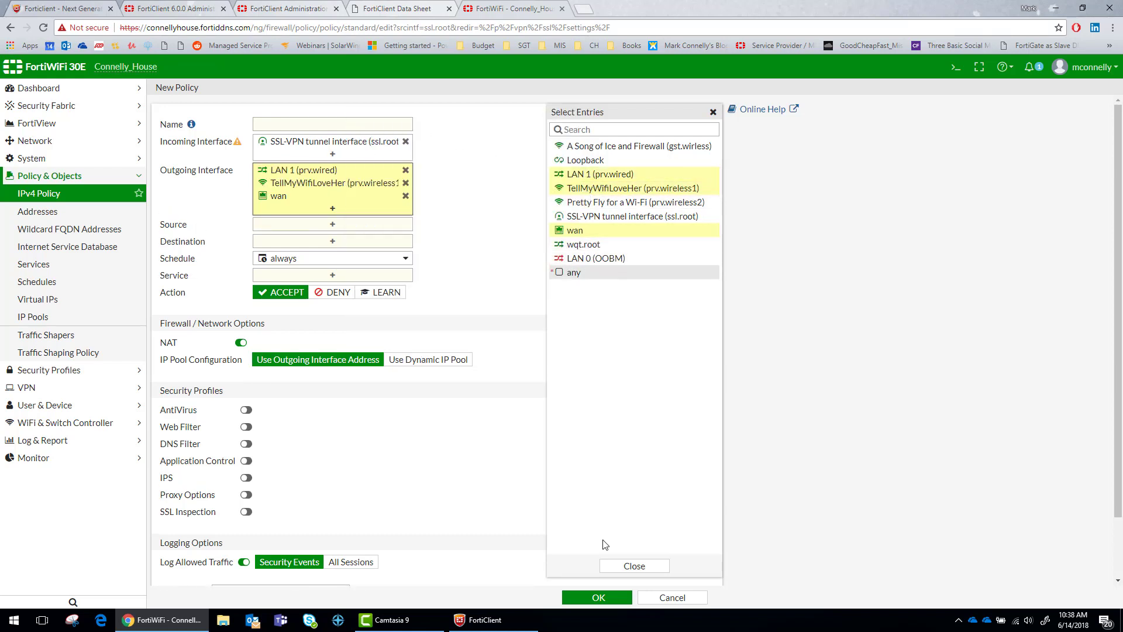
left_click(635, 566)
Set the policy source to all addresses plus the VPN_Access user group
left_click(319, 227)
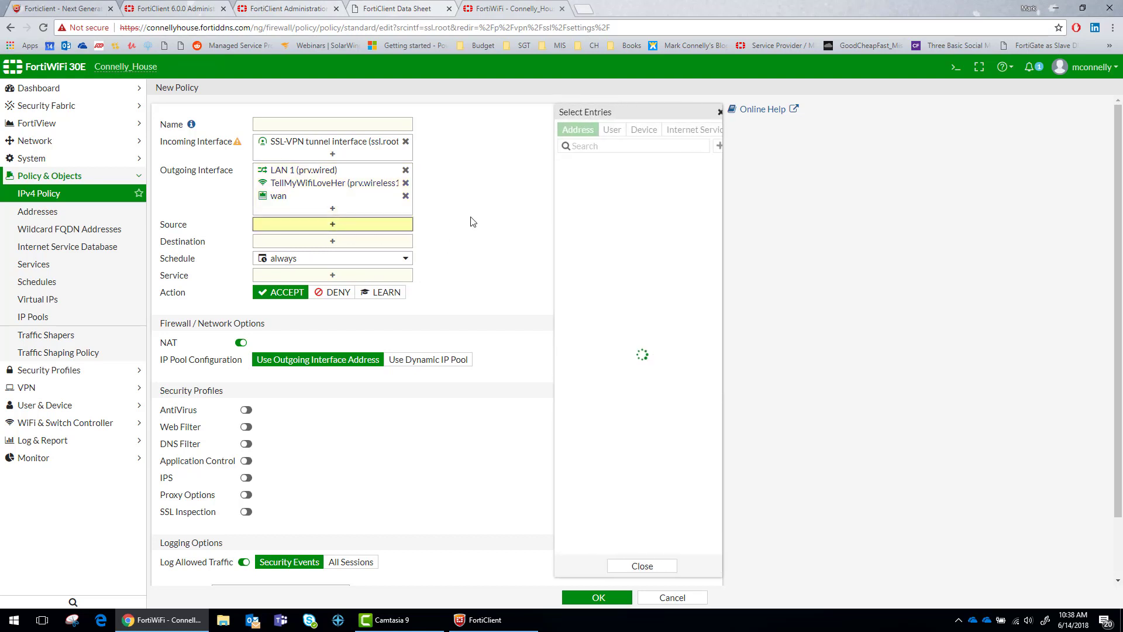
left_click(572, 179)
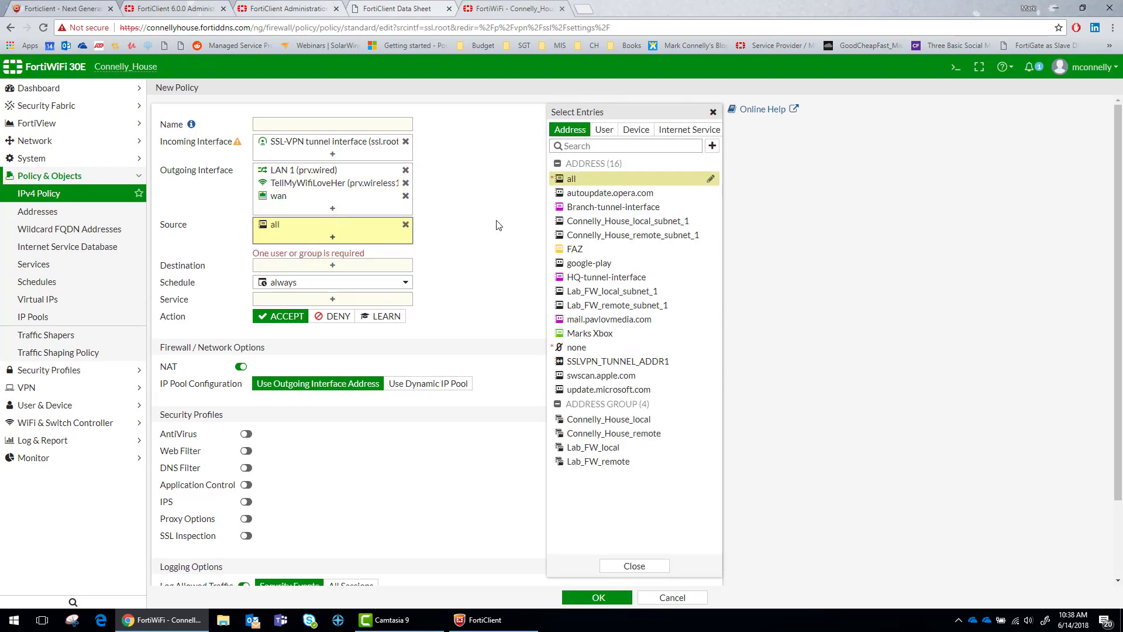
left_click(605, 130)
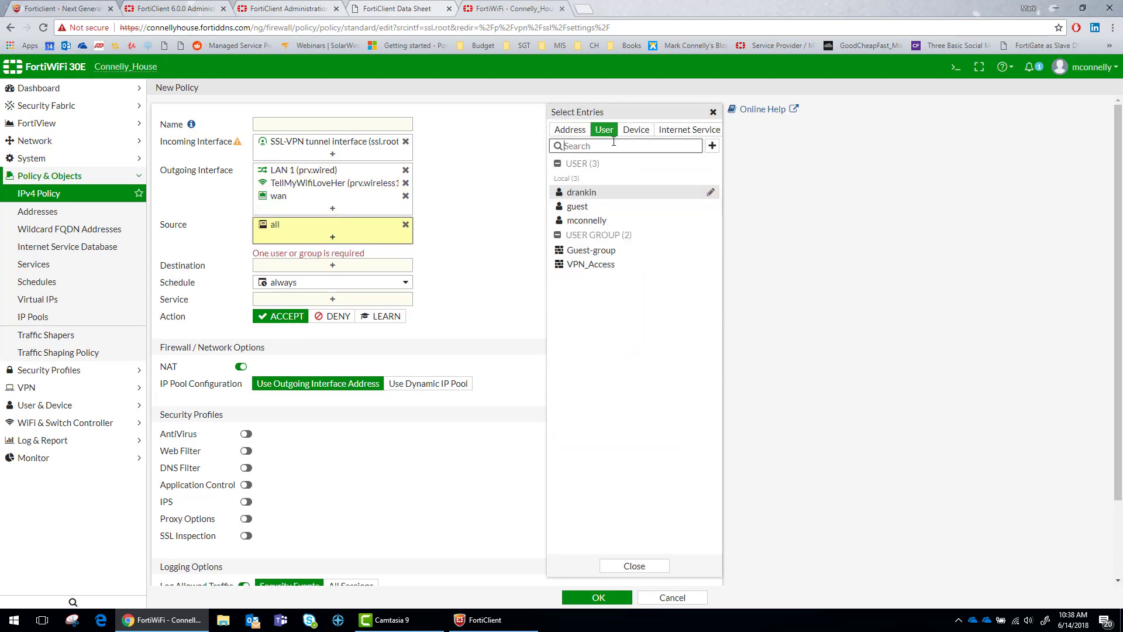
left_click(580, 266)
Set destination to all and service to ALL, and start naming the policy 'VPN Con'
left_click(336, 266)
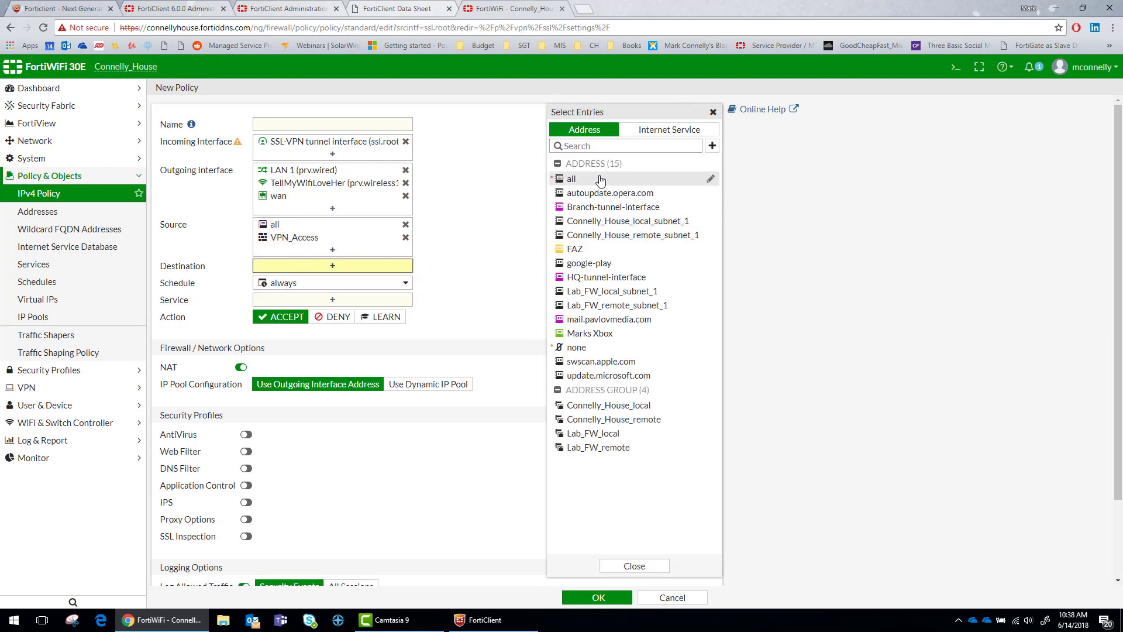
left_click(572, 178)
left_click(327, 314)
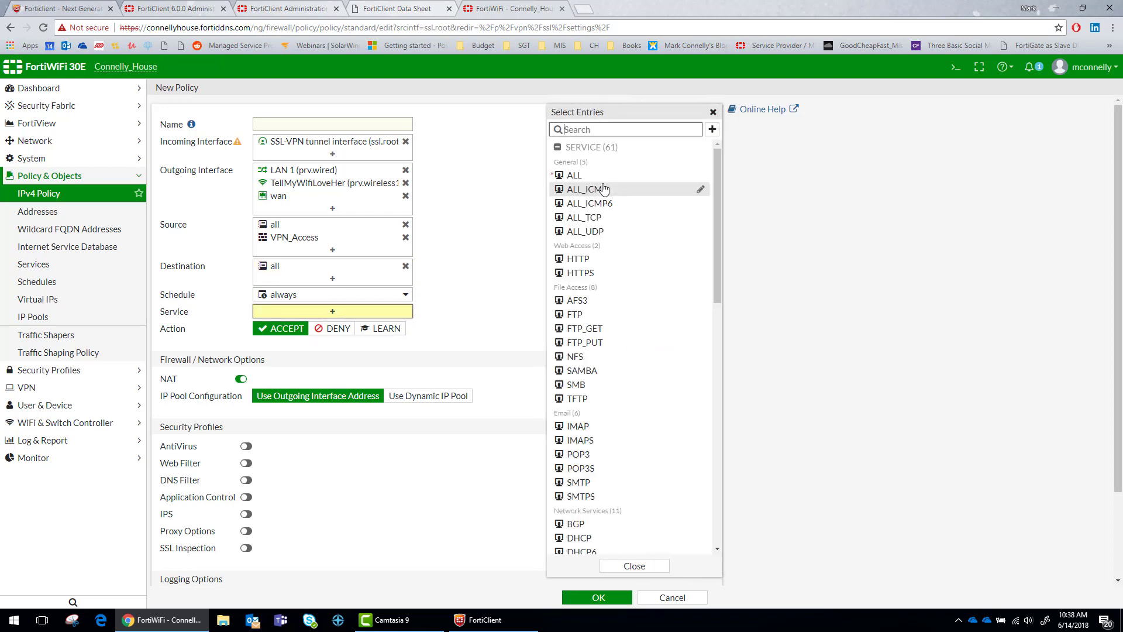
left_click(588, 175)
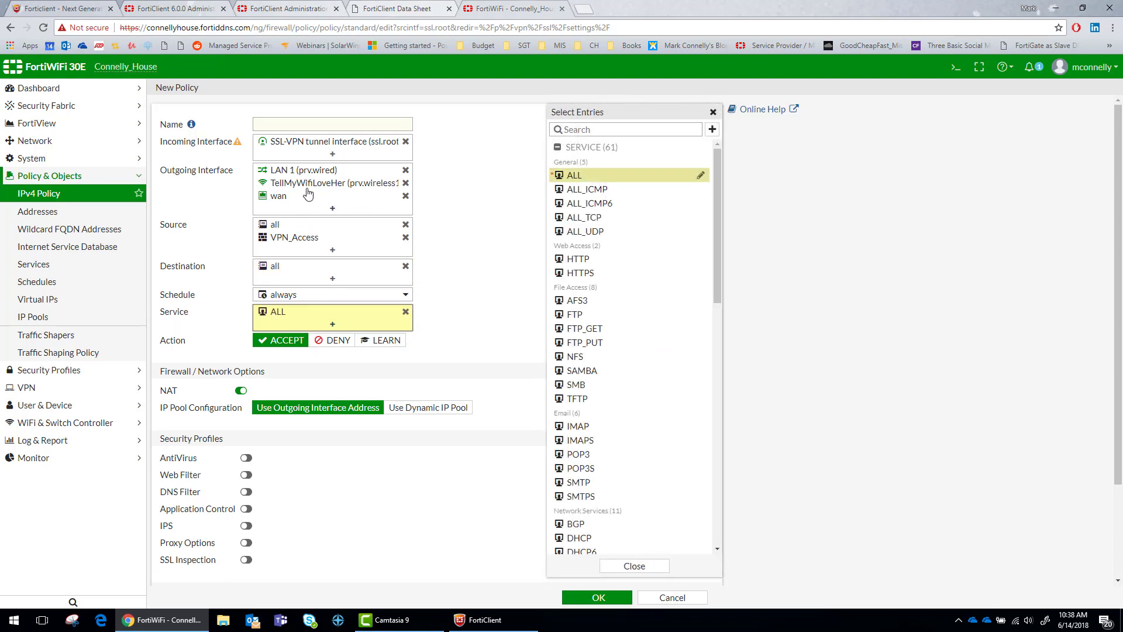
left_click(332, 122)
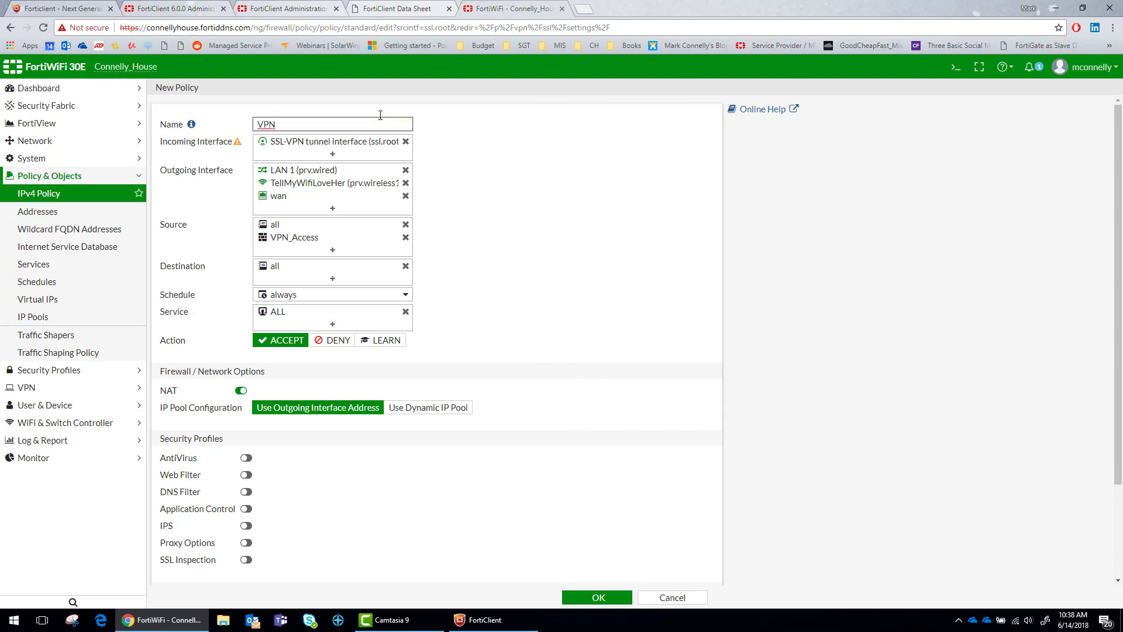
type("VPN Connection")
Enable web filtering with the monitor-all profile and DNS filtering with the default profile
scroll(468, 357, "down", 2)
left_click(241, 359)
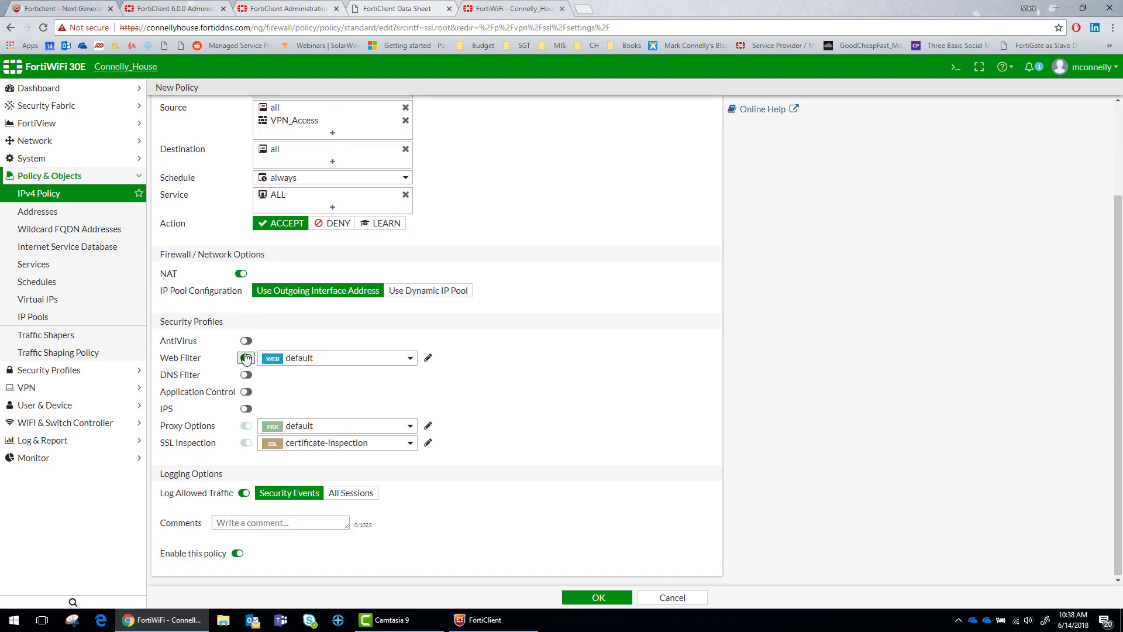
left_click(287, 359)
left_click(310, 438)
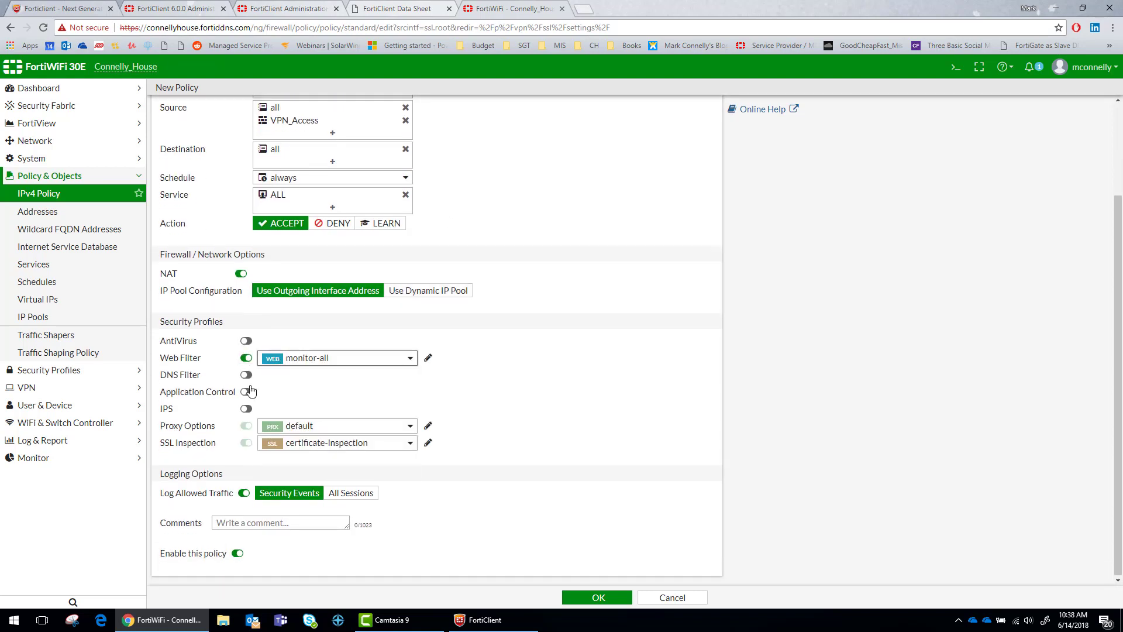
left_click(246, 375)
left_click(313, 375)
left_click(304, 409)
Enable antivirus with the SGT AV profile and application control with the default profile
left_click(246, 341)
left_click(316, 341)
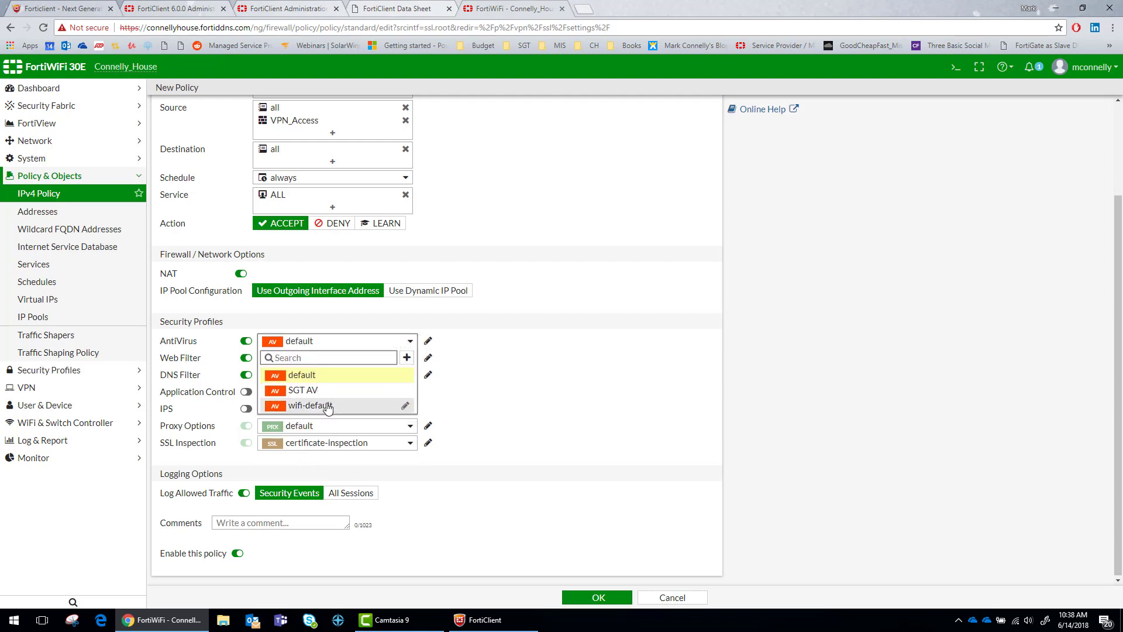
left_click(304, 390)
left_click(247, 392)
left_click(310, 392)
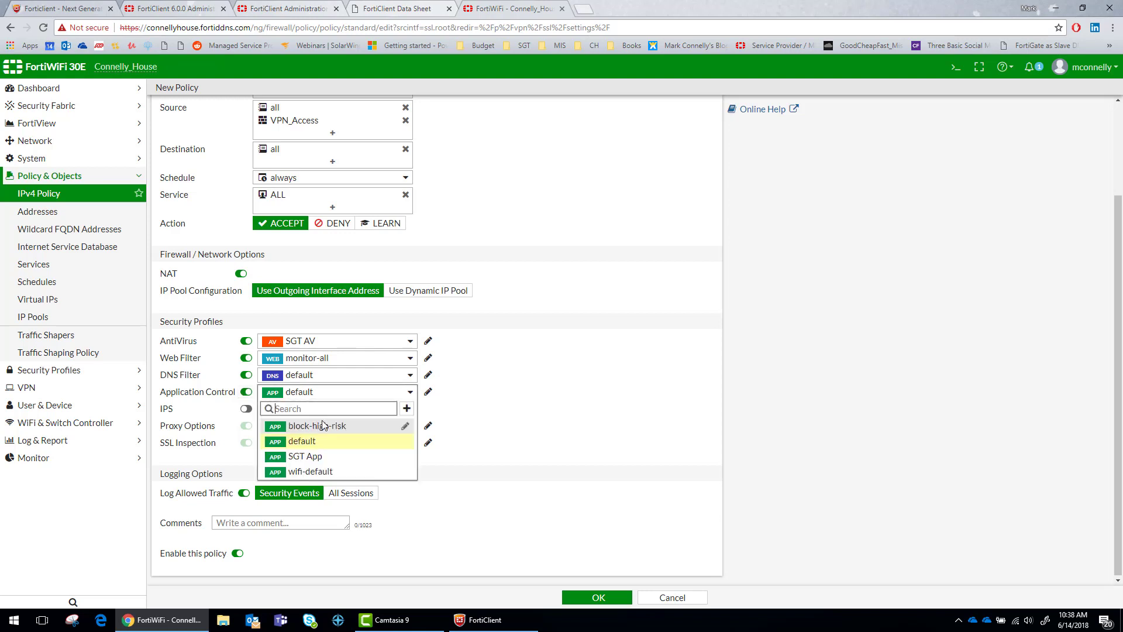
left_click(317, 447)
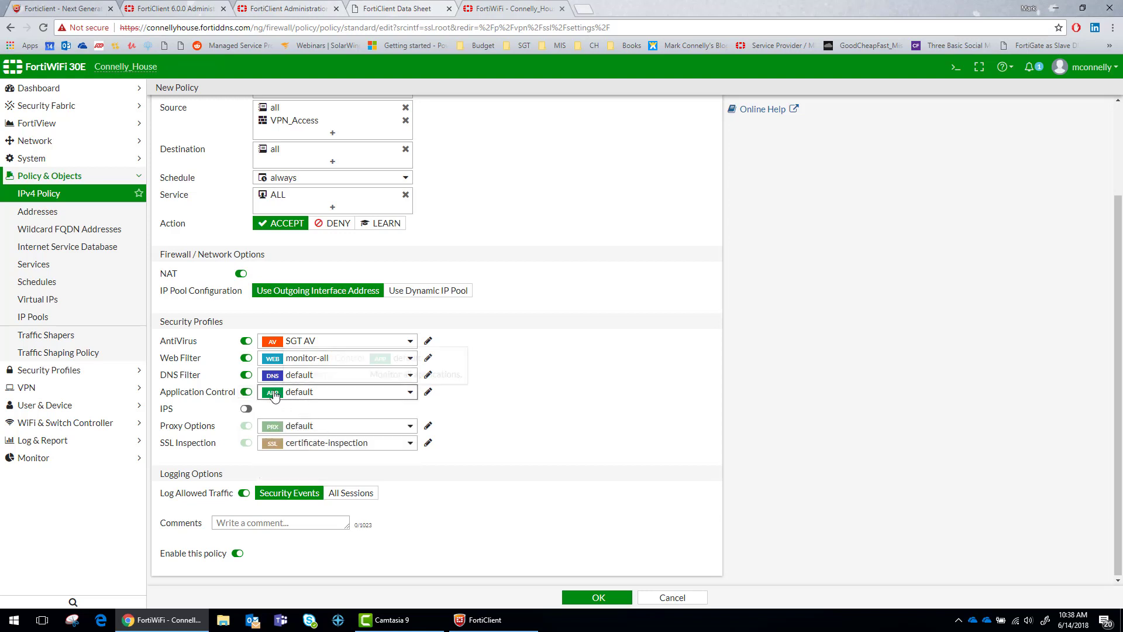
Leave IPS off, save the policy, and accept the built-in certificate warning
left_click(246, 409)
left_click(246, 408)
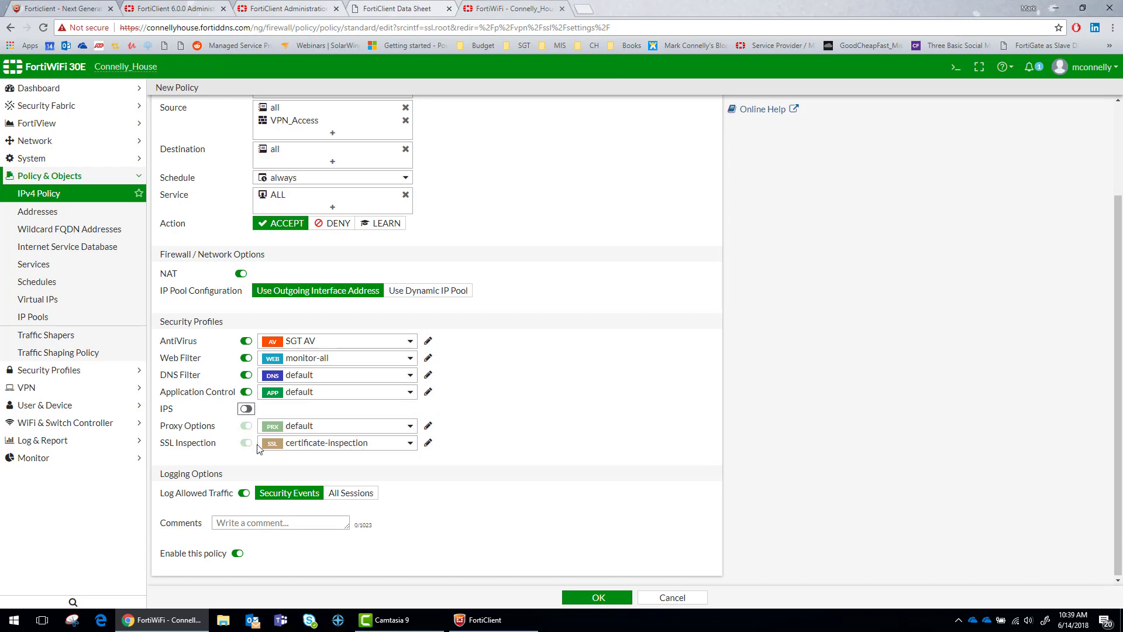
left_click(596, 597)
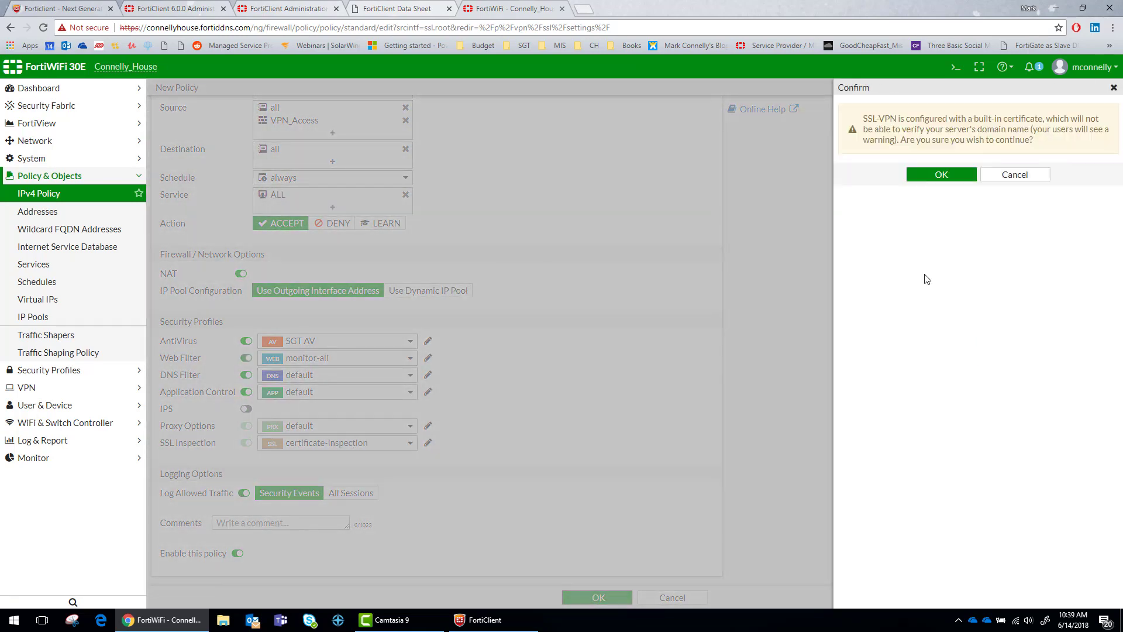
left_click(920, 174)
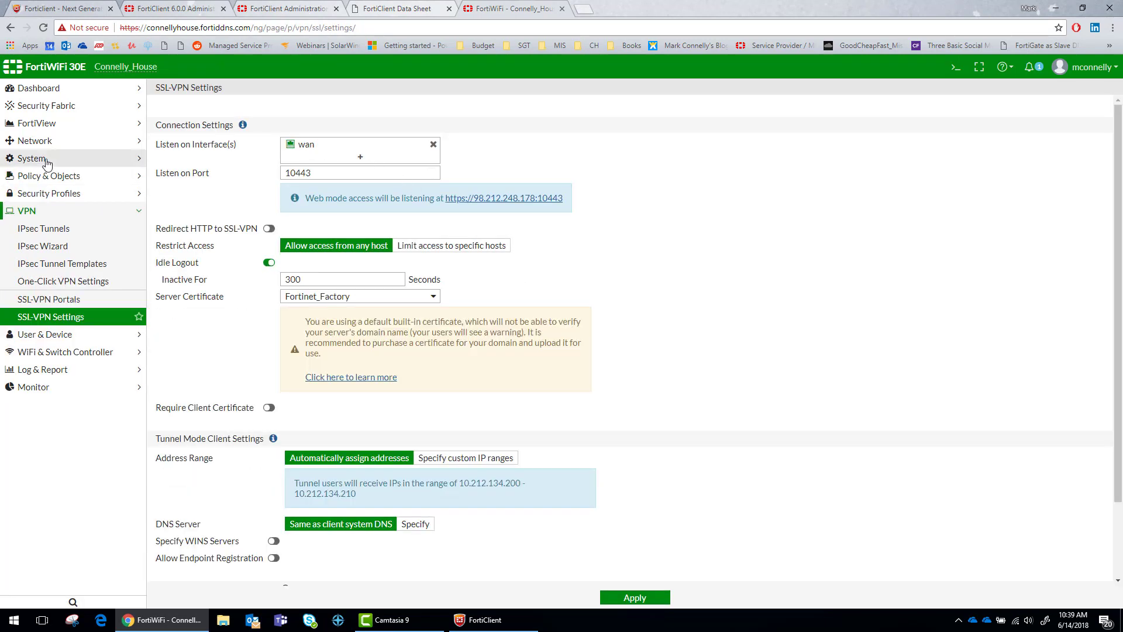
Close the Edit VPN Connection form without saving its changes
left_click(494, 628)
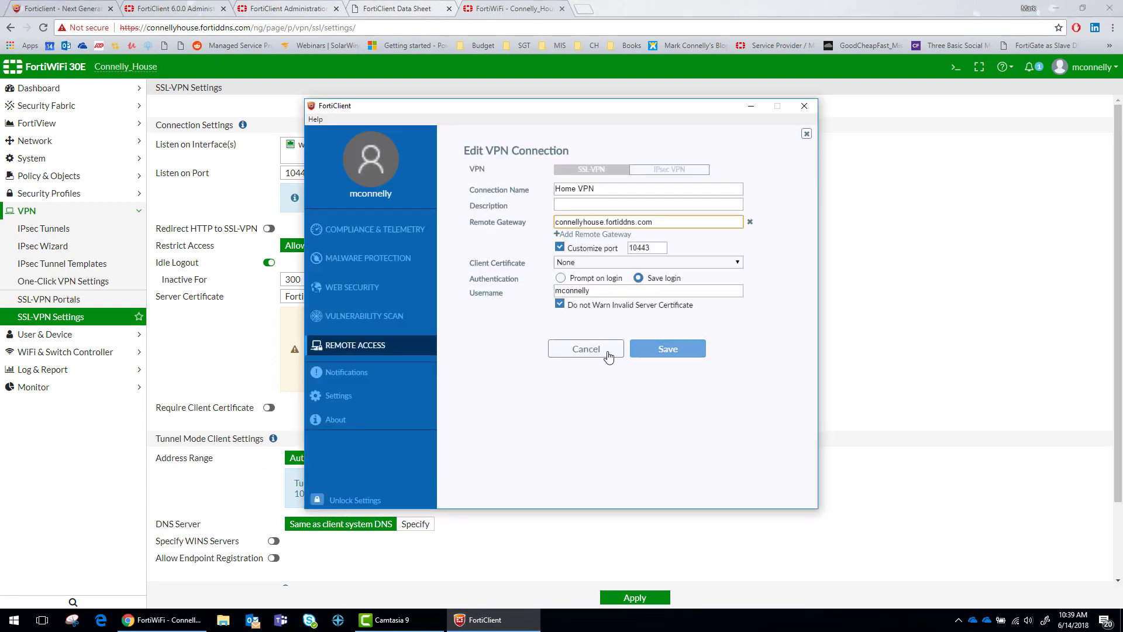
left_click(591, 350)
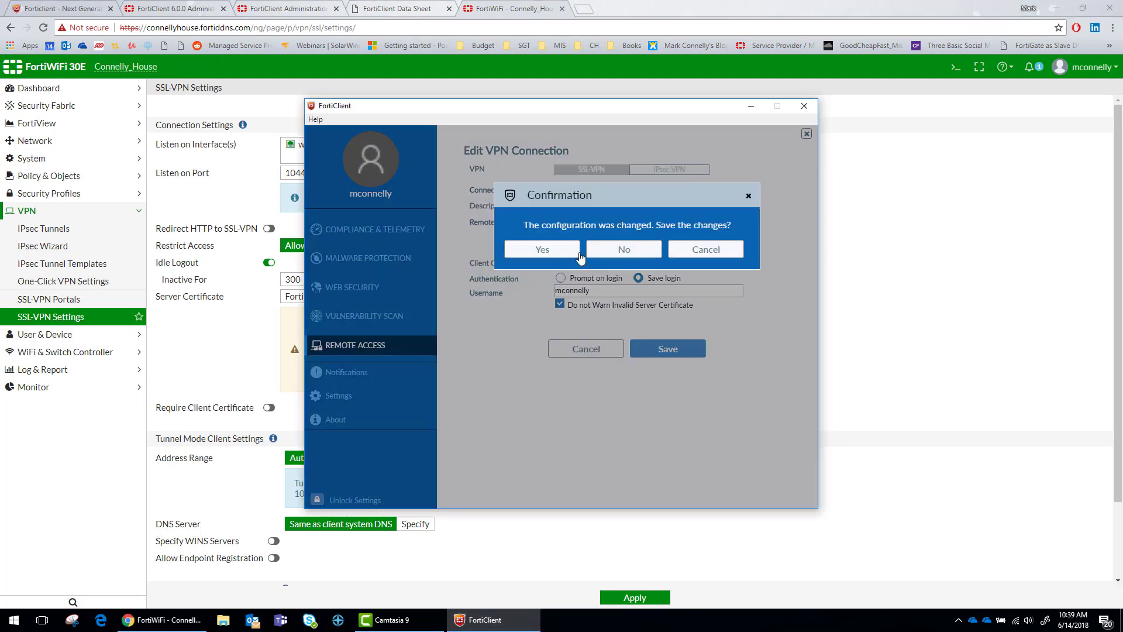
left_click(621, 251)
Enter the password and connect to Home VPN, receiving tunnel address 10.212.134.200
left_click(615, 368)
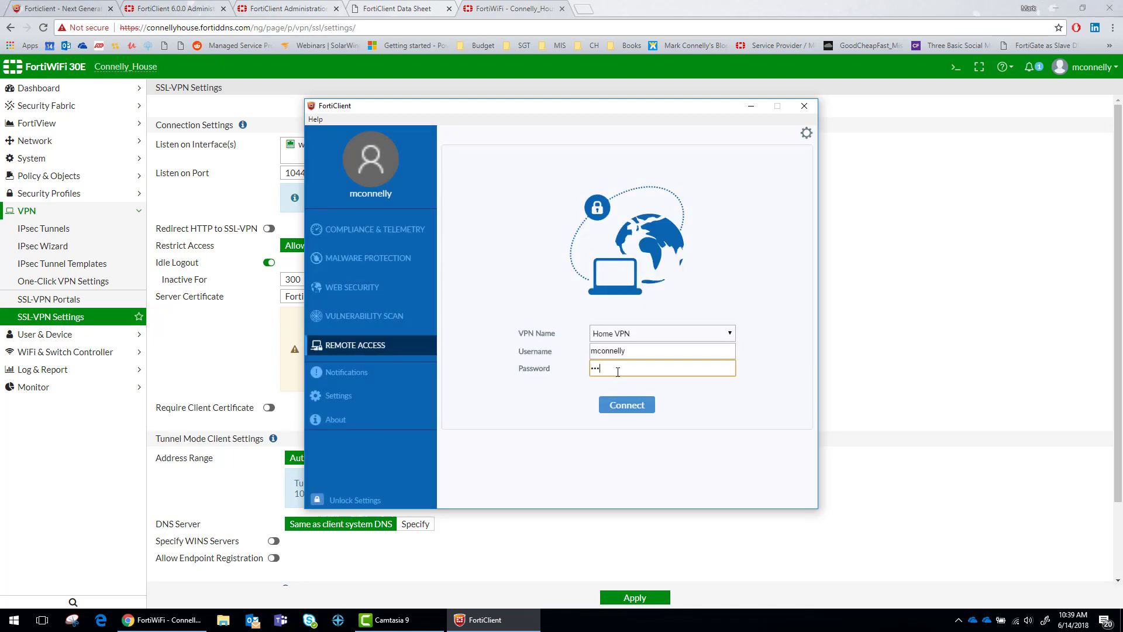
left_click(618, 408)
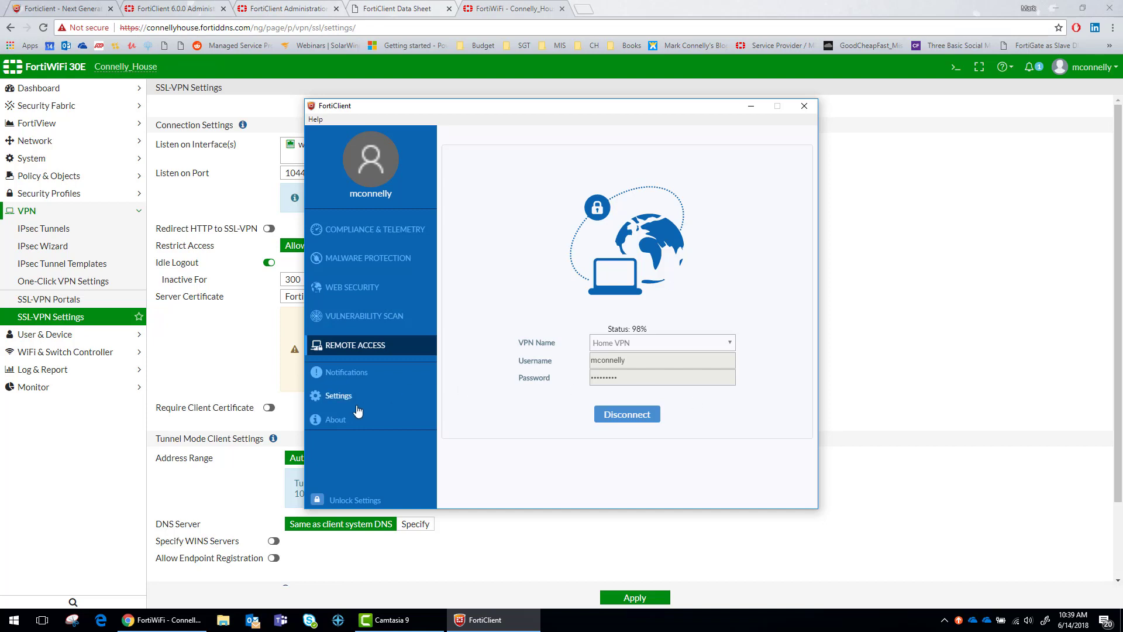
left_click(336, 420)
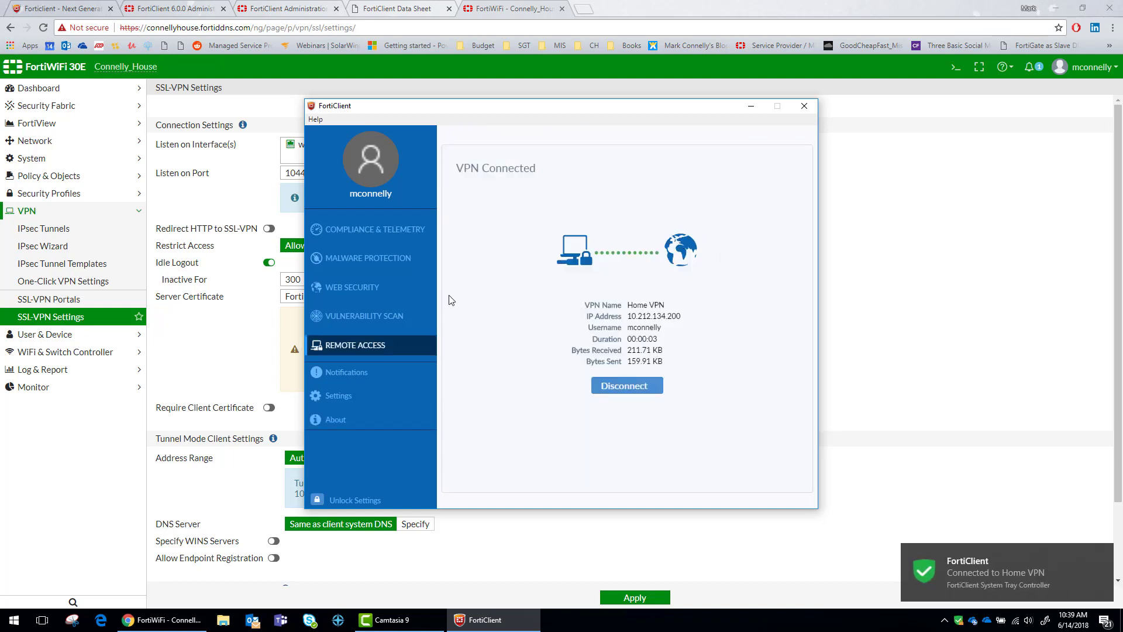
left_click(109, 109)
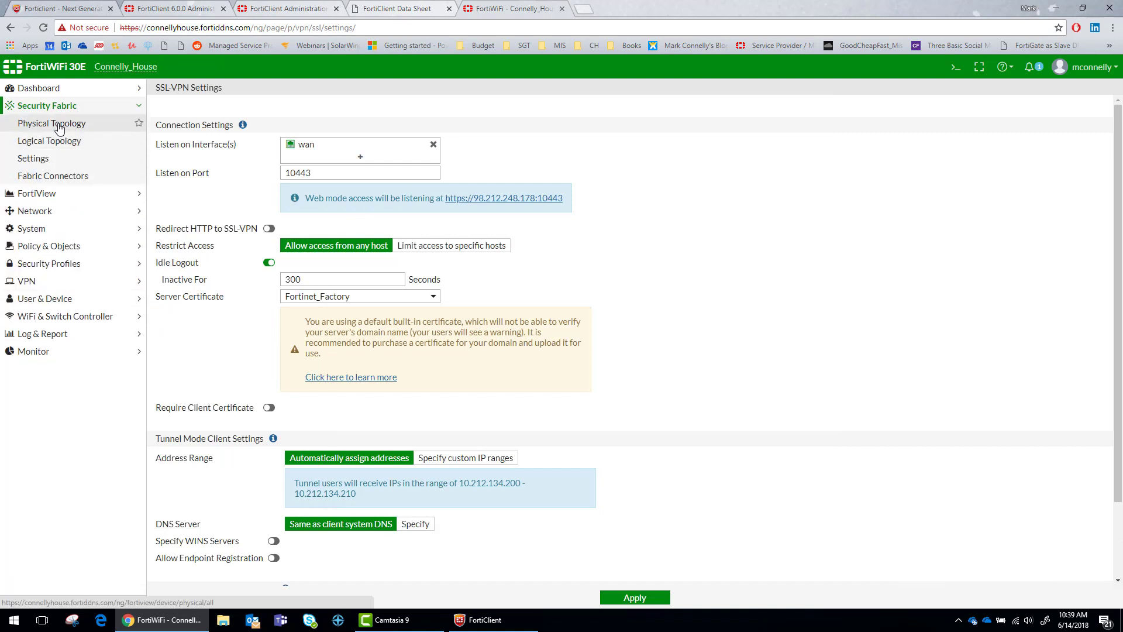
Open the Logical Topology, drill into ssl.root, and load google.com to generate VPN traffic
left_click(58, 127)
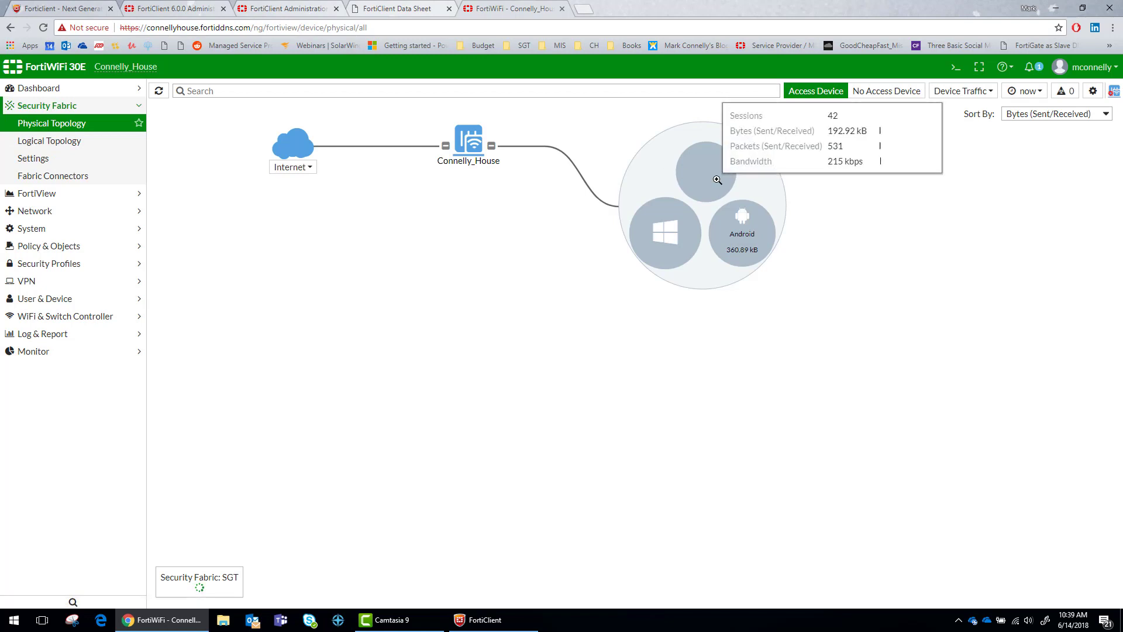
mouse_move(675, 229)
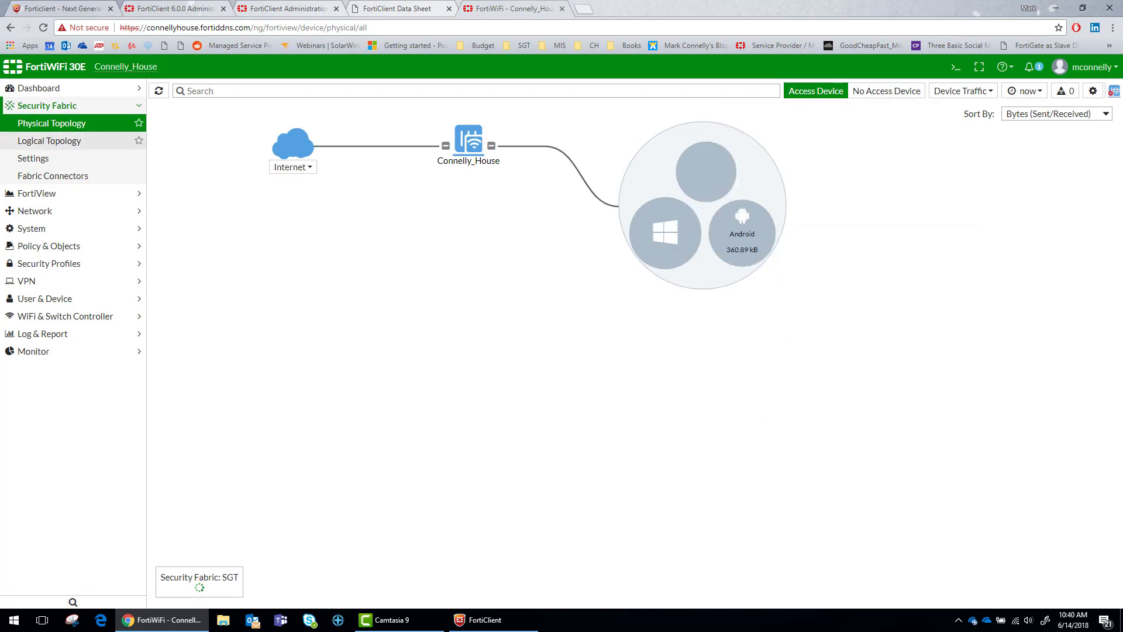
left_click(59, 141)
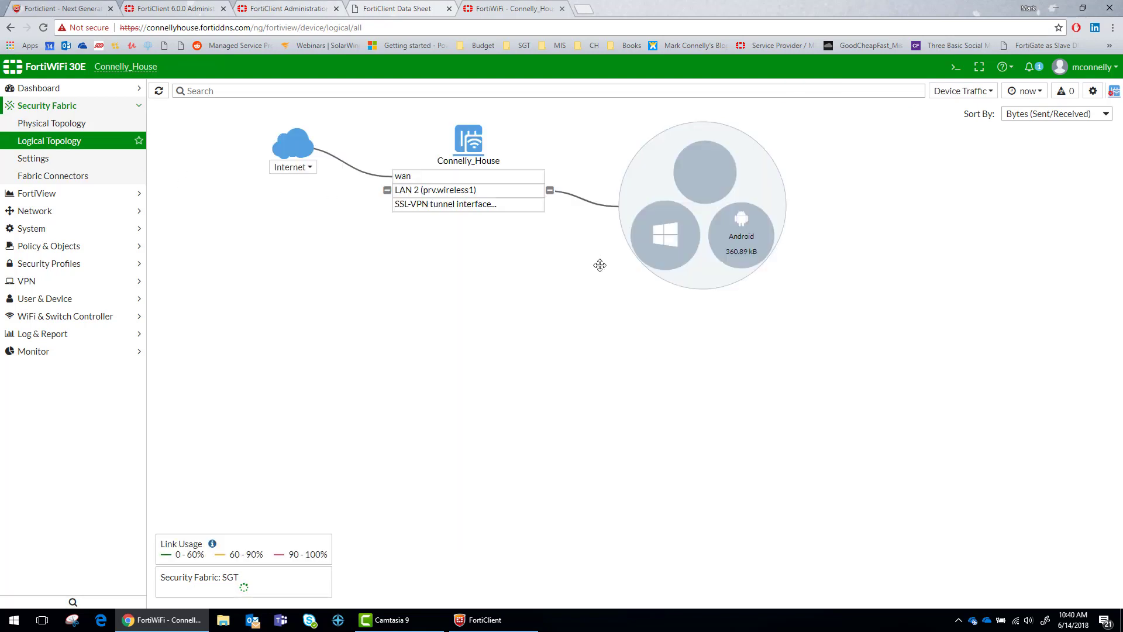
left_click(519, 208)
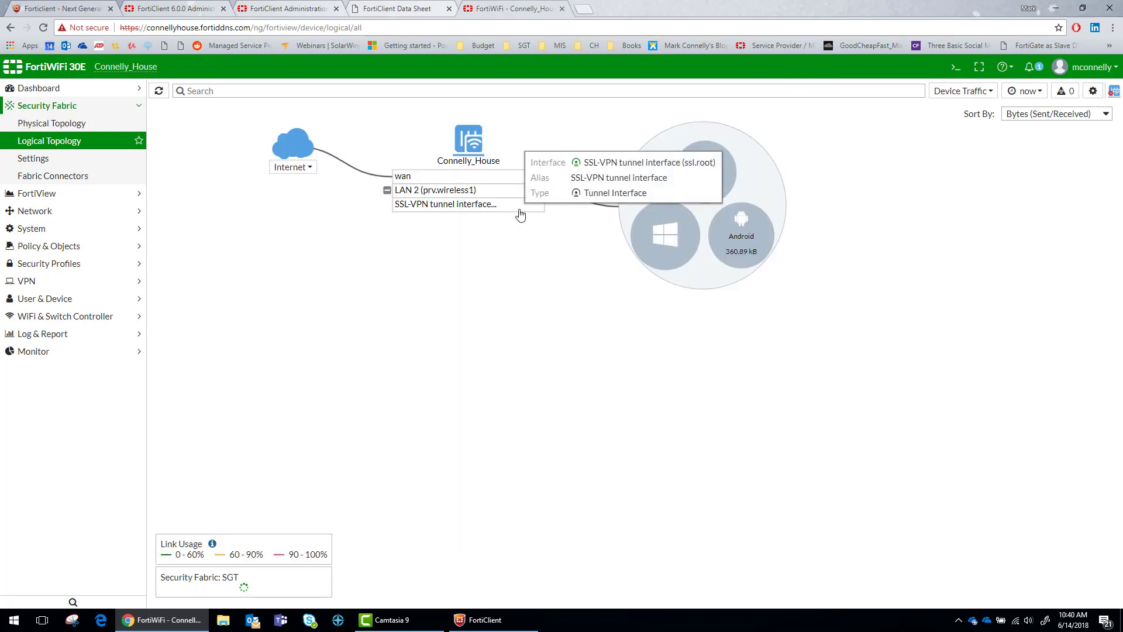
left_click(585, 9)
type("google.com")
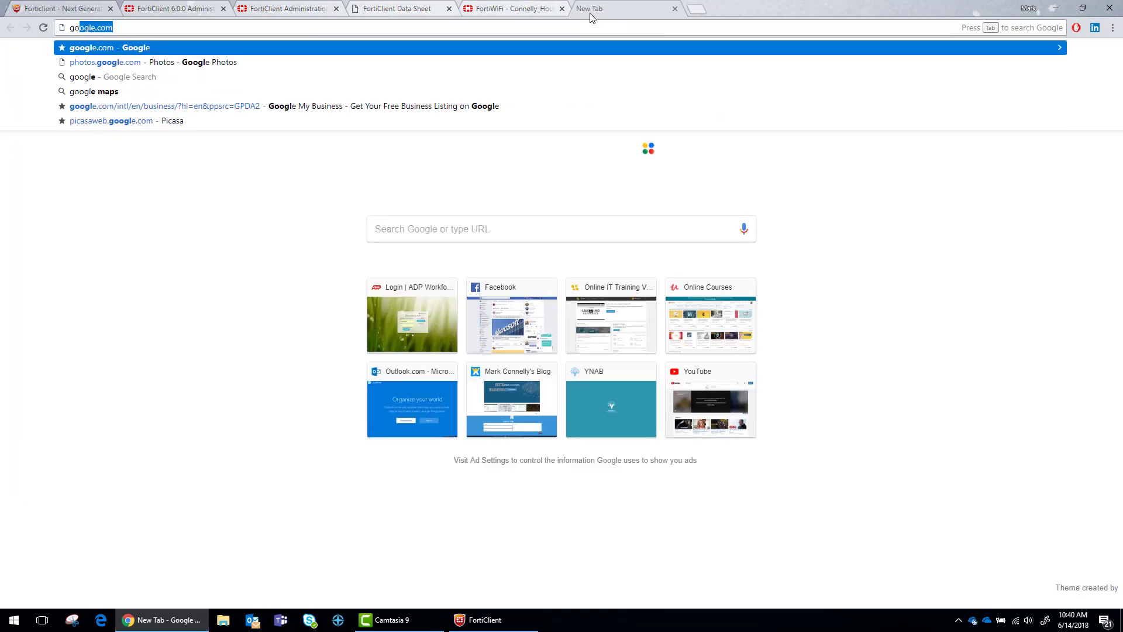
key("Return")
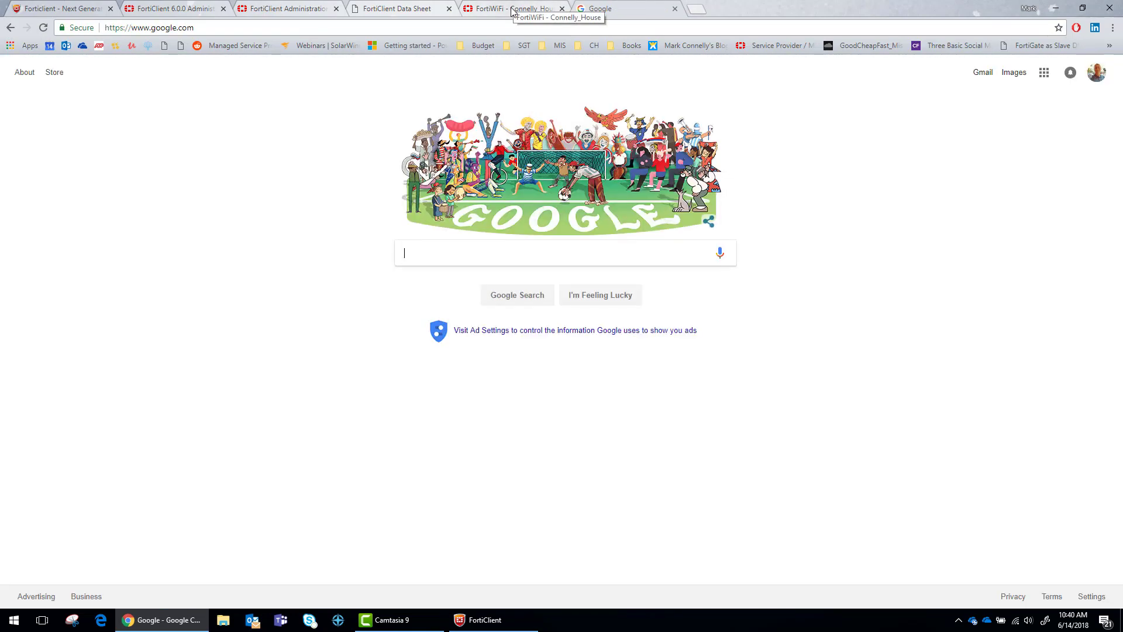
Return to the Logical Topology and confirm client 10.212.134.200 shows 916.88 kB of traffic
left_click(512, 7)
left_click(159, 90)
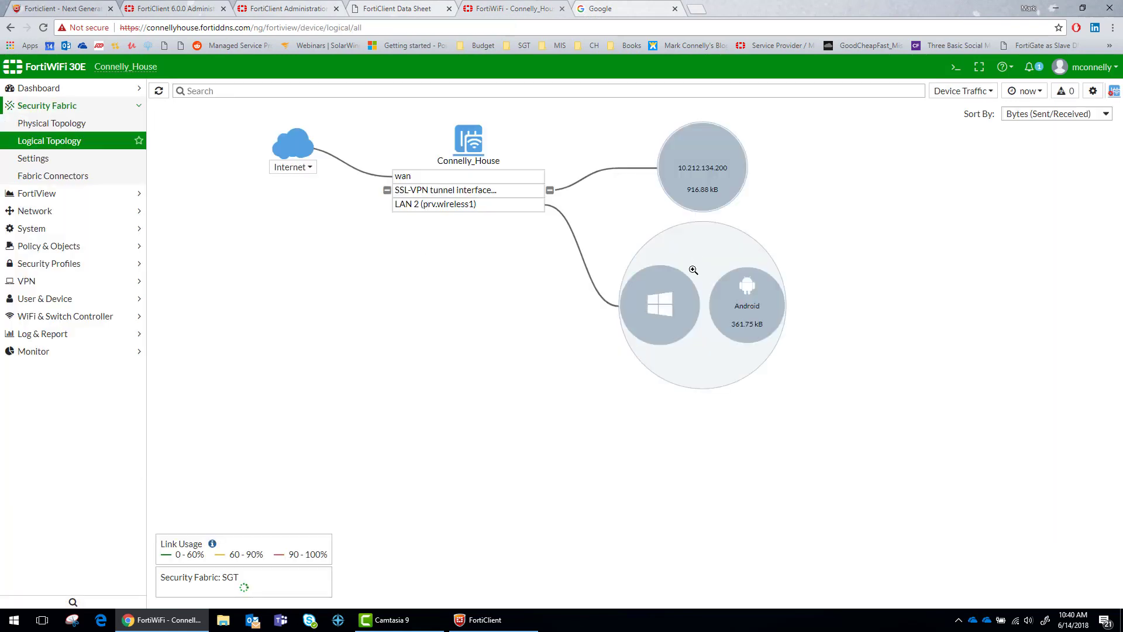
mouse_move(703, 183)
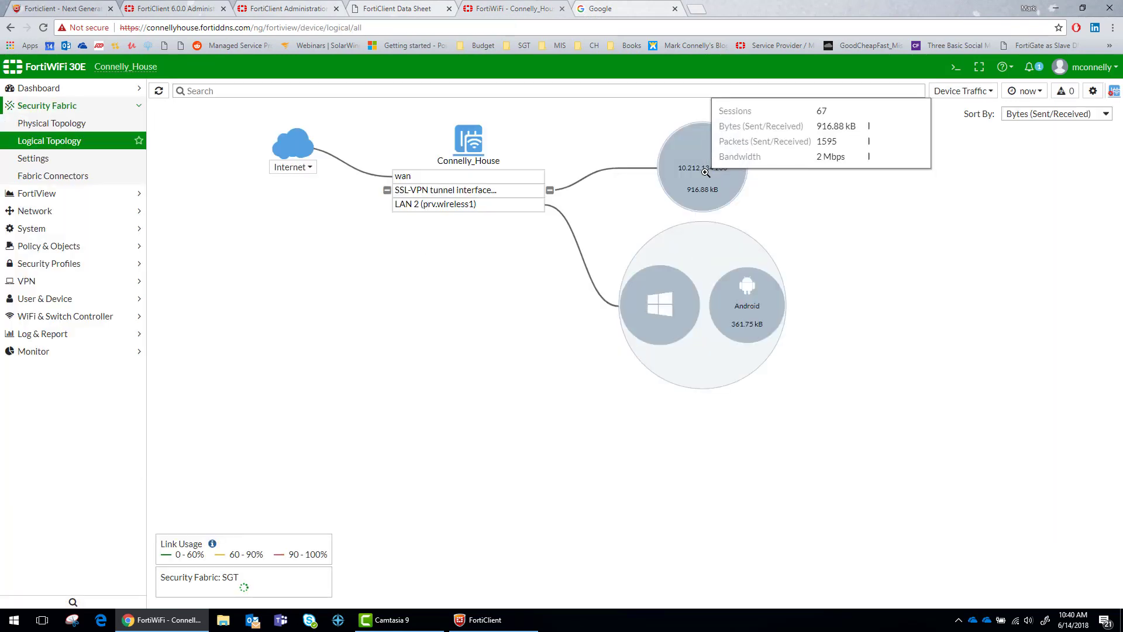
left_click(709, 167)
left_click(705, 161)
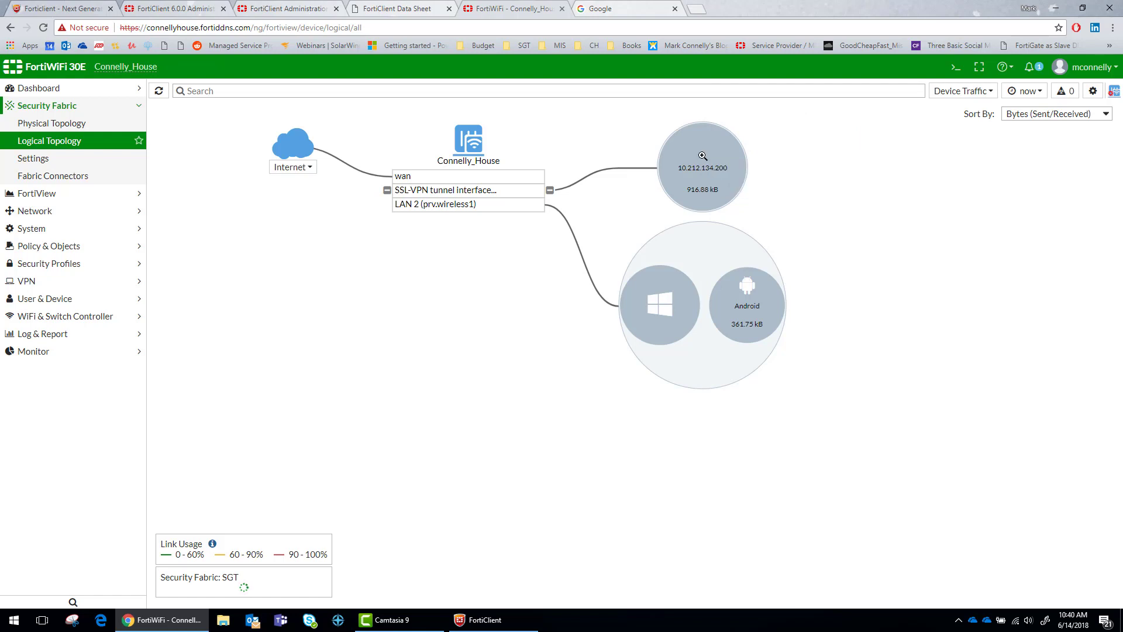
mouse_move(534, 193)
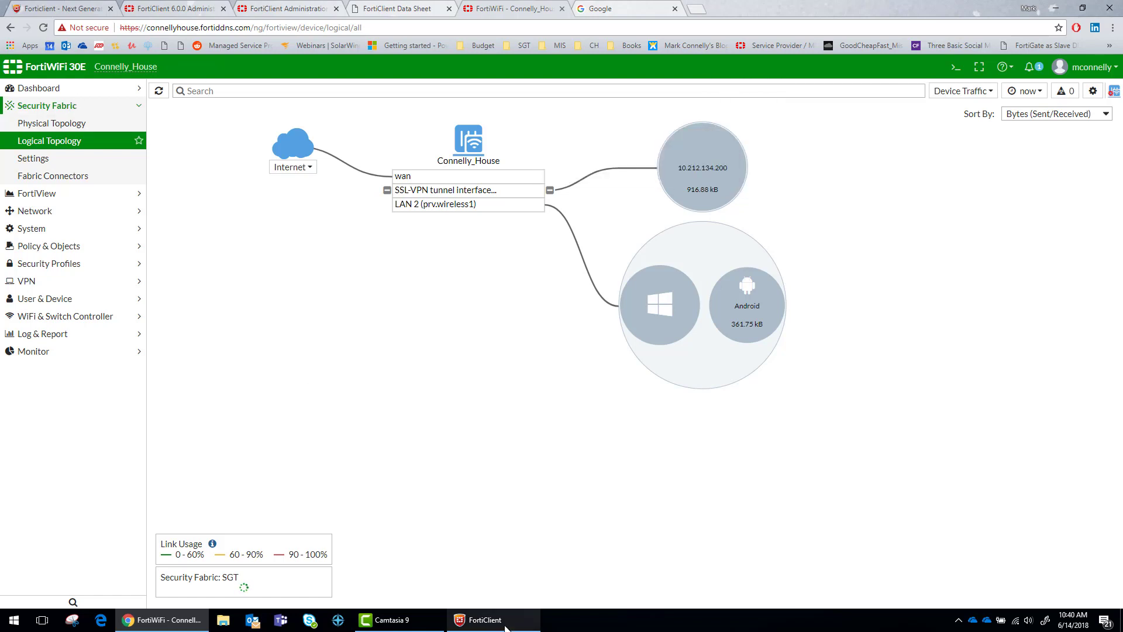
left_click(485, 620)
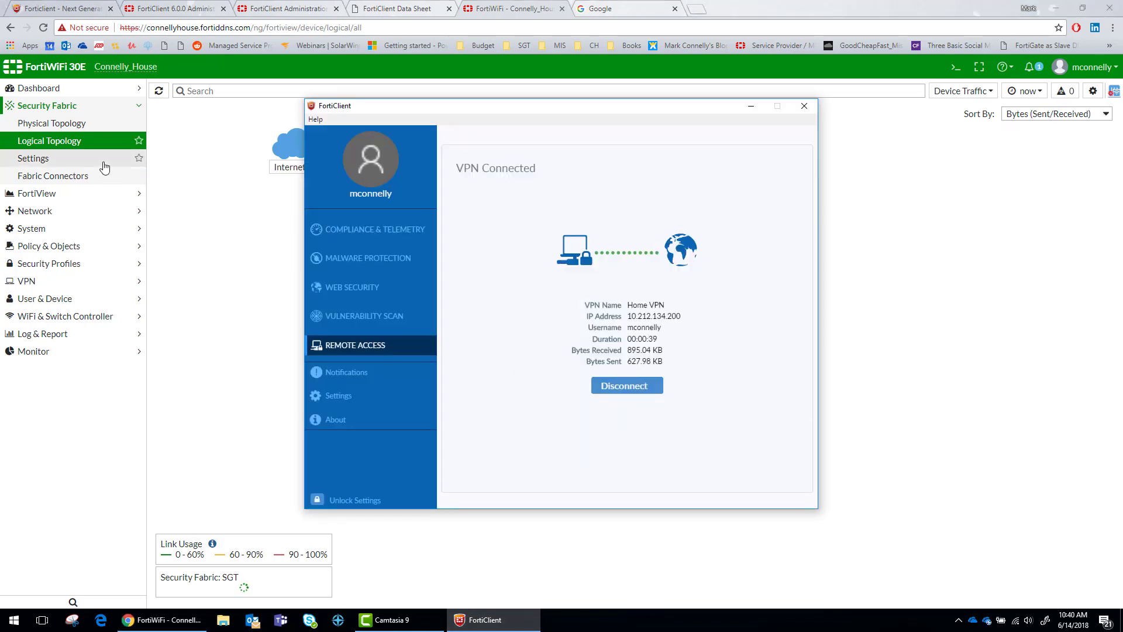
Open Network > Interfaces and inspect the members of prv.wireless2, prv.wireless1 and gst.wireless
left_click(79, 212)
left_click(77, 159)
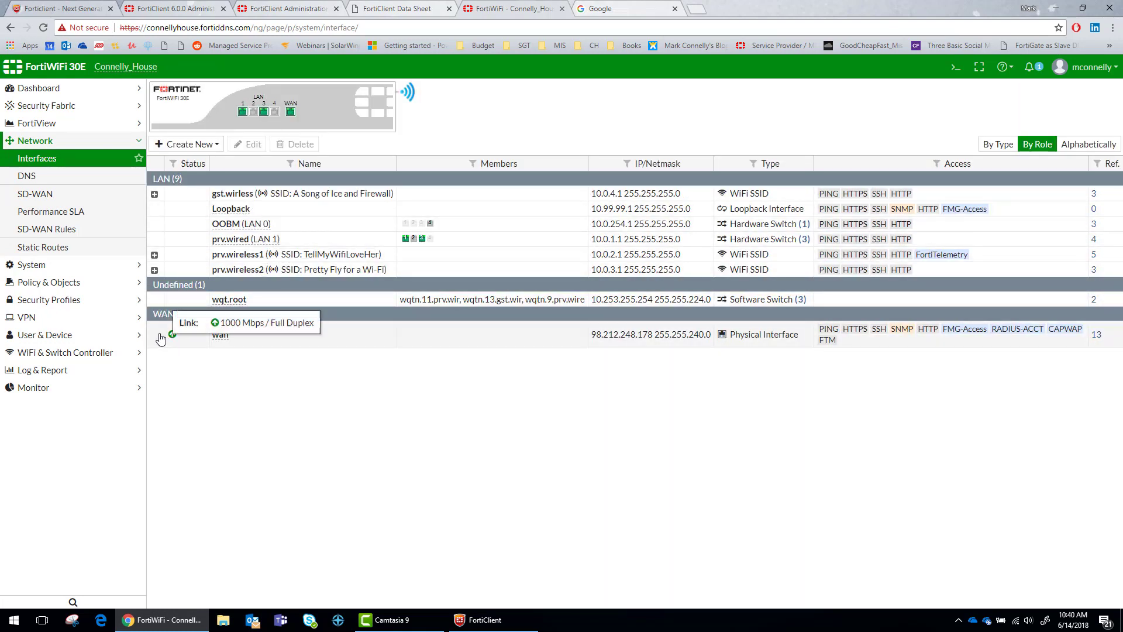
left_click(154, 270)
left_click(154, 269)
left_click(155, 254)
left_click(154, 254)
left_click(154, 194)
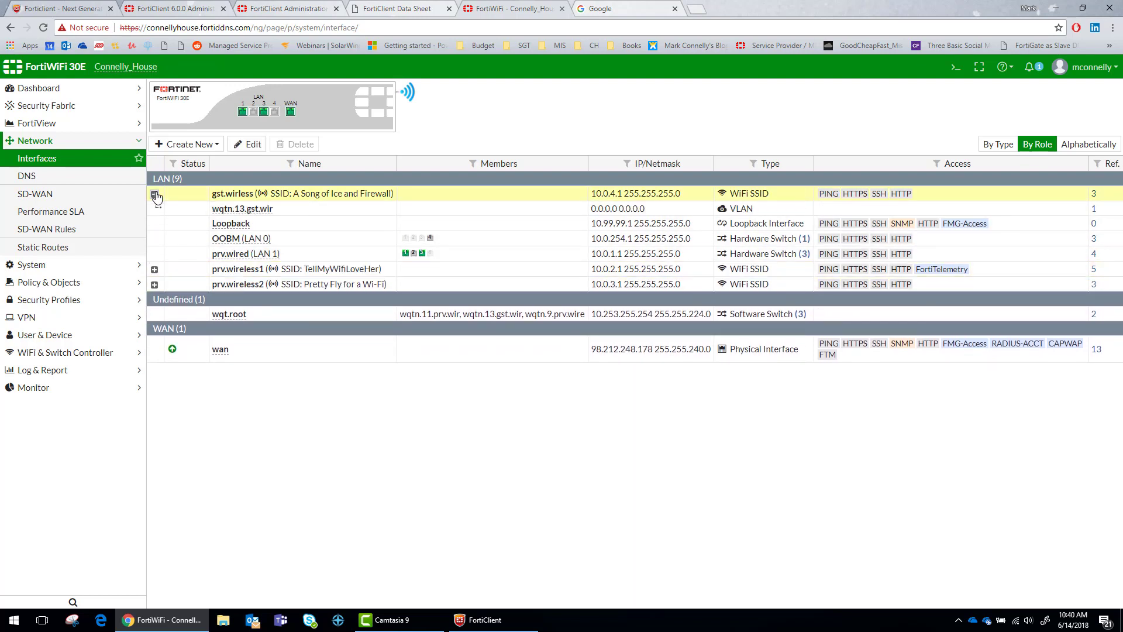
left_click(154, 194)
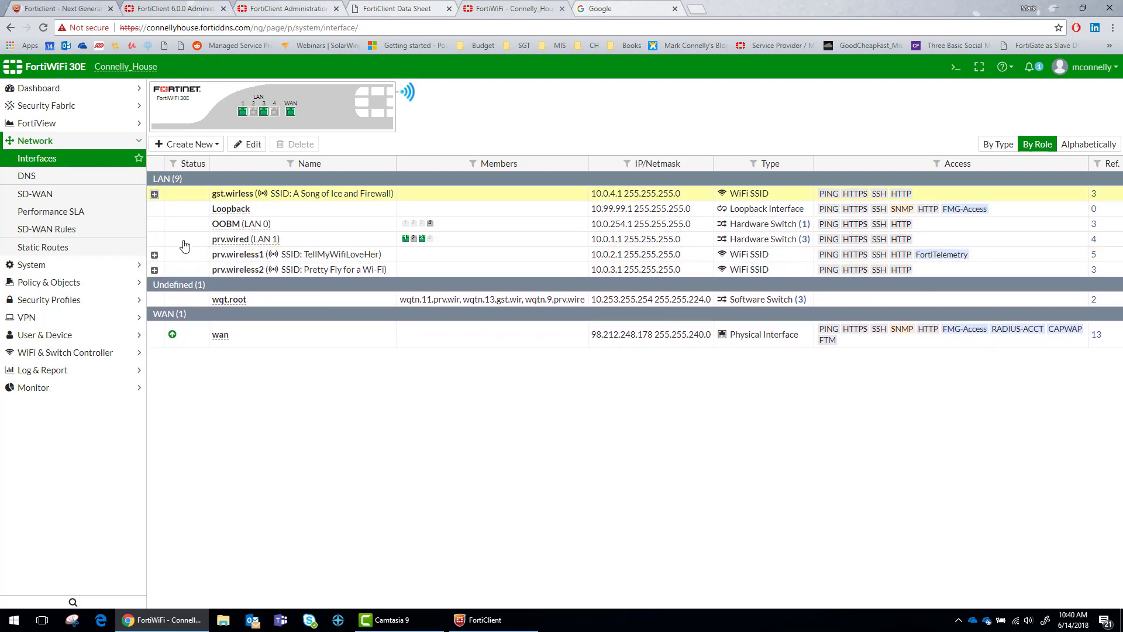
Select wan and switch the list from By Type to alphabetical without groups
left_click(170, 334)
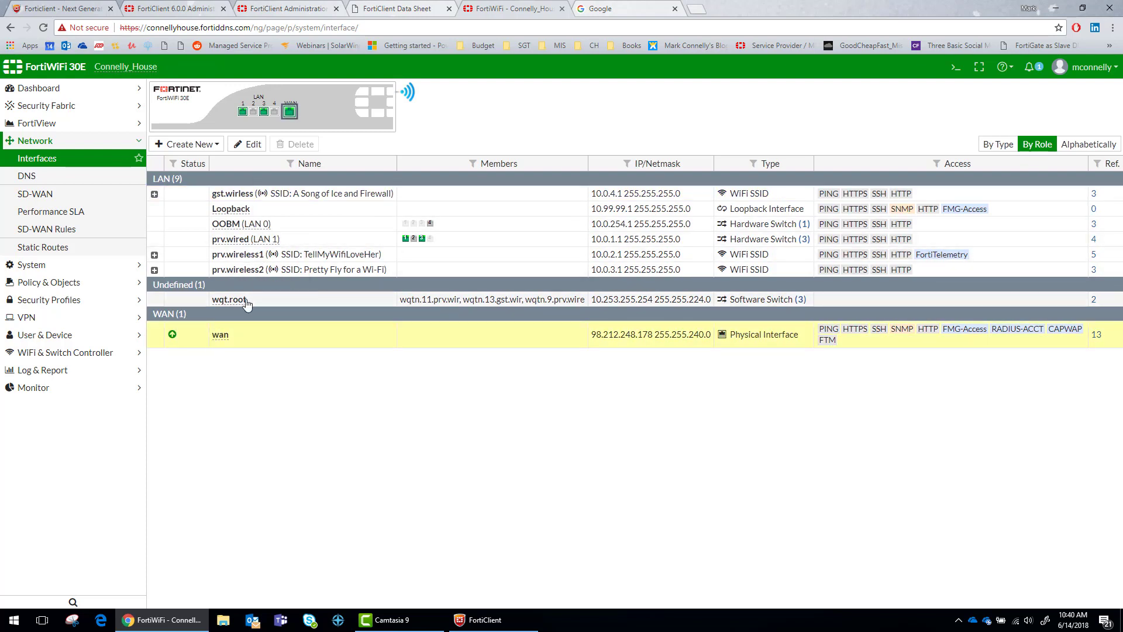
left_click(1001, 144)
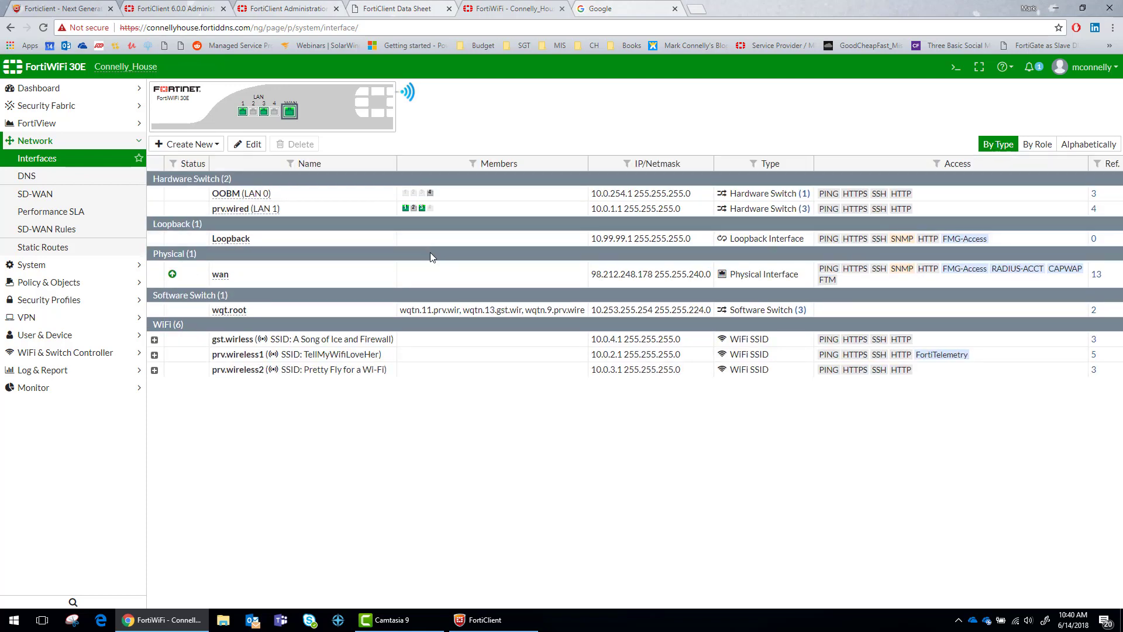
left_click(1083, 146)
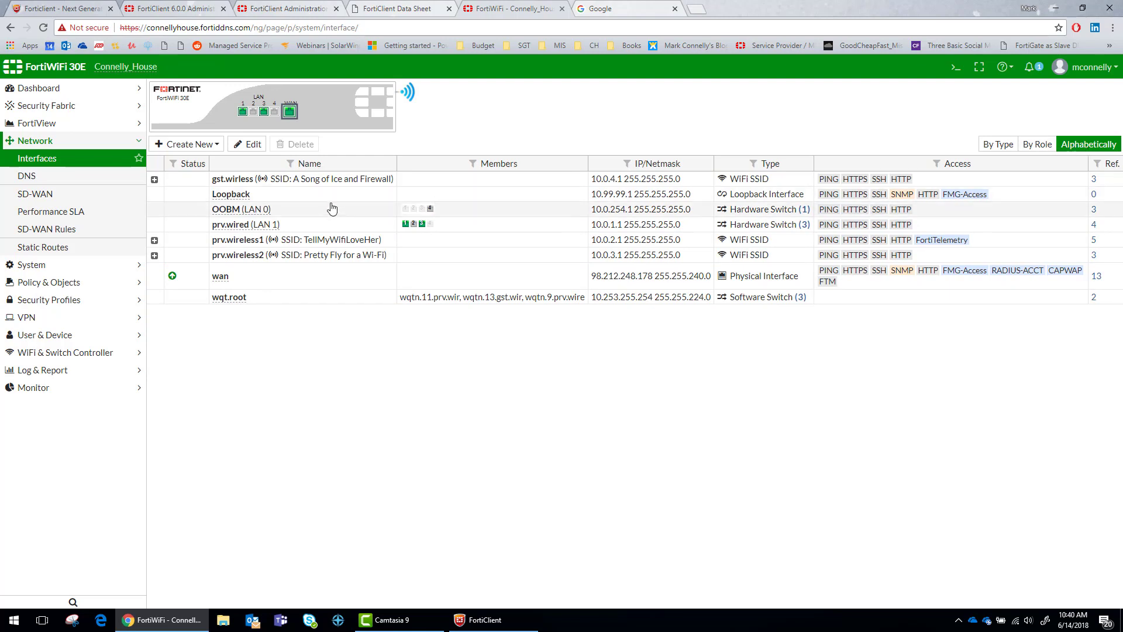
Review FortiClient's vulnerability scan, web filter and malware protection status pages
left_click(490, 621)
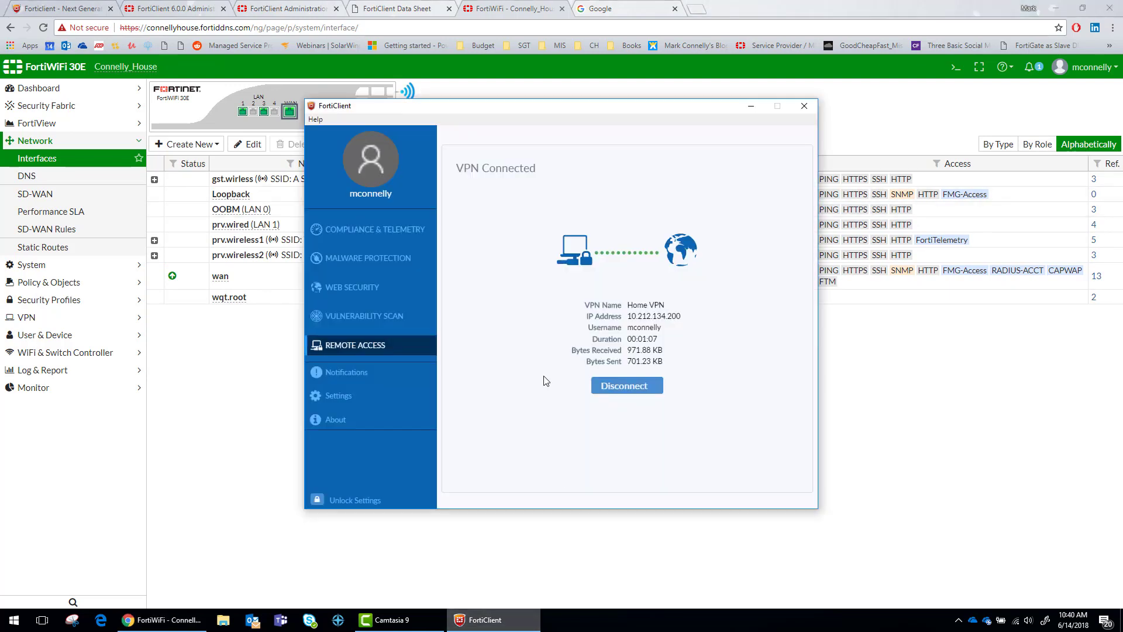
left_click(395, 317)
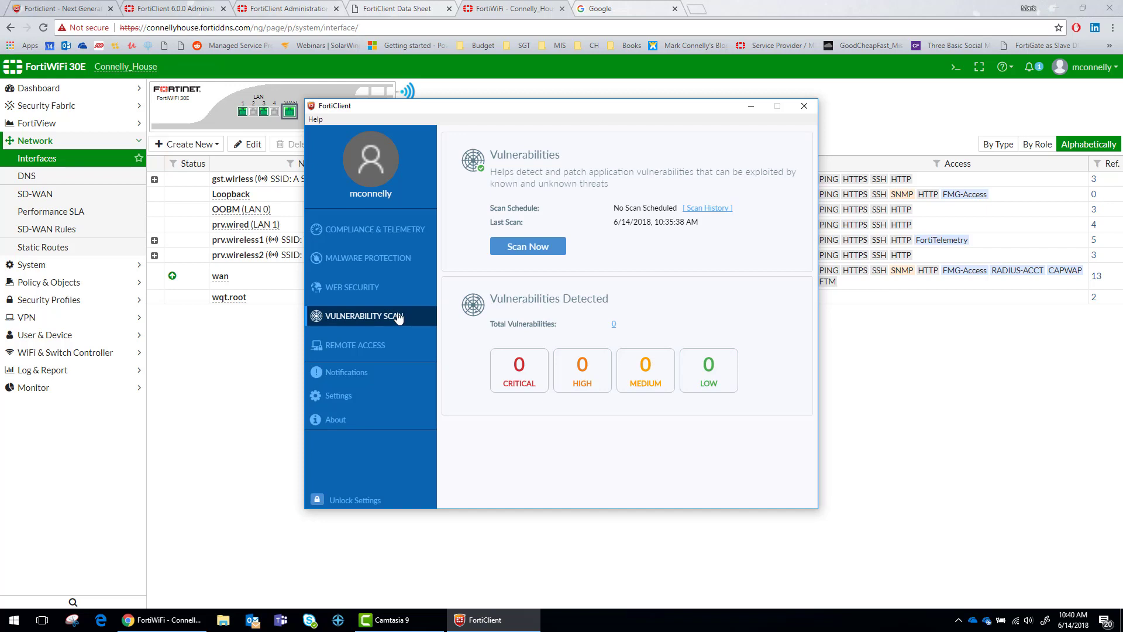
left_click(374, 289)
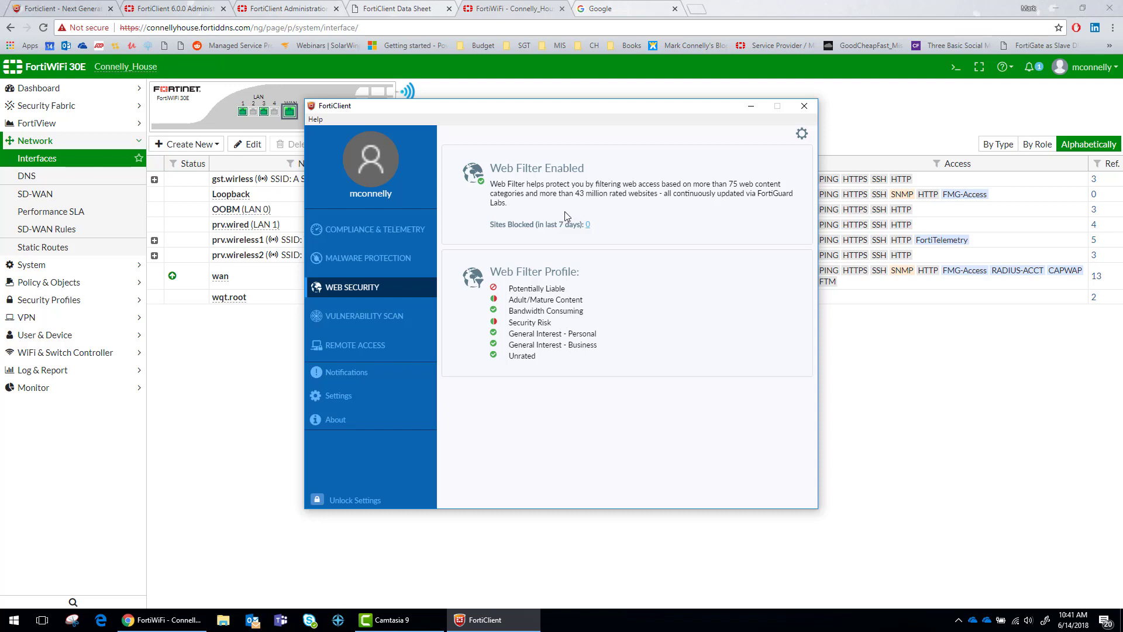
left_click(357, 261)
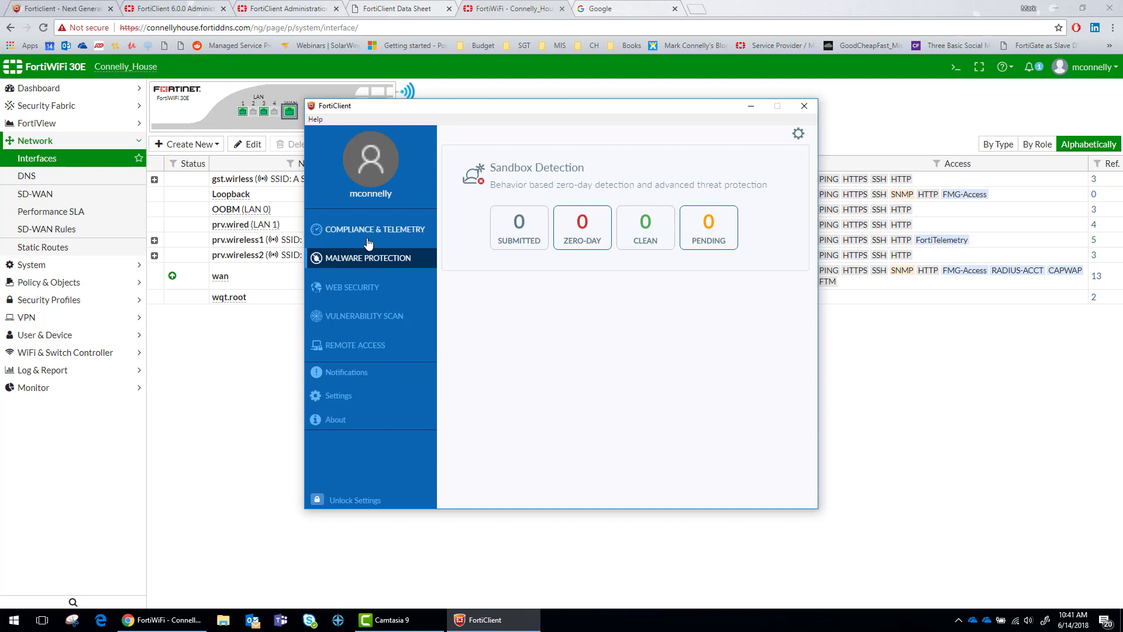
Enter the FortiGate host name under Compliance & Telemetry, connect, then return to the interfaces list
left_click(368, 239)
left_click(608, 203)
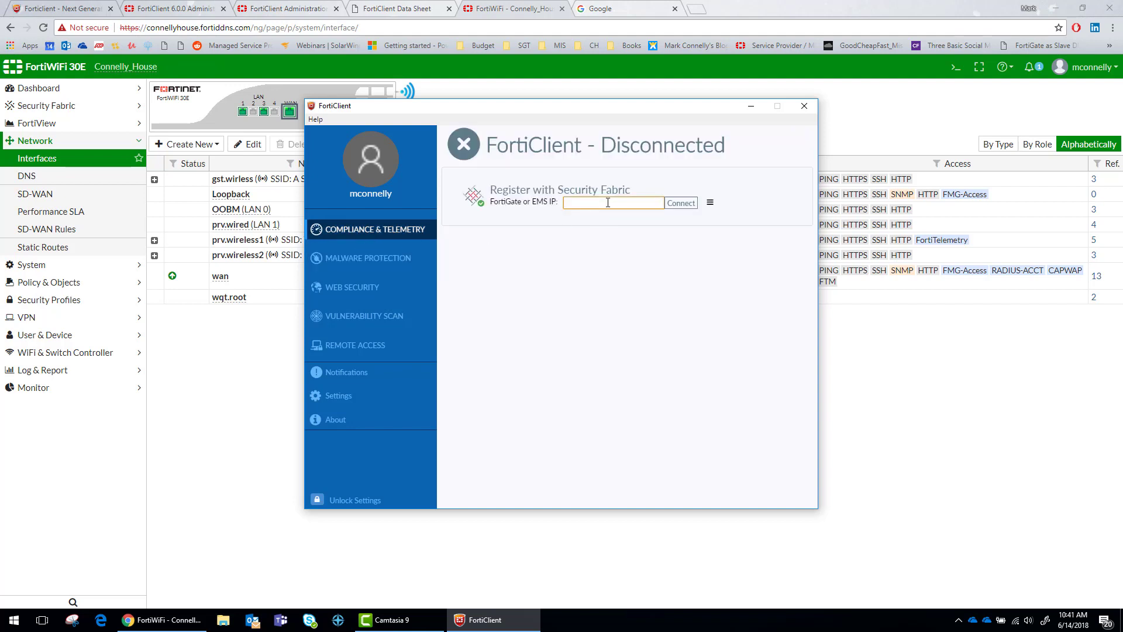
type("connellyhouse.fortiddns.com")
left_click(676, 206)
left_click(227, 284)
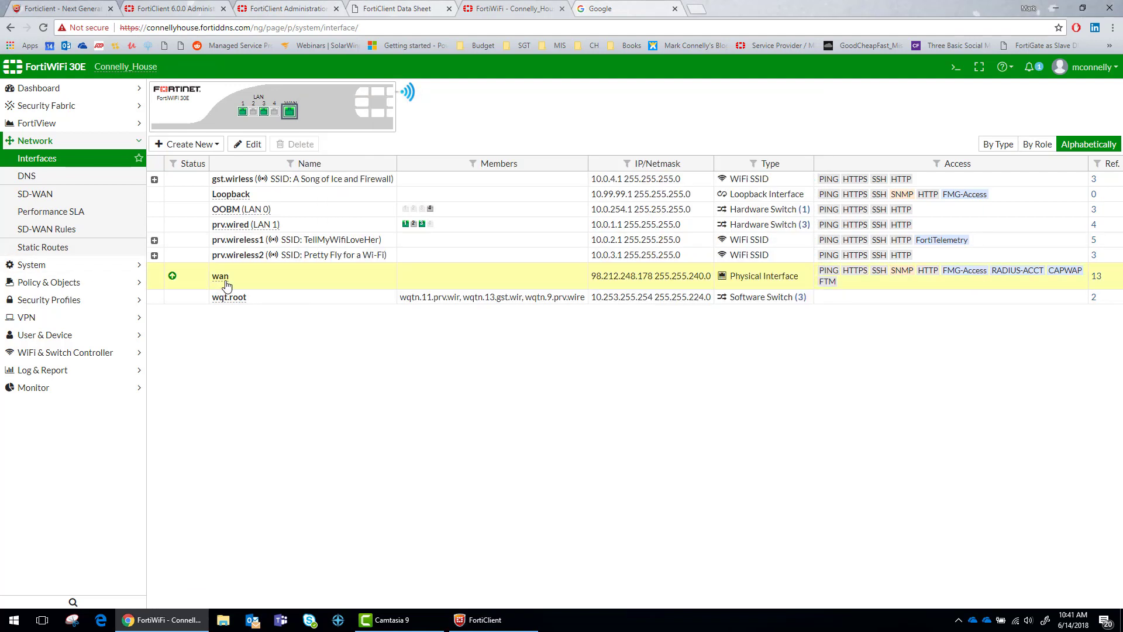
On wan, untick RADIUS Accounting and CAPWAP, keep FortiTelemetry allowed, and save
double_click(326, 273)
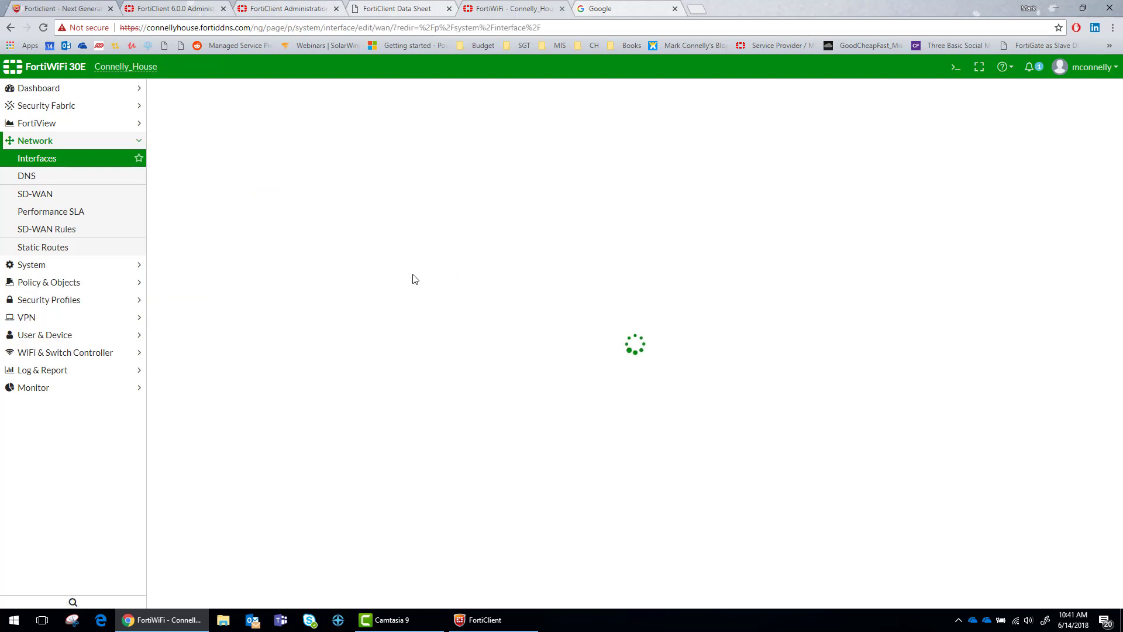
scroll(354, 413, "down", 3)
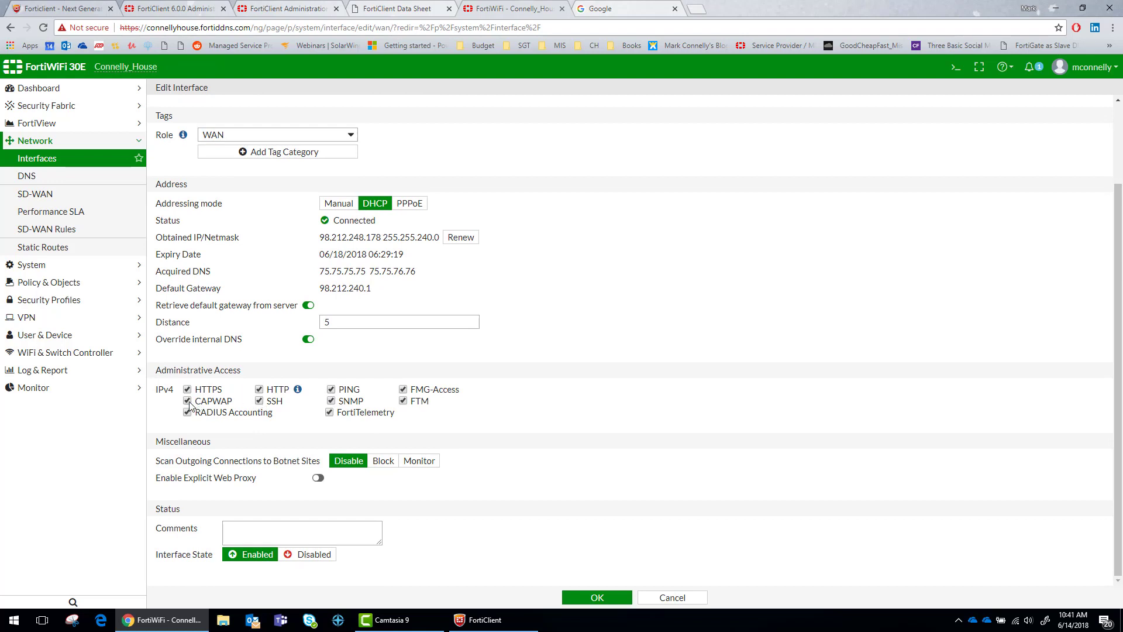
left_click(187, 413)
left_click(187, 401)
left_click(595, 598)
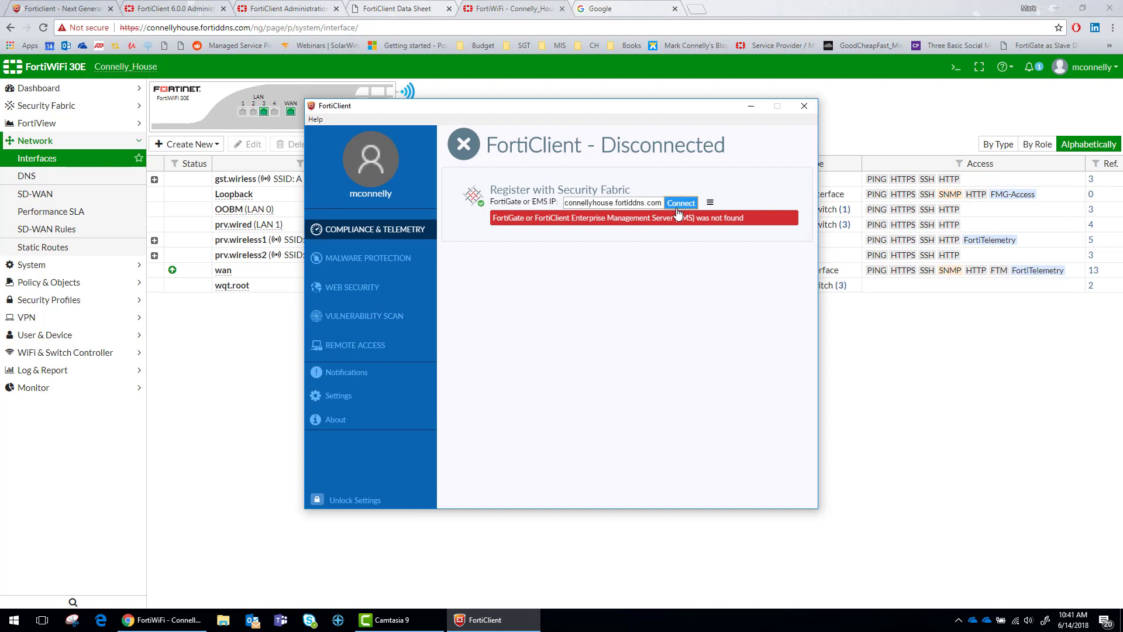
Retry Security Fabric registration using the FortiGate host name
left_click(713, 204)
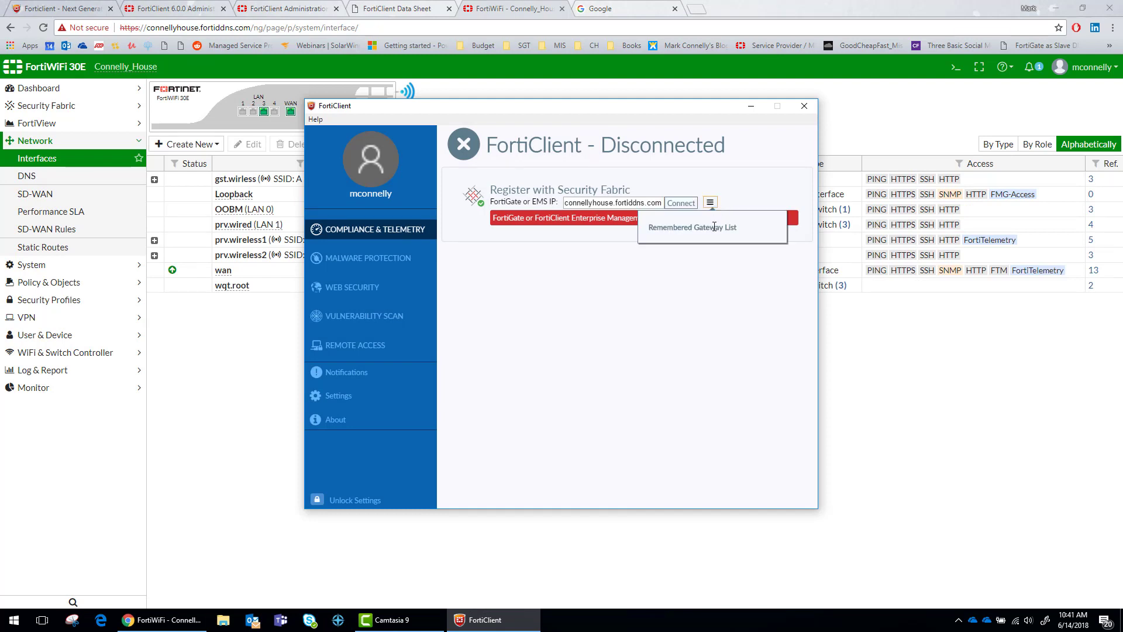
left_click(629, 202)
type("a")
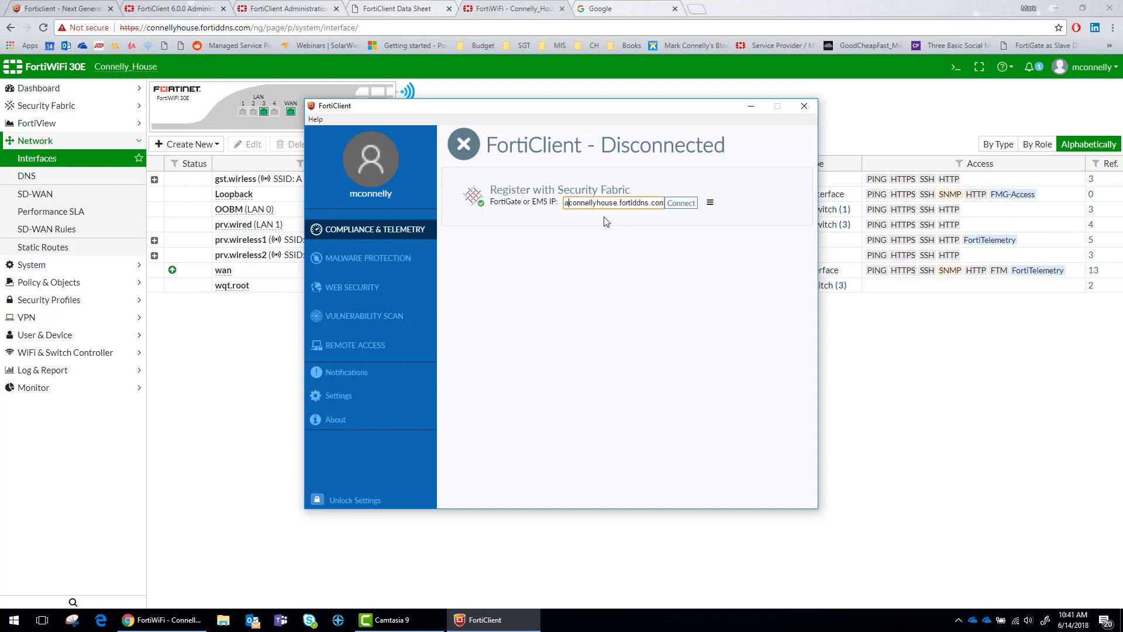
key("BackSpace")
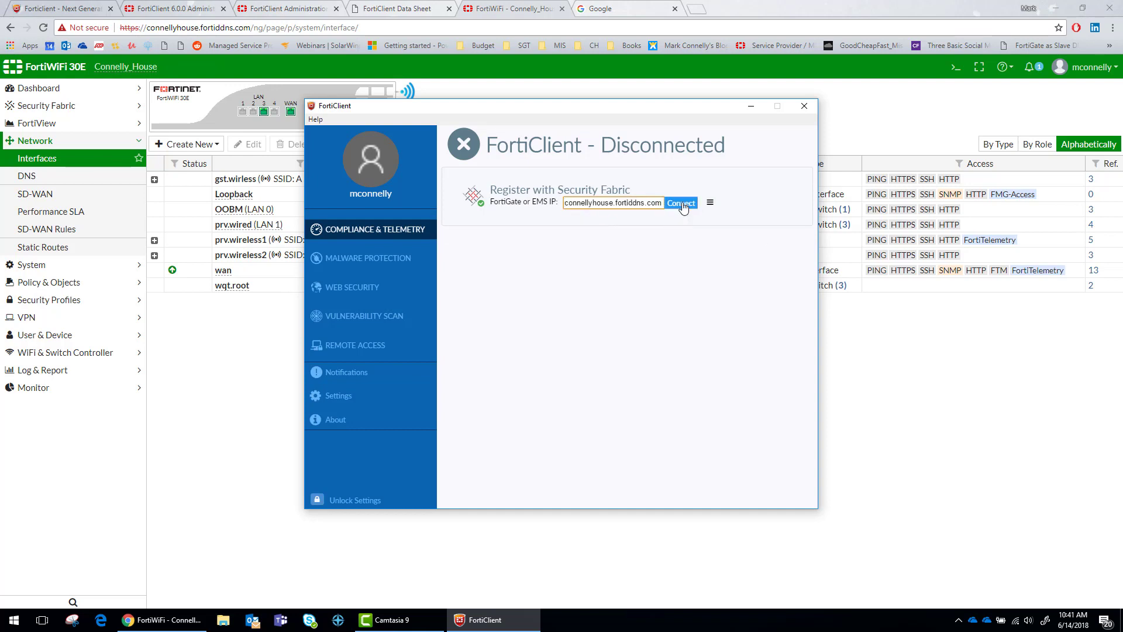
left_click(682, 204)
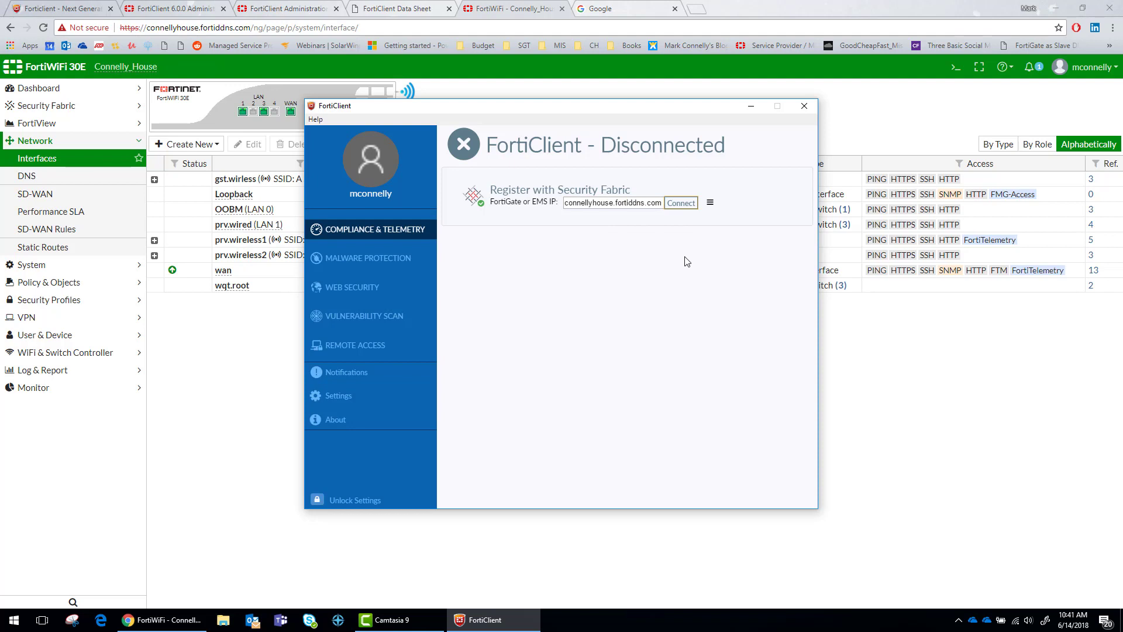
left_click(683, 205)
left_click(396, 258)
left_click(399, 236)
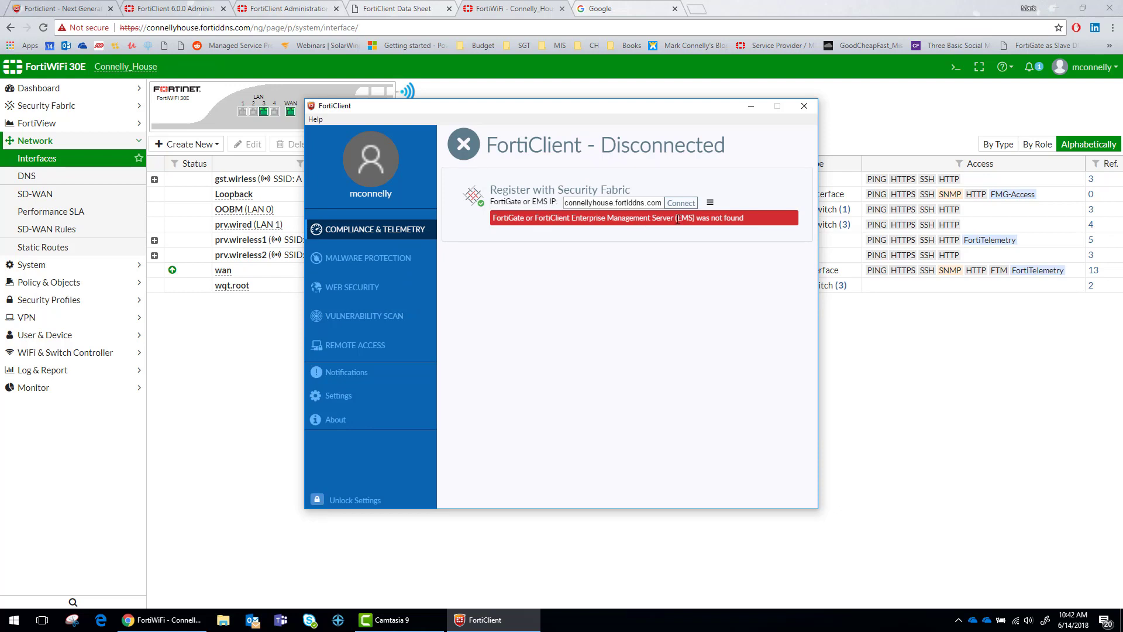
left_click_drag(663, 203, 585, 211)
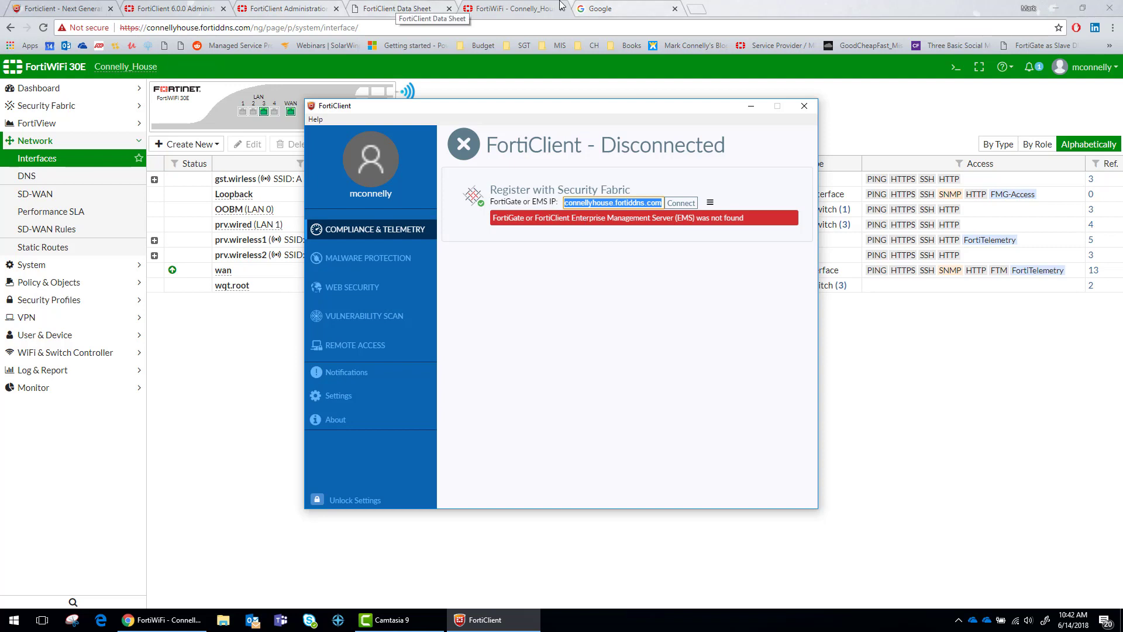
left_click(489, 7)
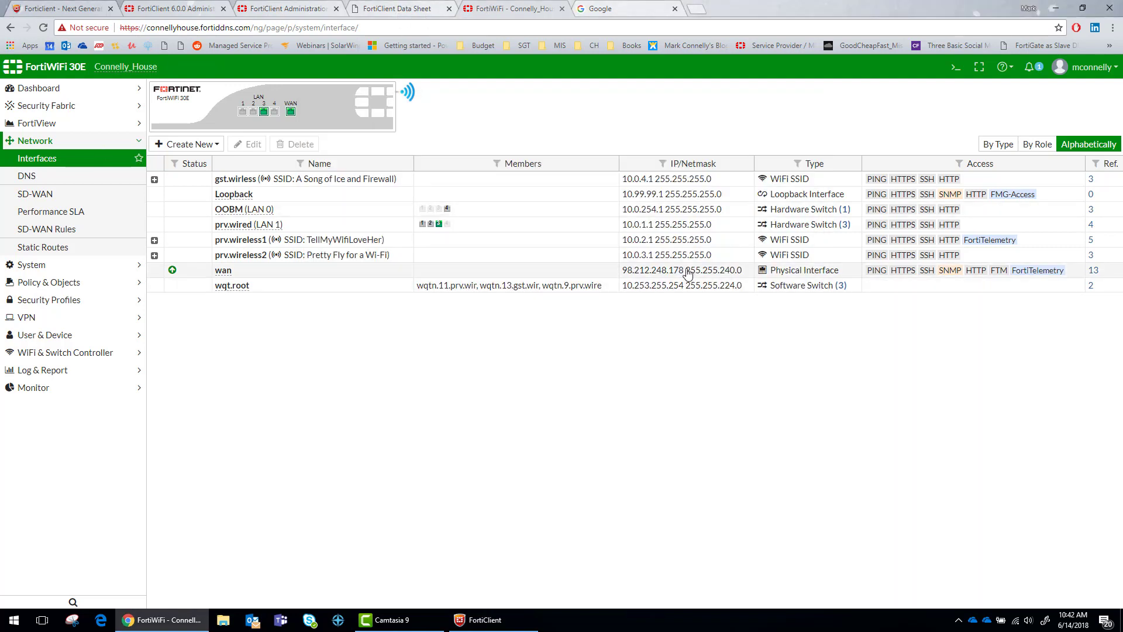
left_click_drag(683, 270, 625, 276)
key("ctrl+c")
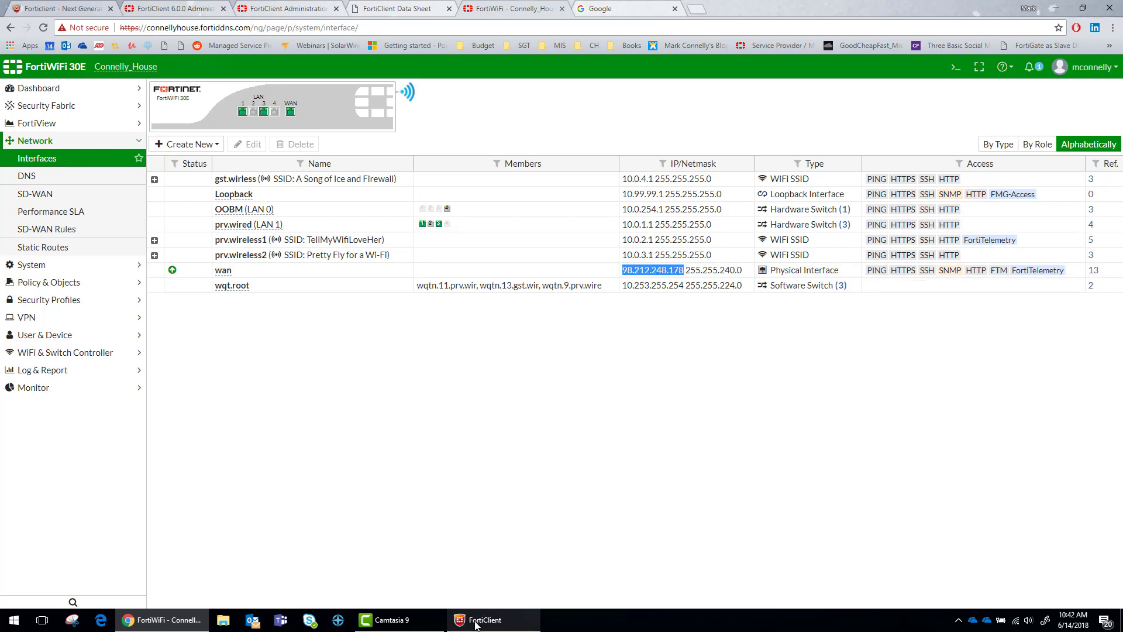
Paste 98.212.248.178 as the gateway, register, and cancel the telemetry connection prompt
left_click(468, 619)
key("ctrl+v")
left_click(682, 203)
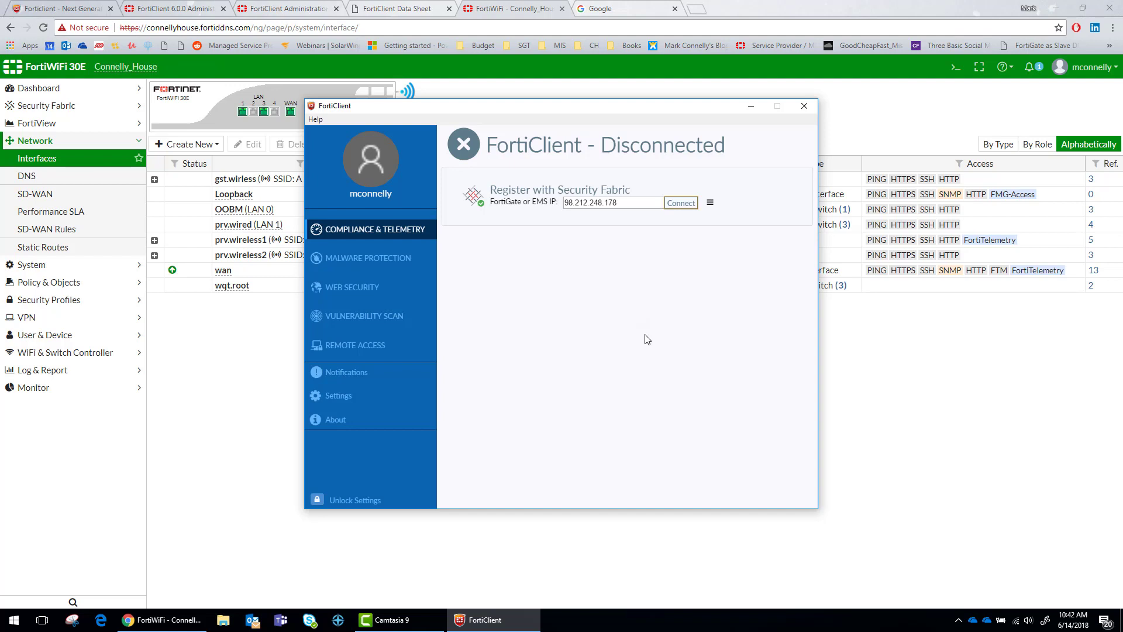
left_click(367, 258)
left_click(370, 237)
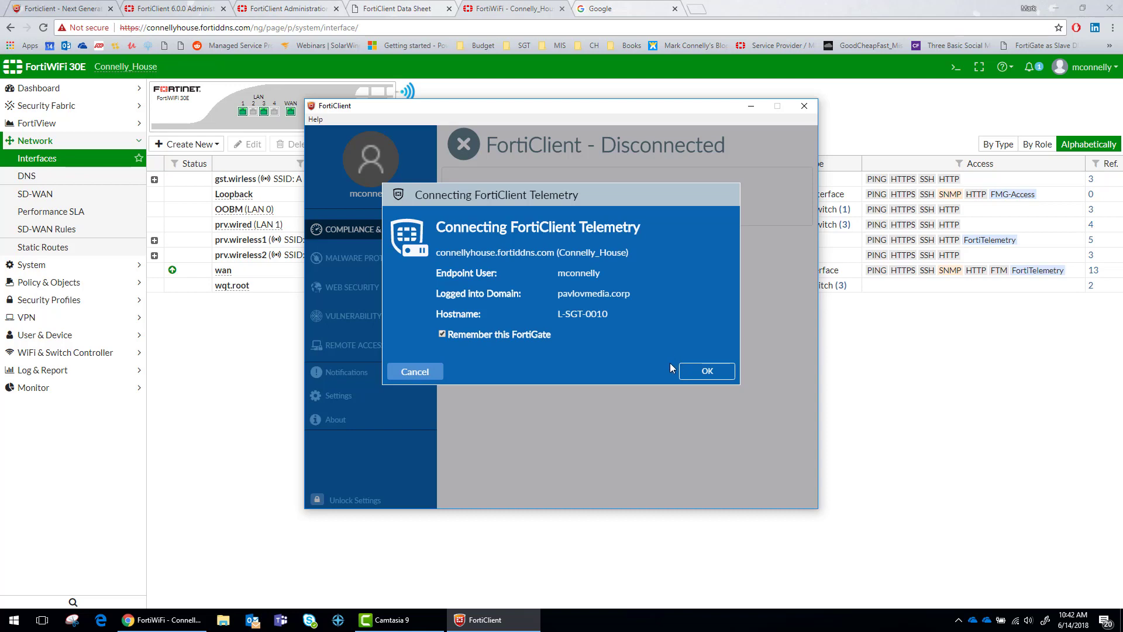
left_click(707, 371)
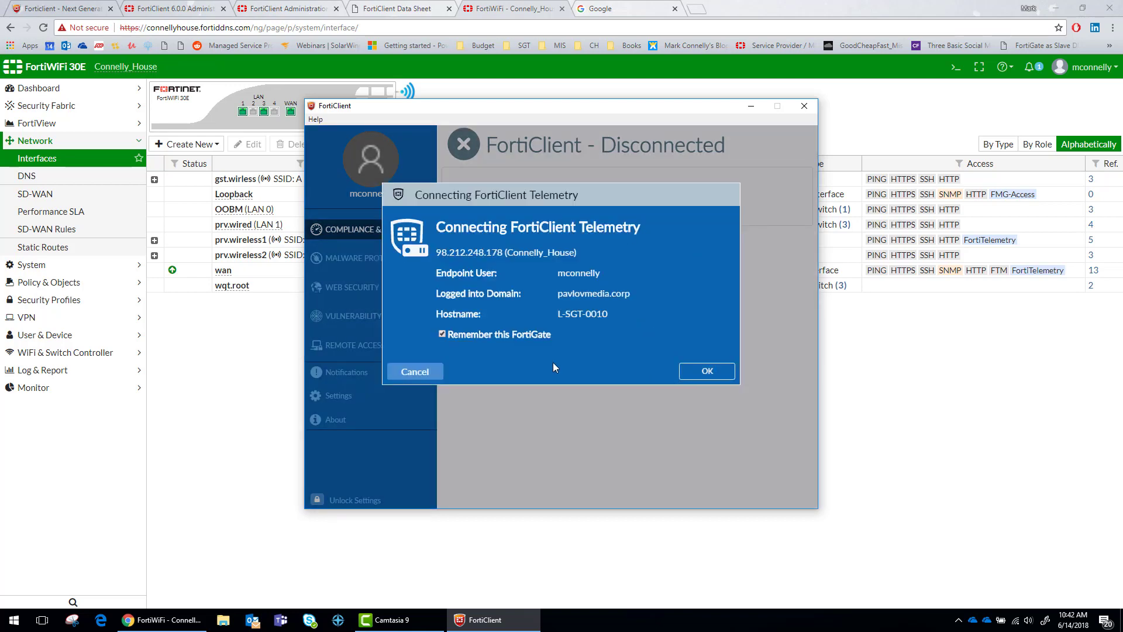
left_click(415, 372)
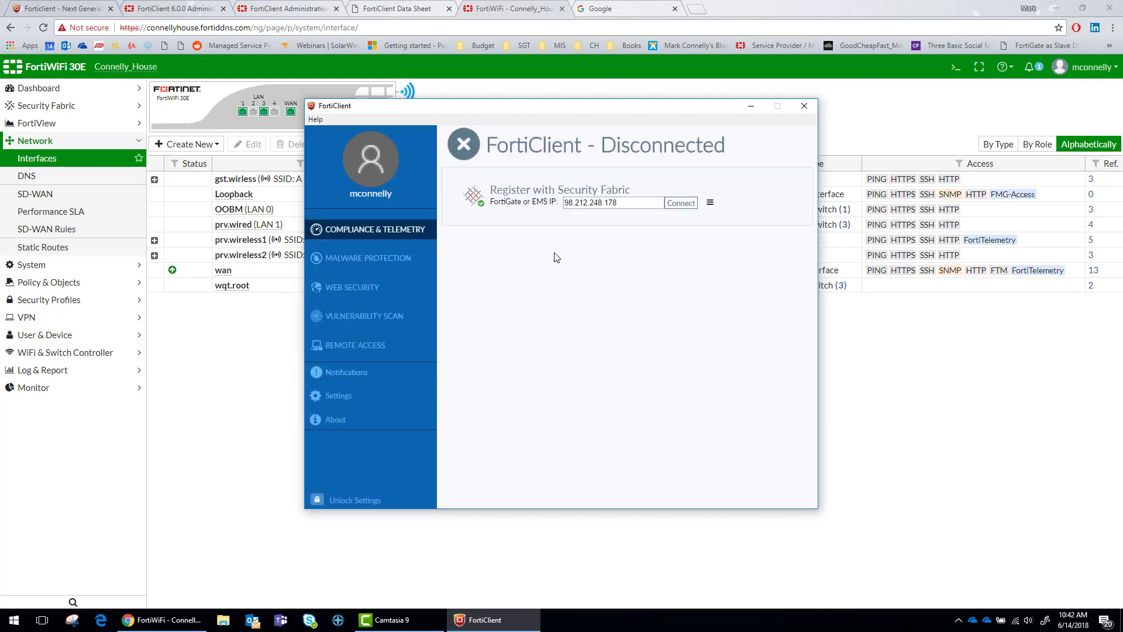
Browse FortiClient's Malware Protection, Notifications, Settings and About pages
left_click(369, 258)
left_click(389, 231)
left_click(387, 263)
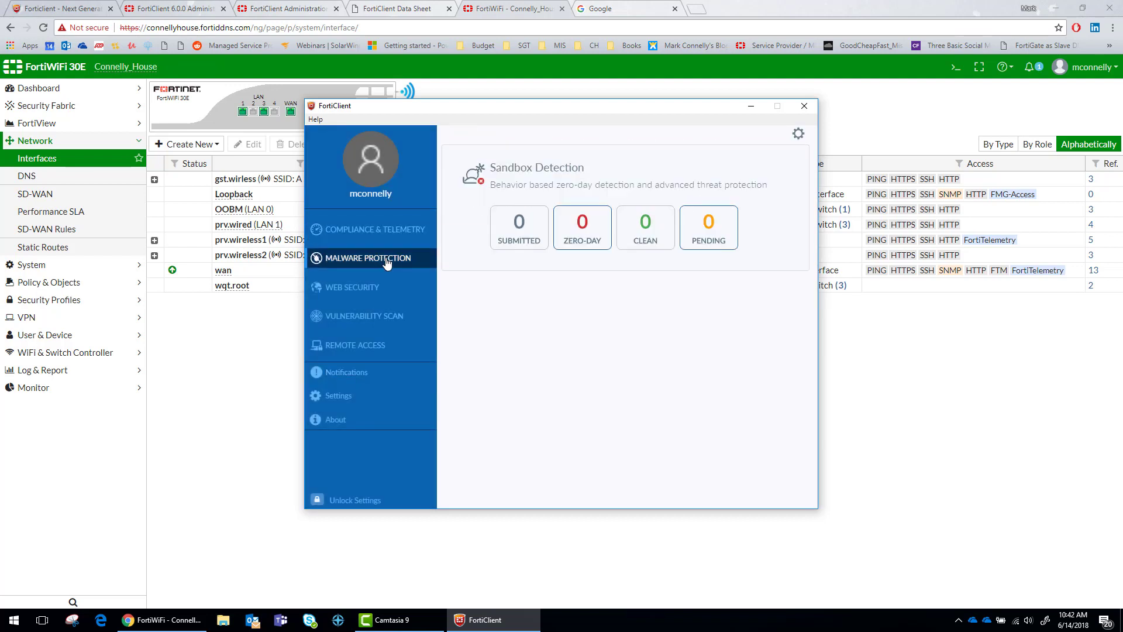
left_click(348, 373)
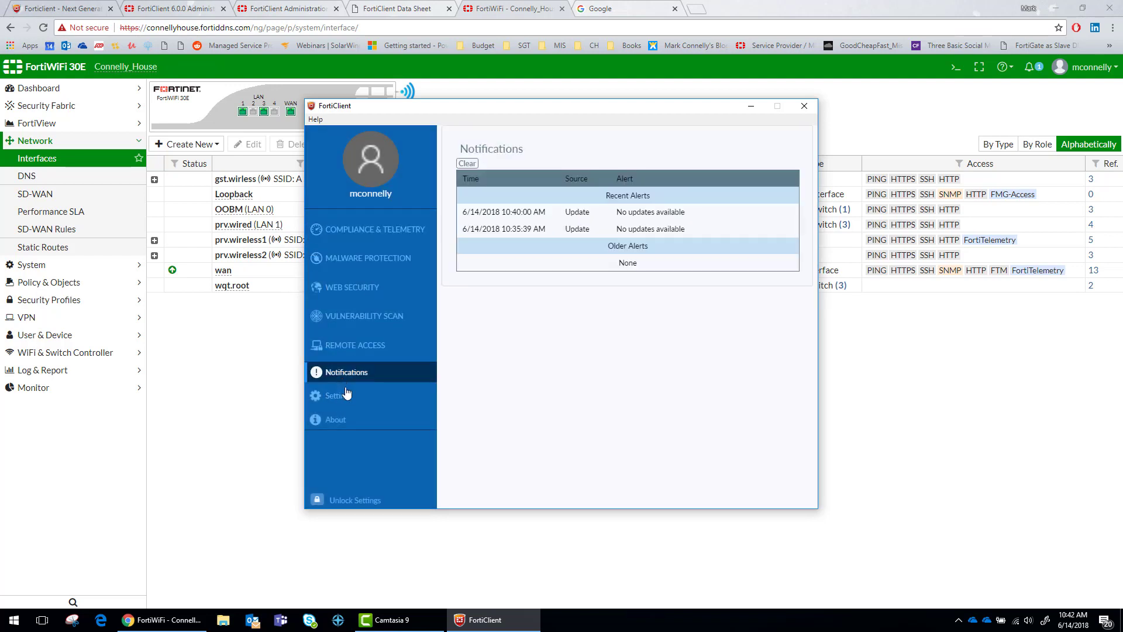
left_click(355, 398)
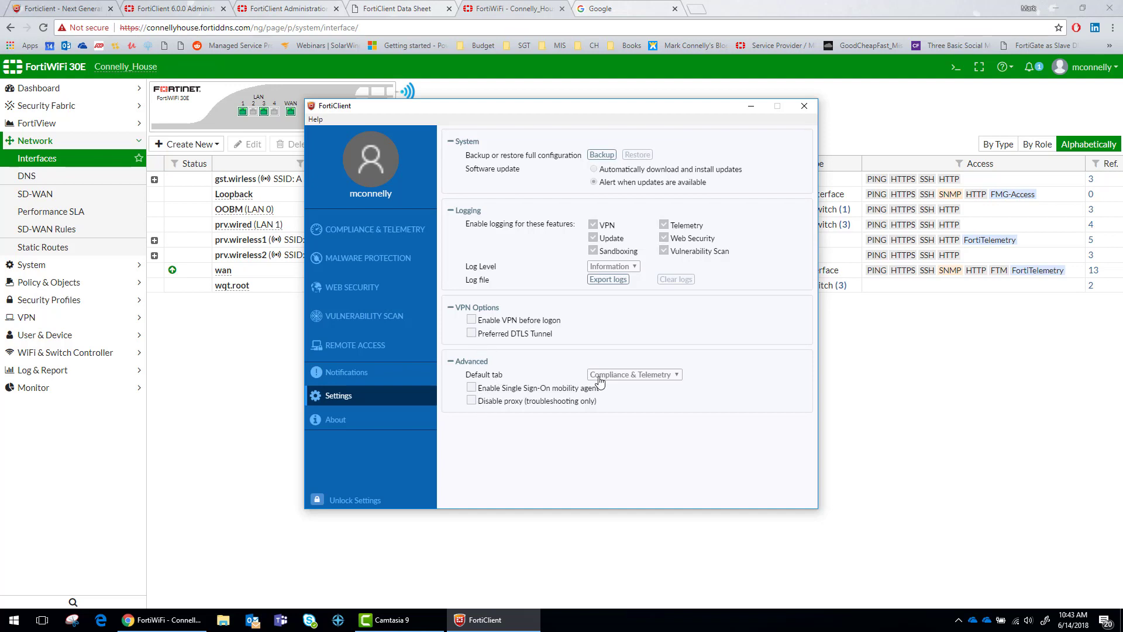
left_click(347, 419)
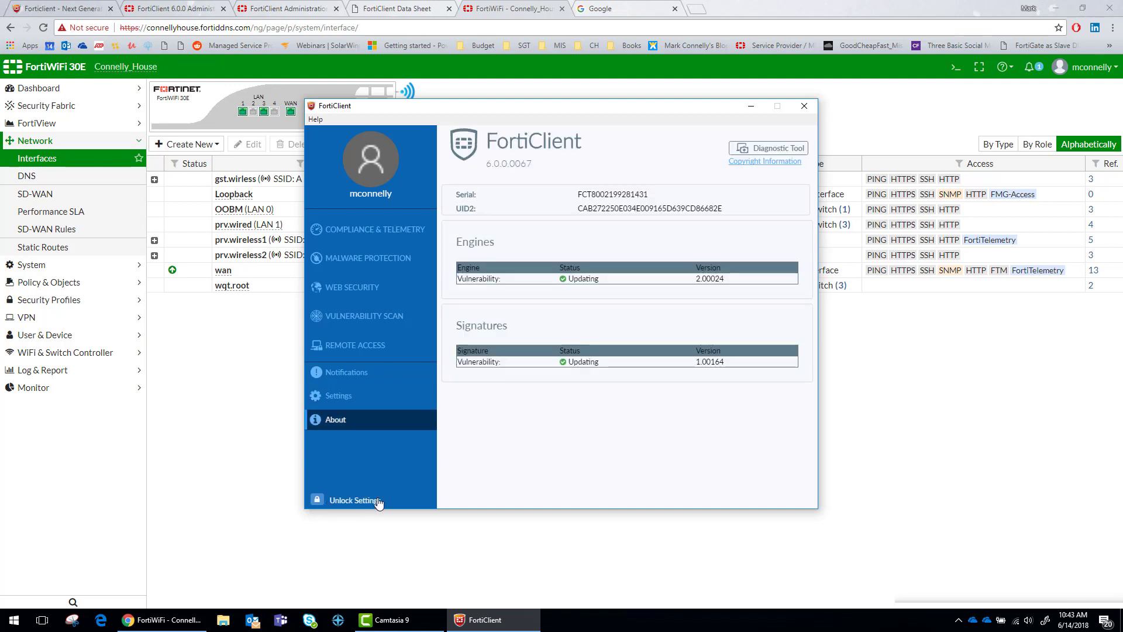
Unlock the settings and keep the log level at Information
left_click(354, 500)
left_click(336, 398)
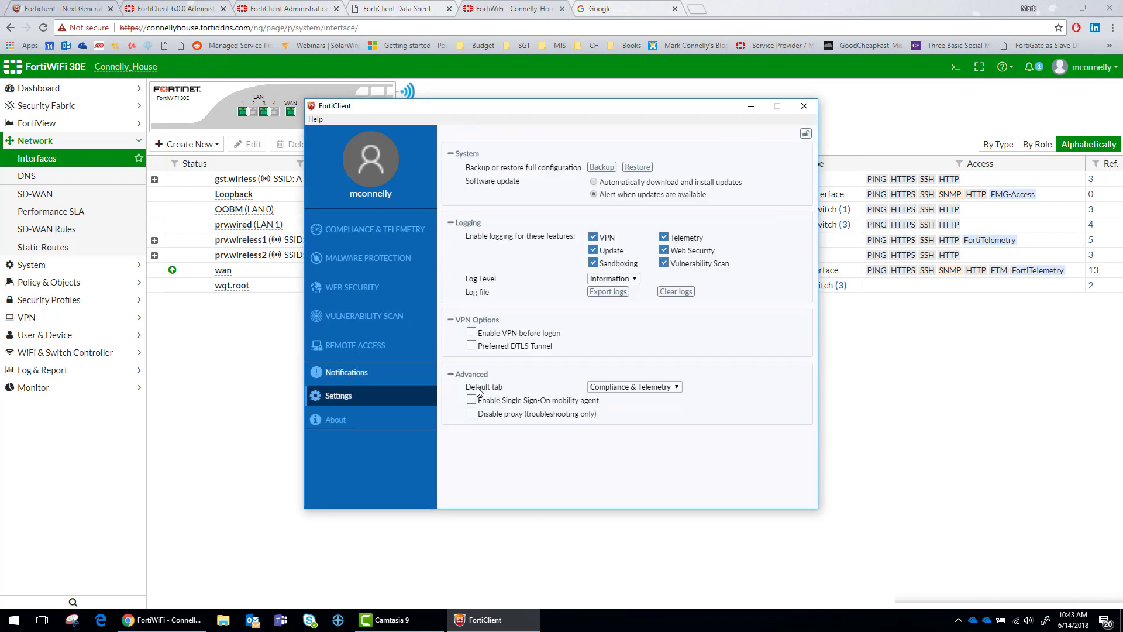
left_click(613, 279)
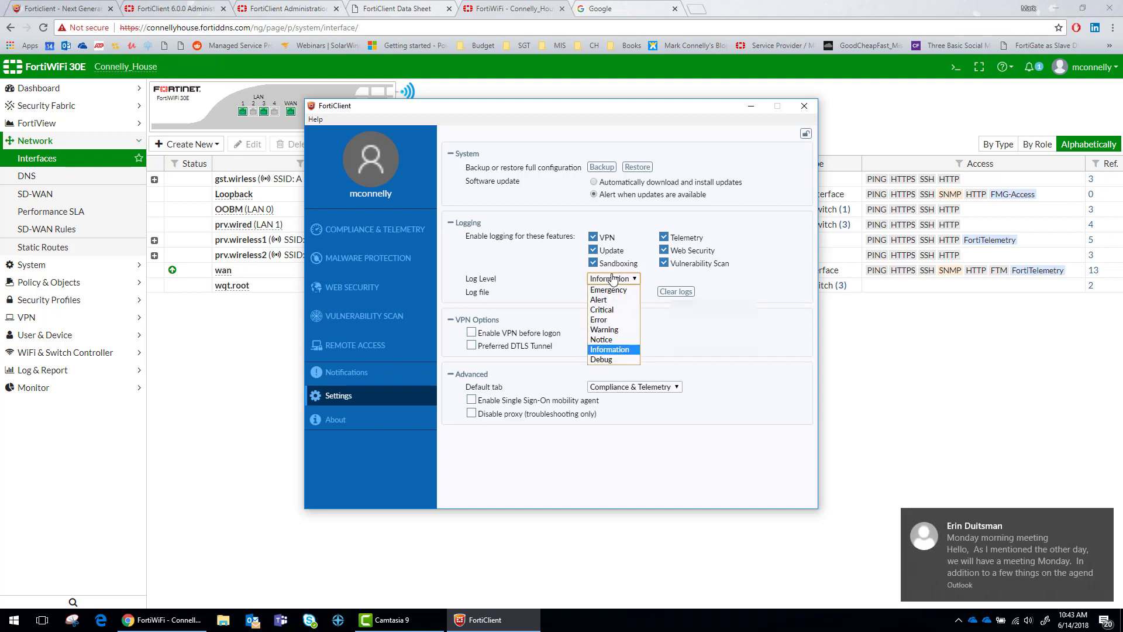
left_click(612, 349)
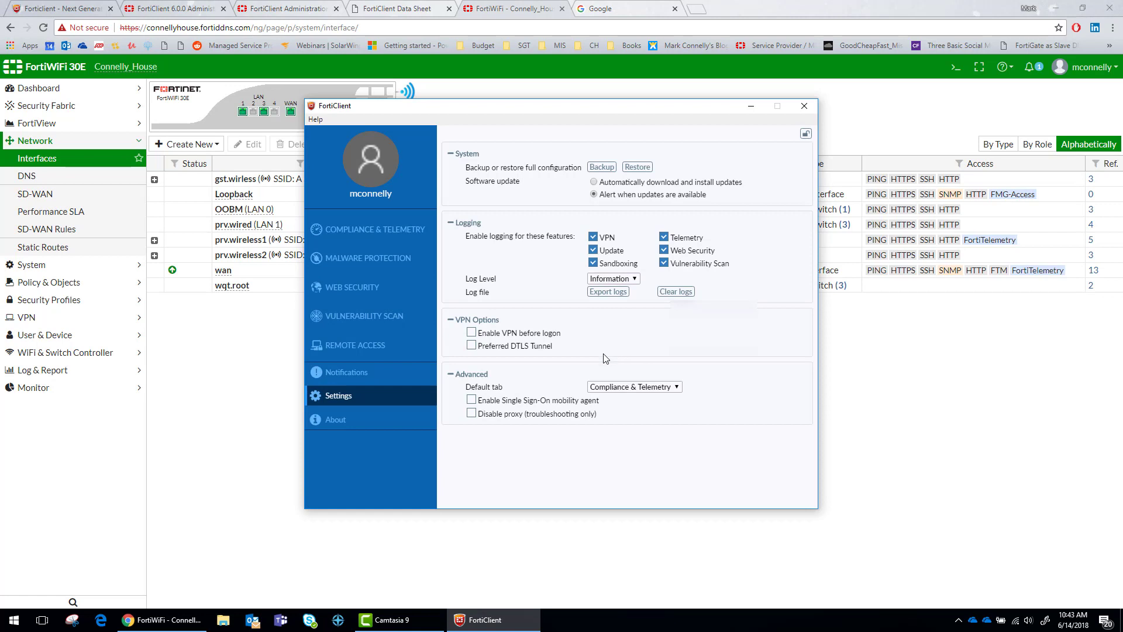
left_click(348, 230)
left_click(353, 256)
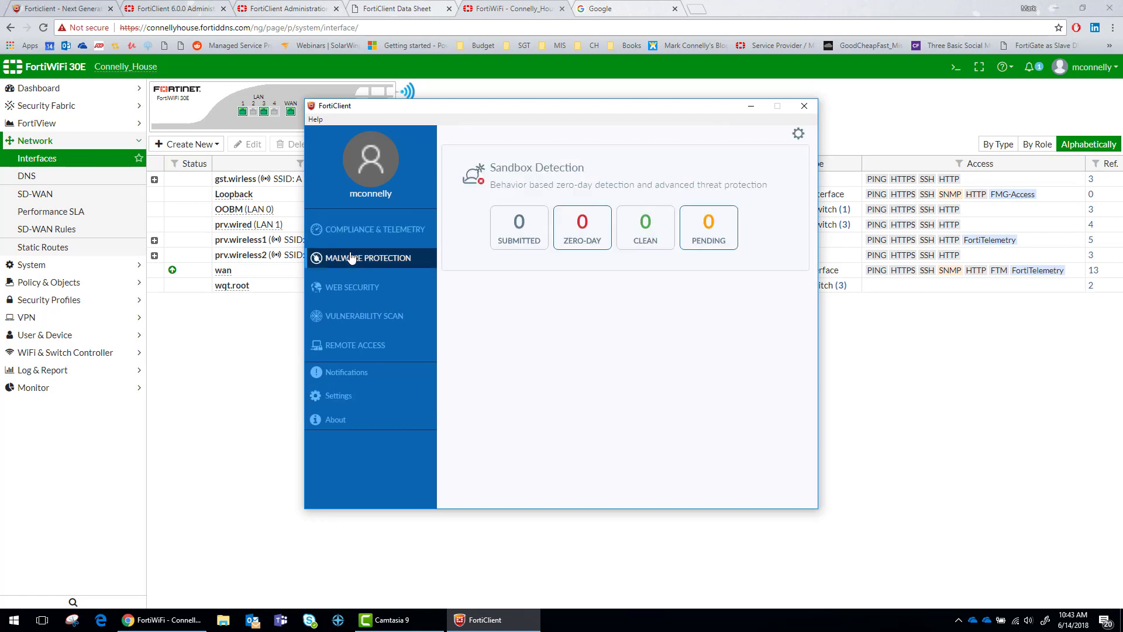
left_click(370, 157)
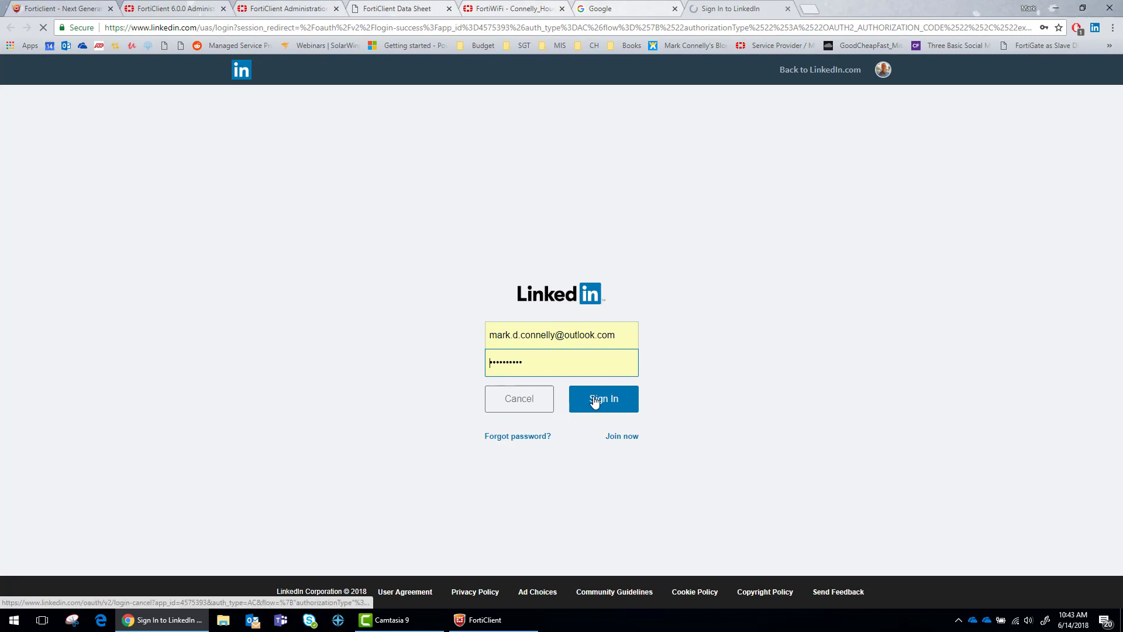
Sign in to LinkedIn so FortiClient can be authorized to read the profile
left_click(593, 402)
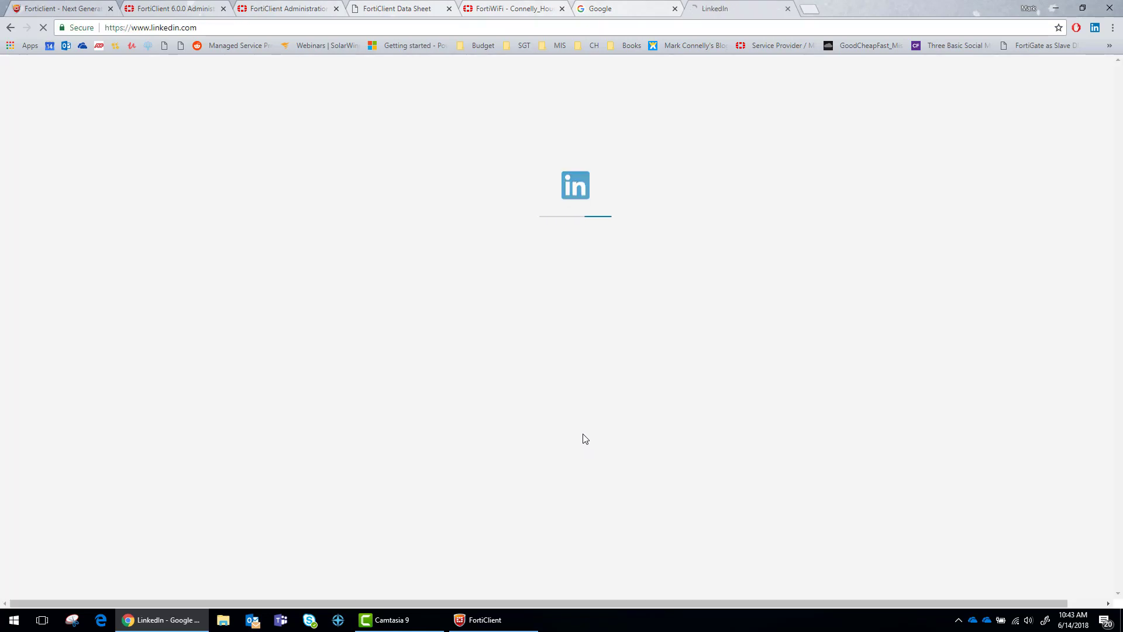
Close the LinkedIn tab and return to FortiClient's user profile, cancelling a webcam photo capture
left_click(788, 9)
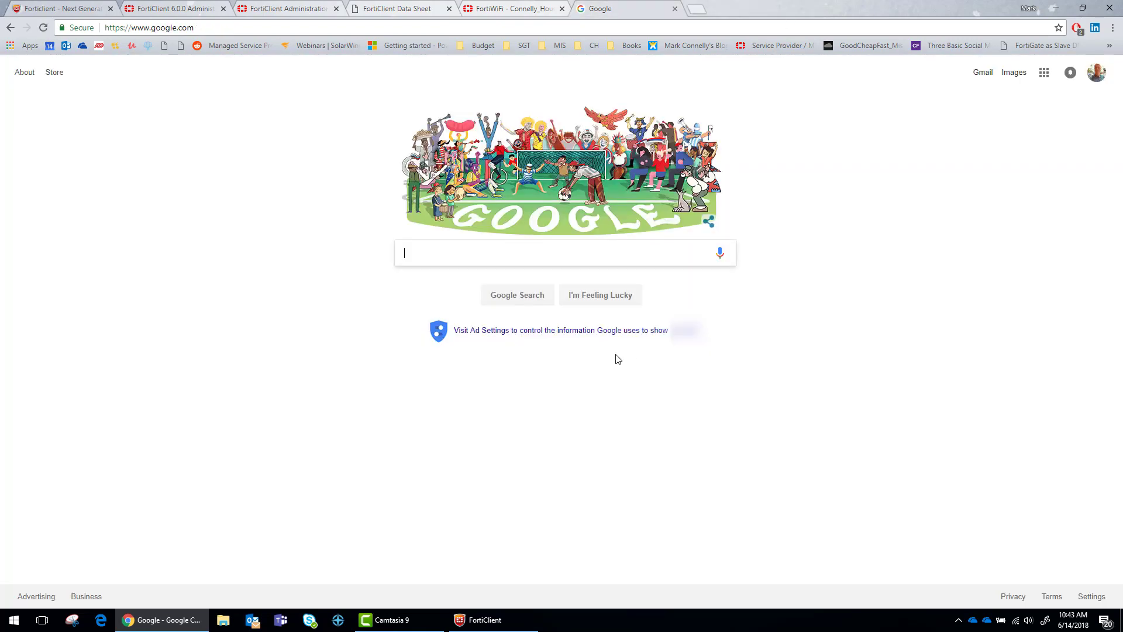
left_click(494, 622)
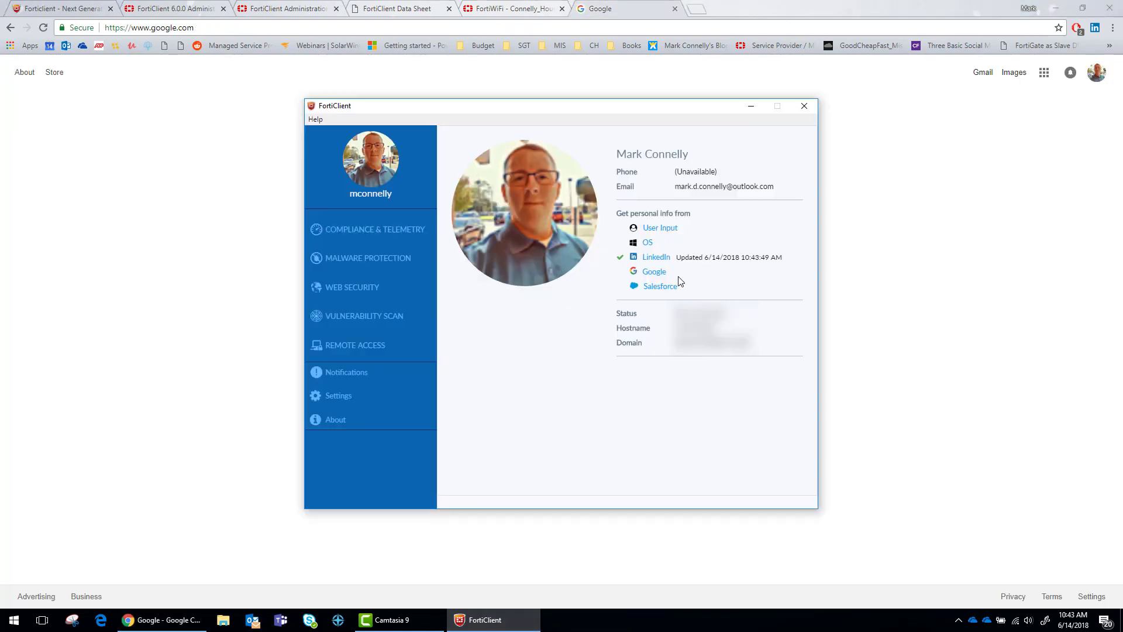
left_click(662, 229)
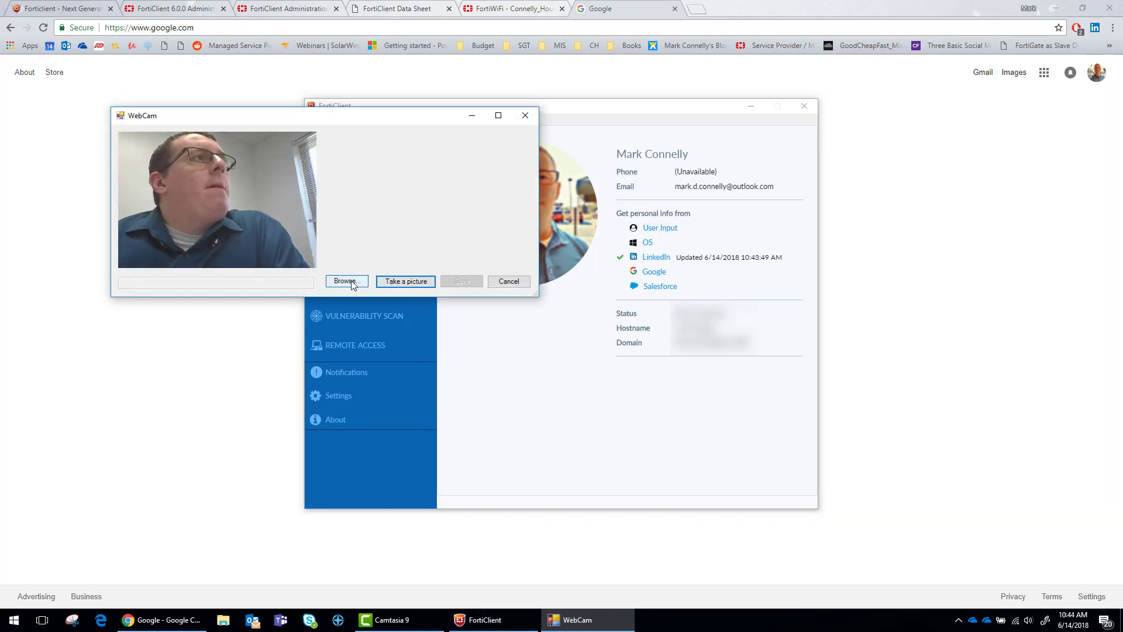
left_click(507, 284)
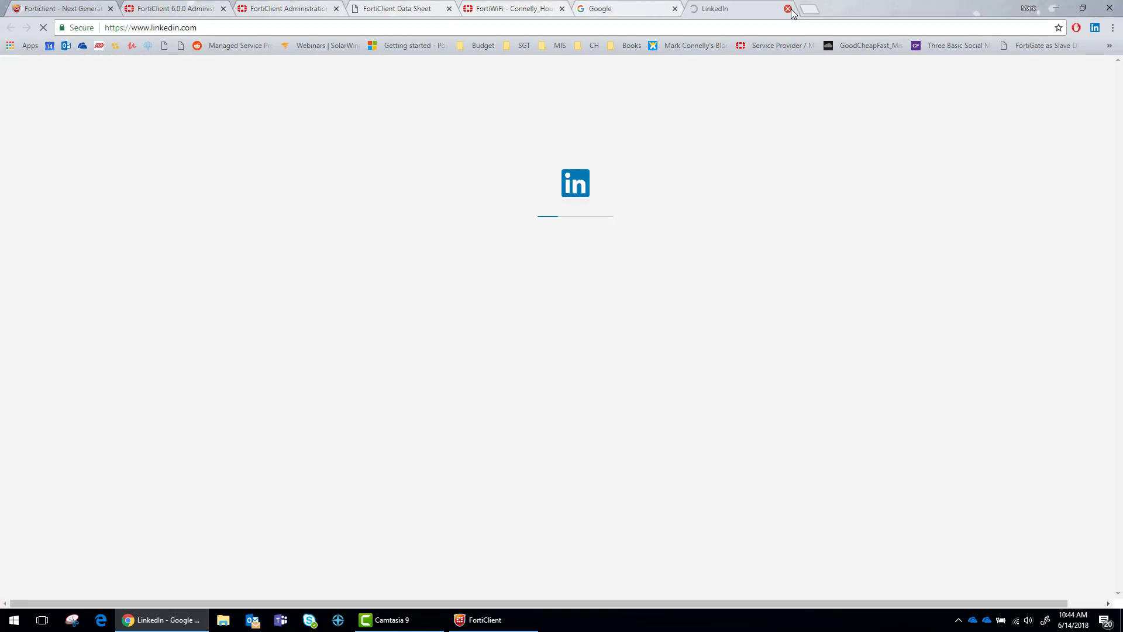
left_click(467, 617)
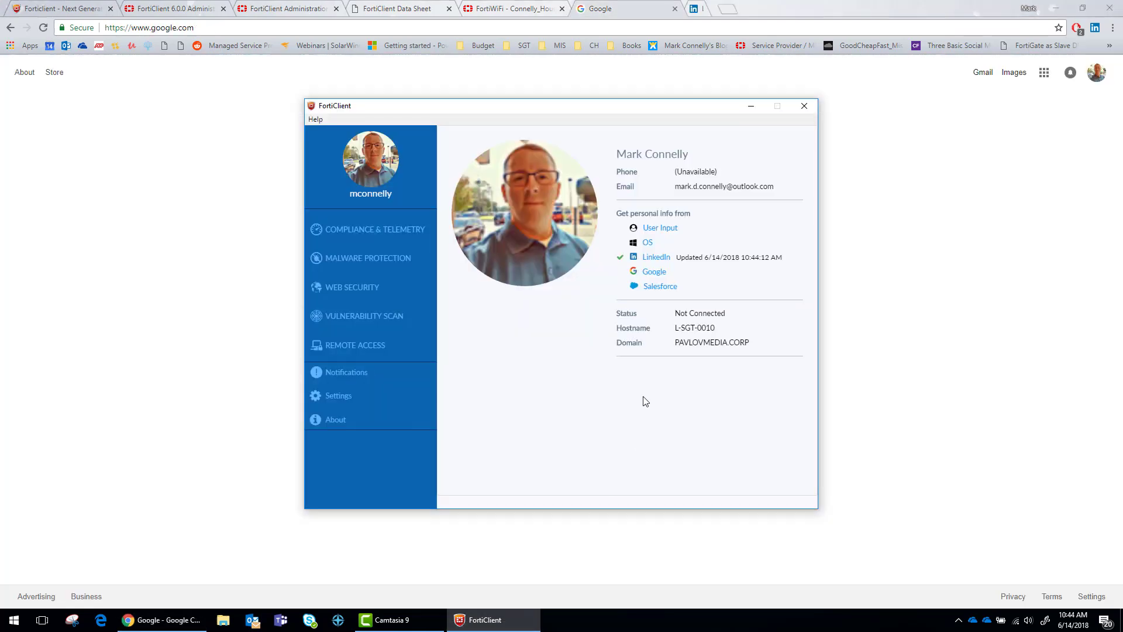
Open the Security Fabric Logical Topology view in the FortiGate web GUI
left_click(375, 230)
left_click(511, 10)
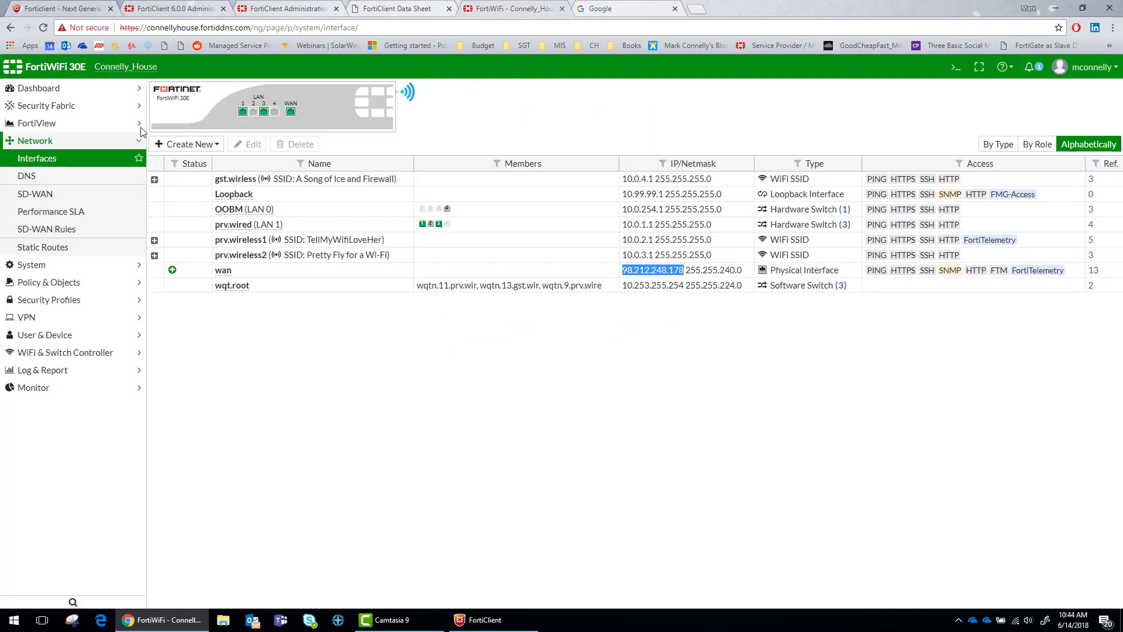
left_click(43, 107)
left_click(27, 123)
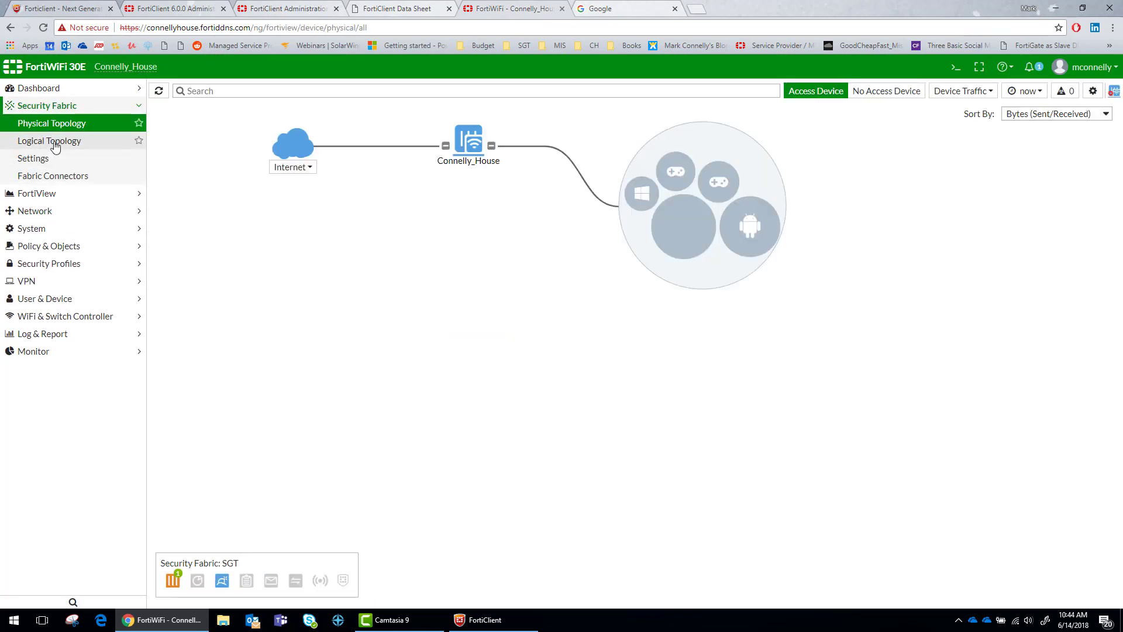
left_click(62, 142)
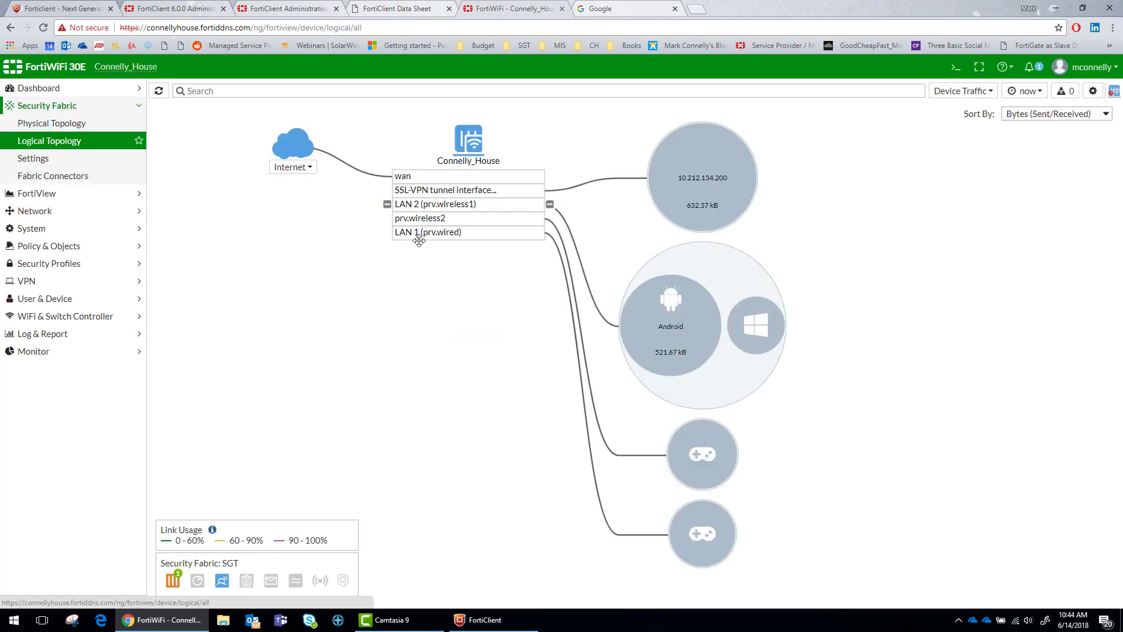
Drill down into traffic from VPN client 10.212.134.200 and refresh the figures
mouse_move(718, 170)
scroll(717, 170, "up", 3)
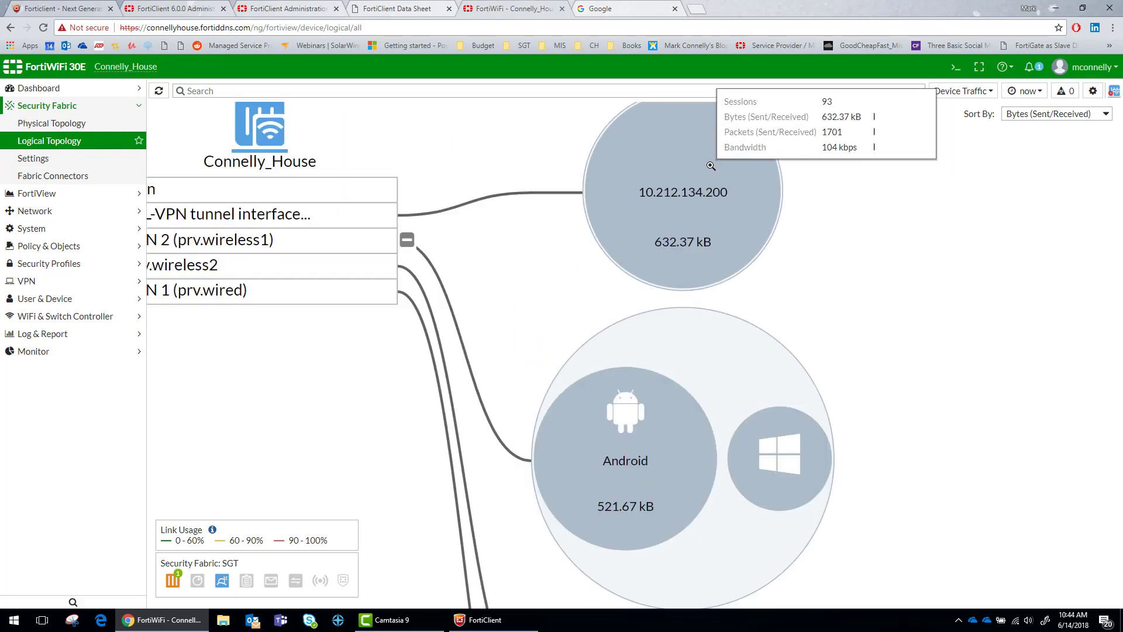
left_click(681, 221)
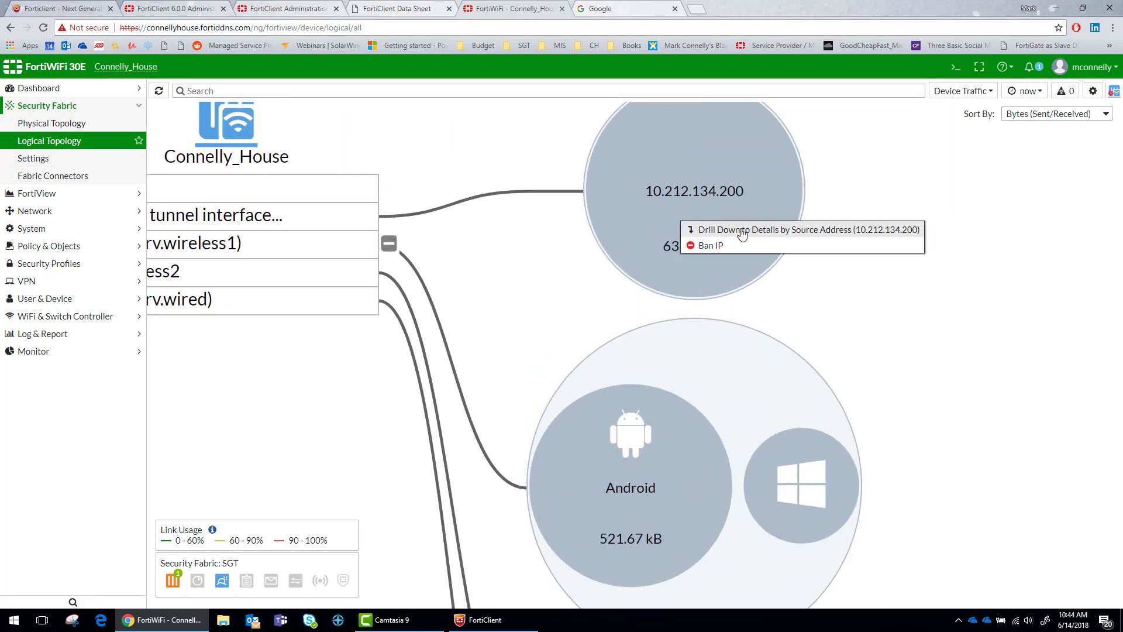
left_click(742, 232)
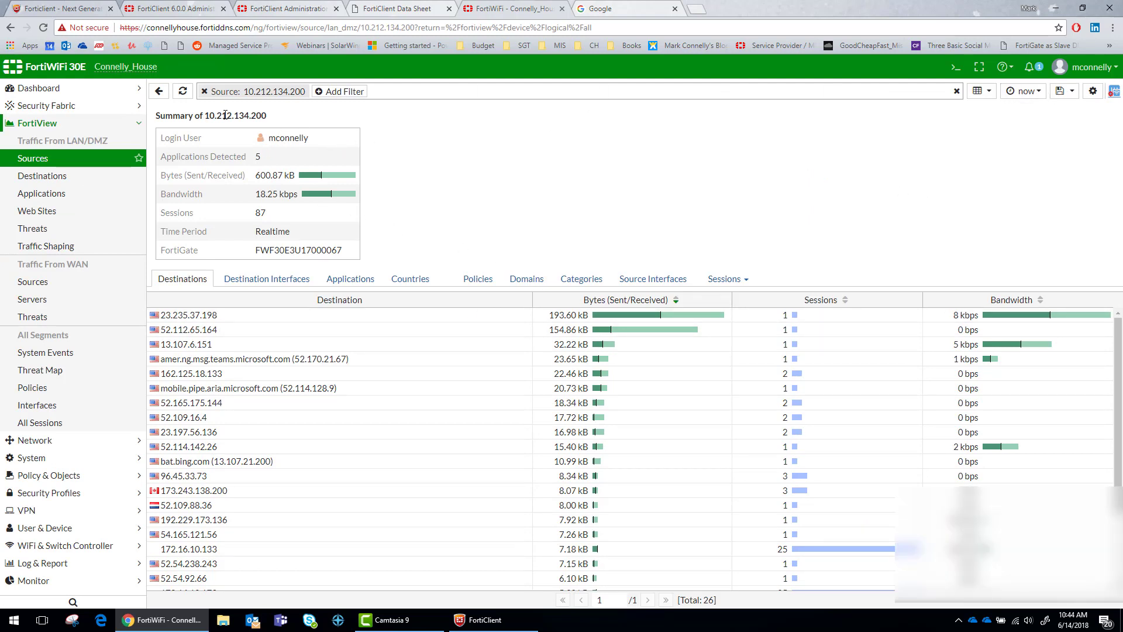
left_click(183, 92)
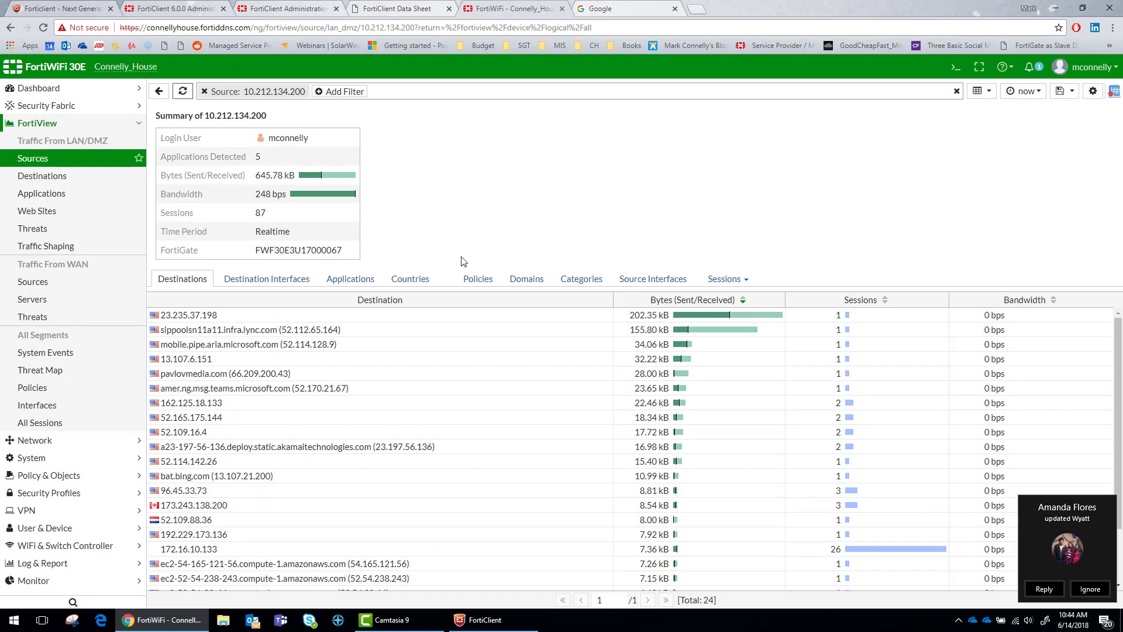
Return to Logical Topology and open FortiView traffic for the ssl.root SSL-VPN tunnel interface
left_click(204, 91)
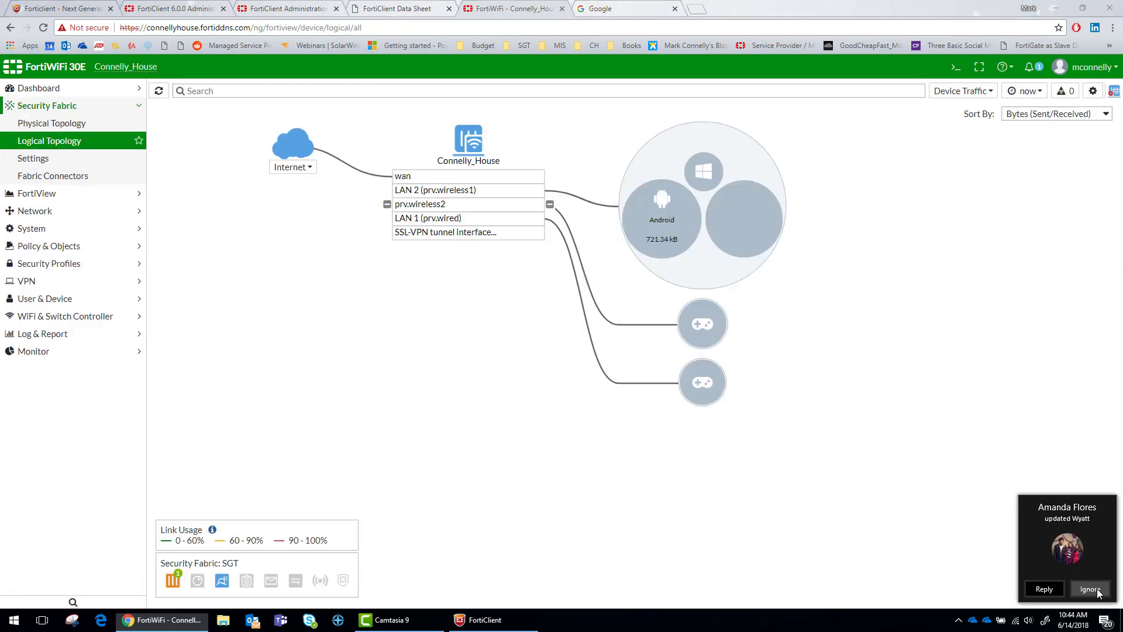
left_click(1095, 590)
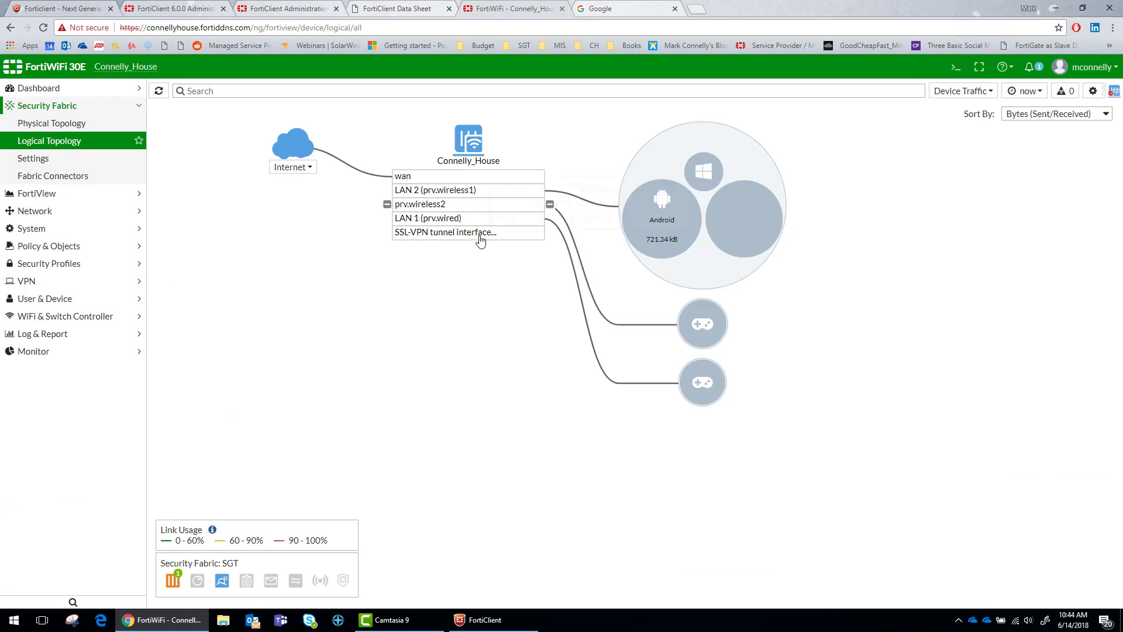
right_click(508, 237)
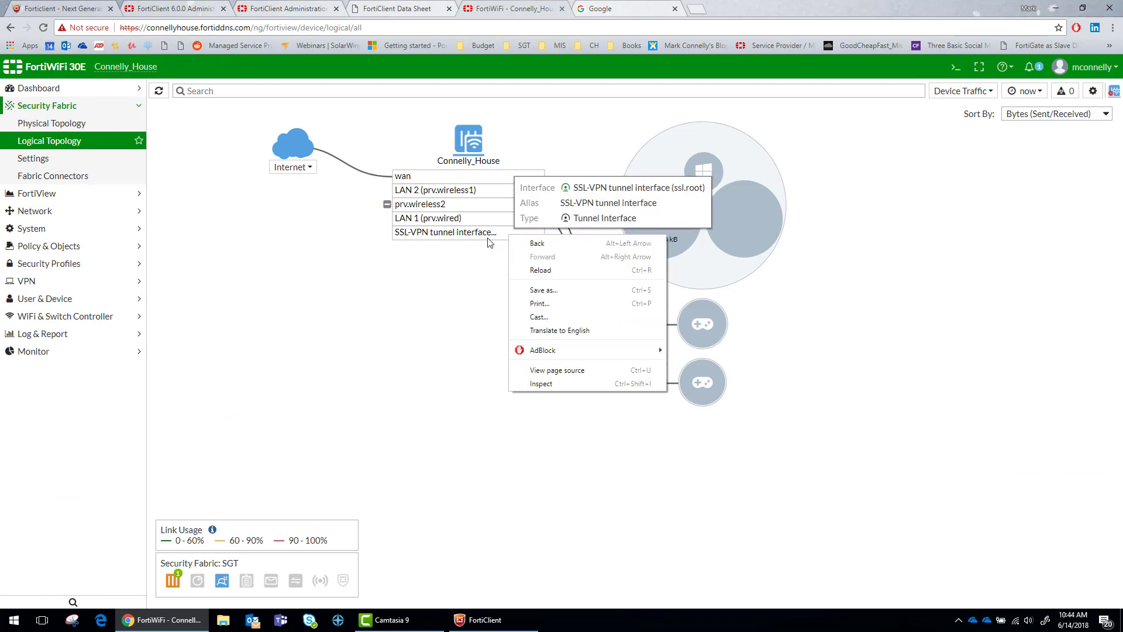
double_click(491, 236)
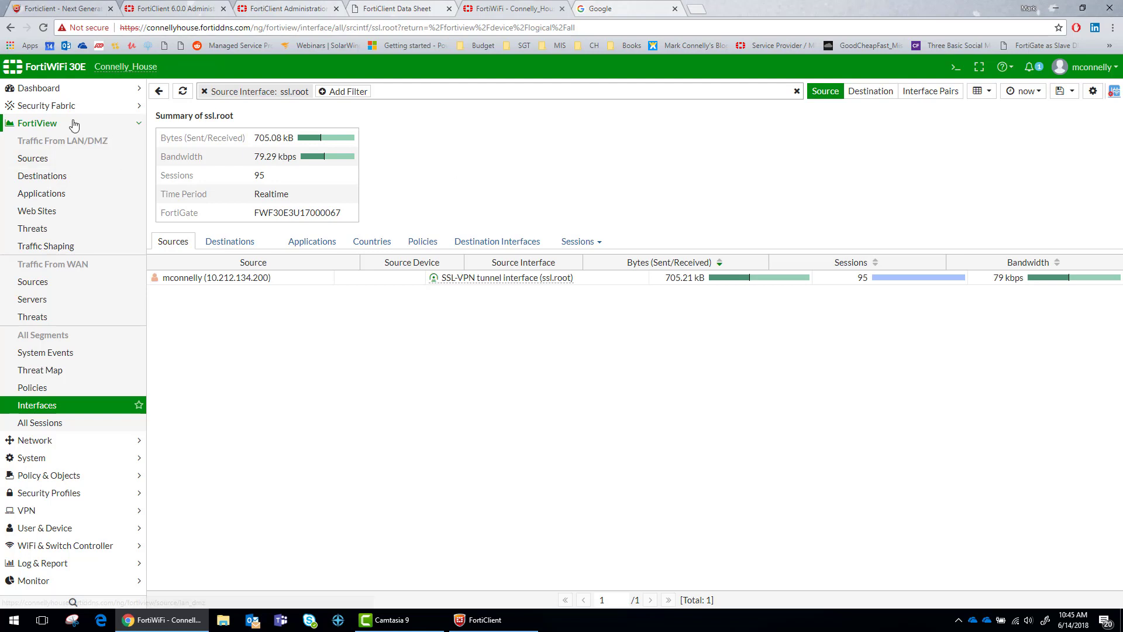
Review FortiClient's Malware Protection, Compliance & Telemetry, user profile, Web Security and Notifications pages
left_click(486, 620)
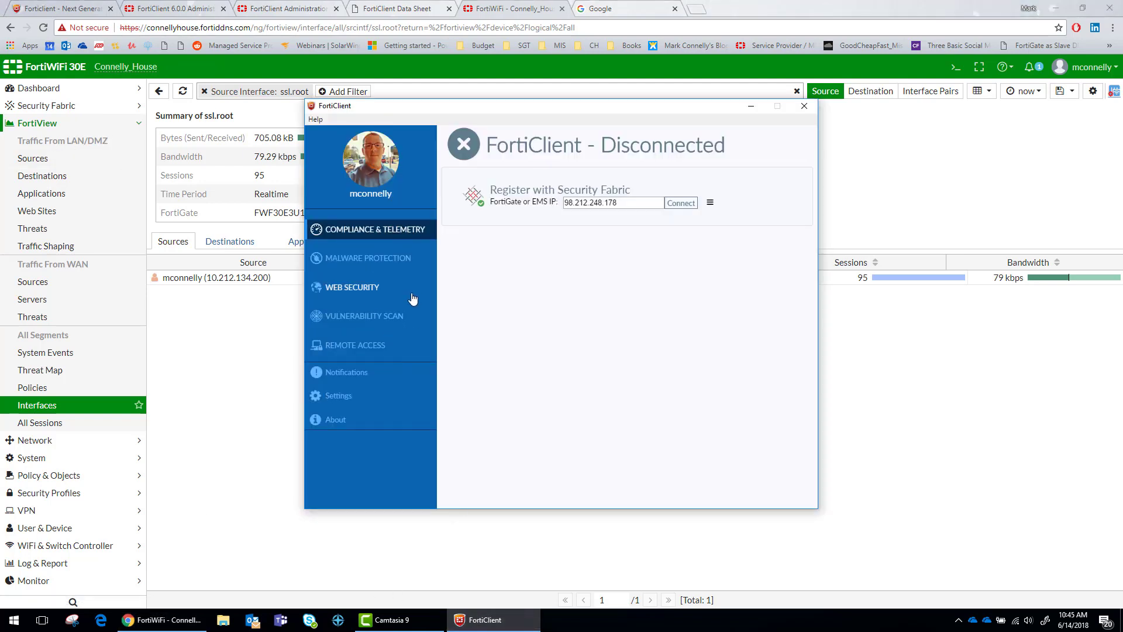
left_click(374, 261)
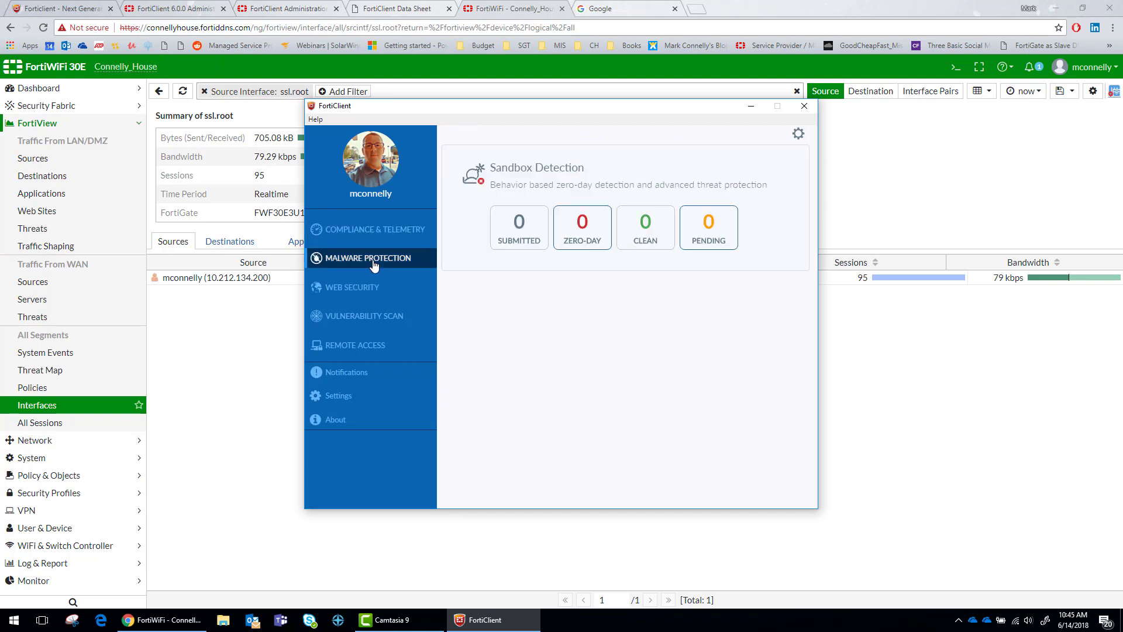
left_click(381, 231)
left_click(389, 186)
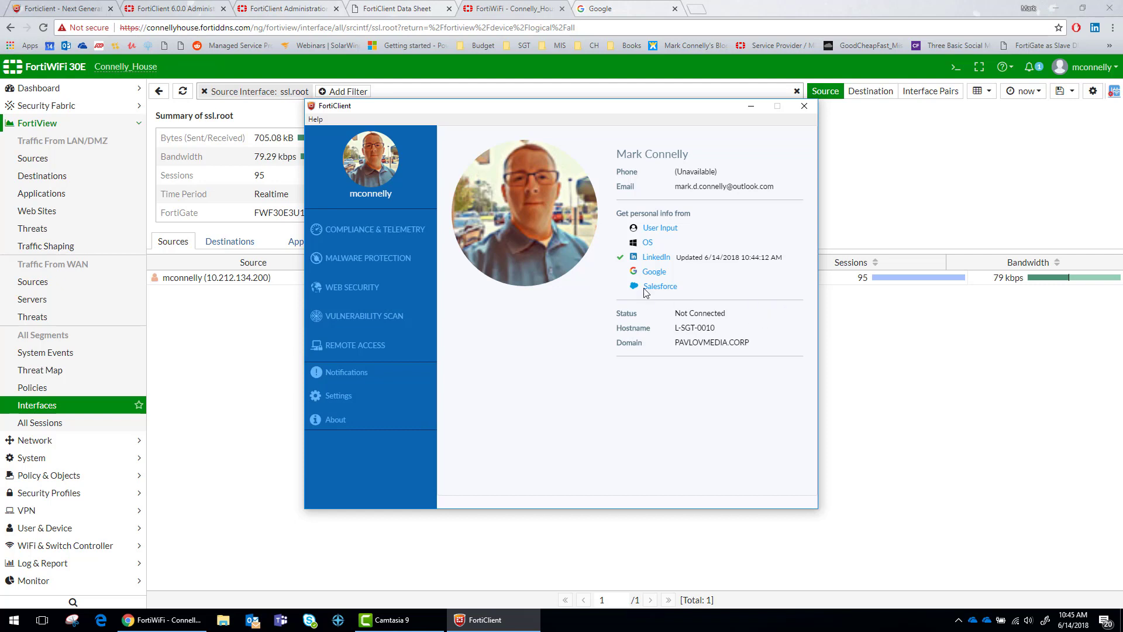
left_click(356, 289)
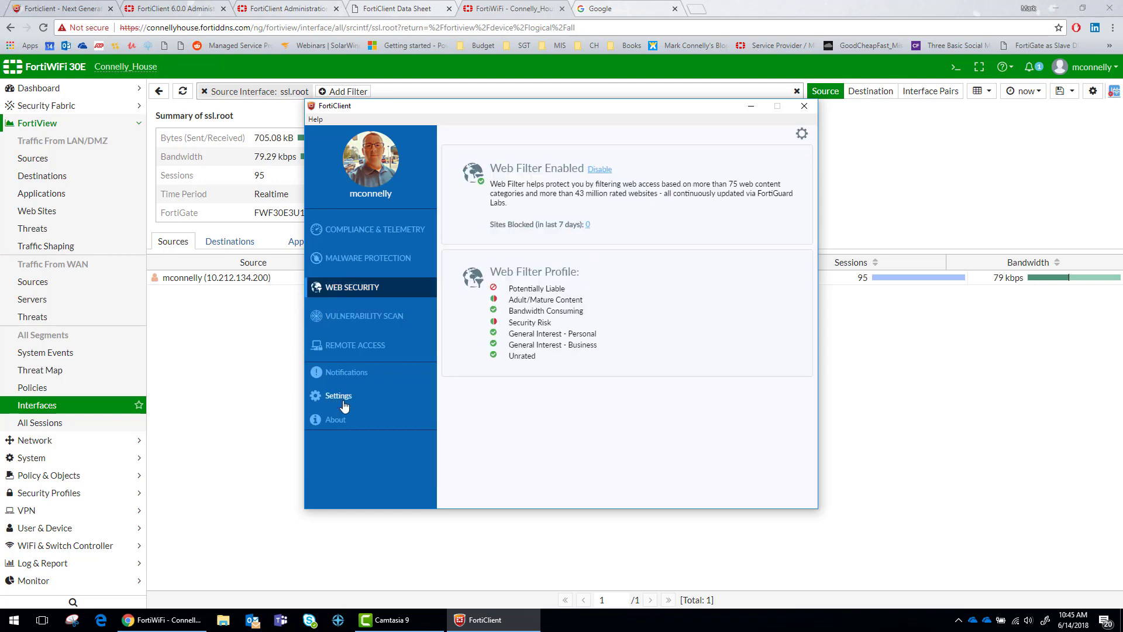
left_click(346, 375)
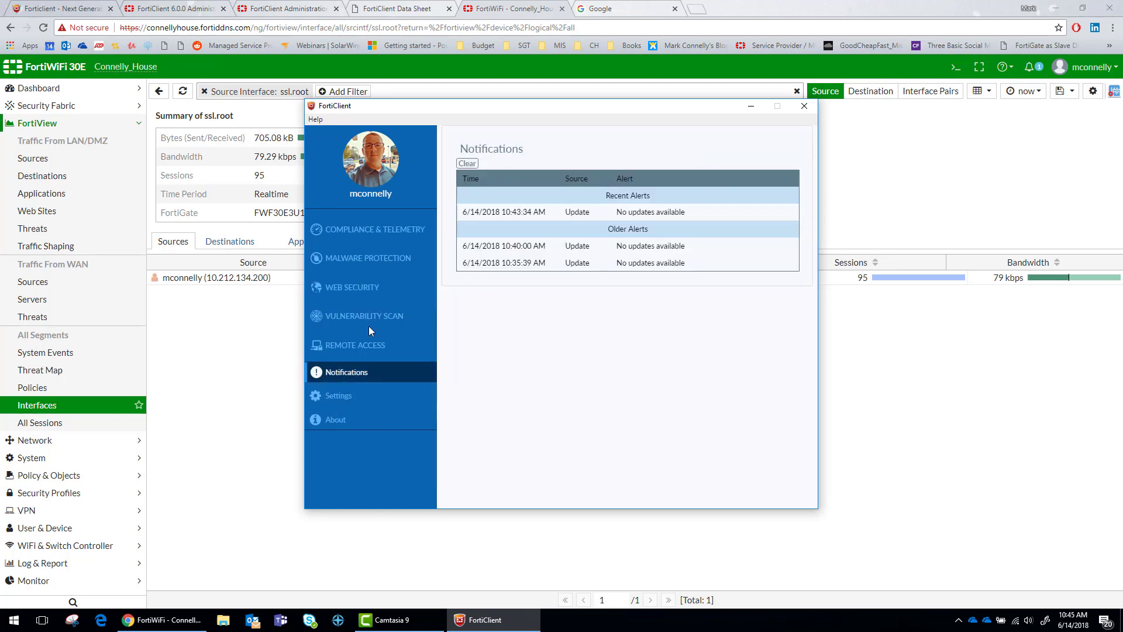
Check Vulnerability Scan and Settings, then view About (version 6.0.0.0067) and the Help resources
left_click(369, 258)
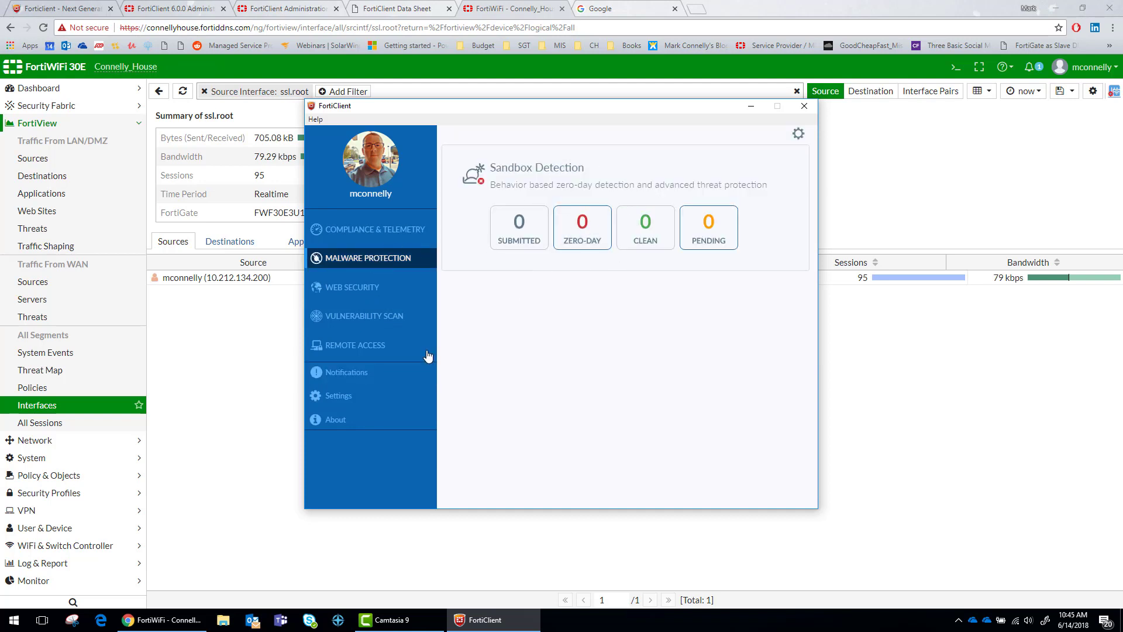
left_click(349, 316)
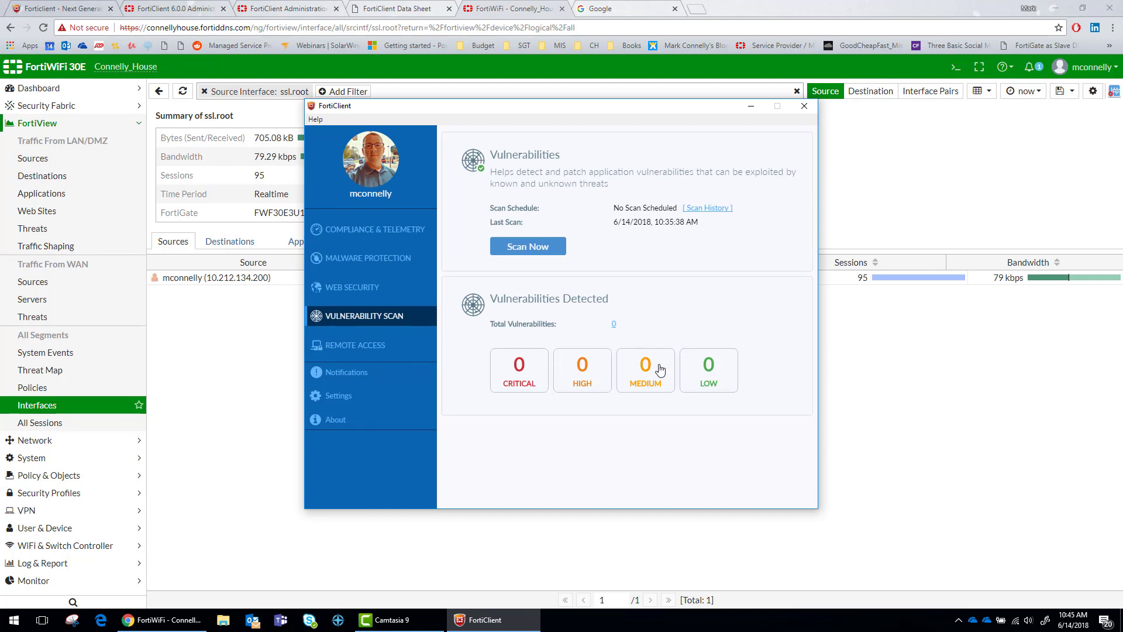
left_click(362, 375)
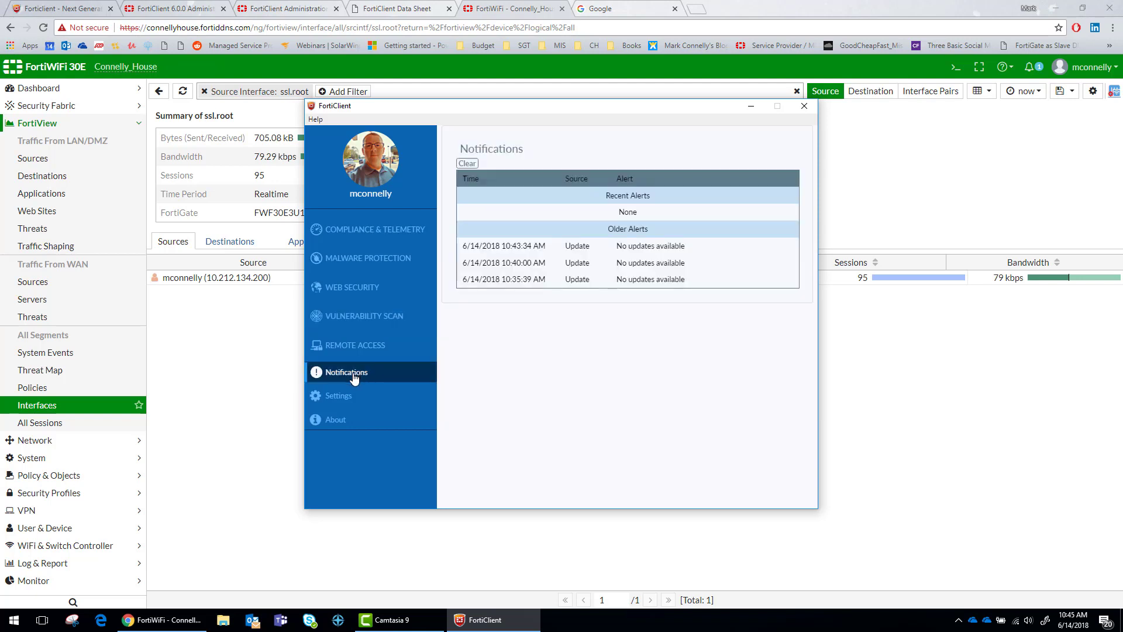
left_click(341, 406)
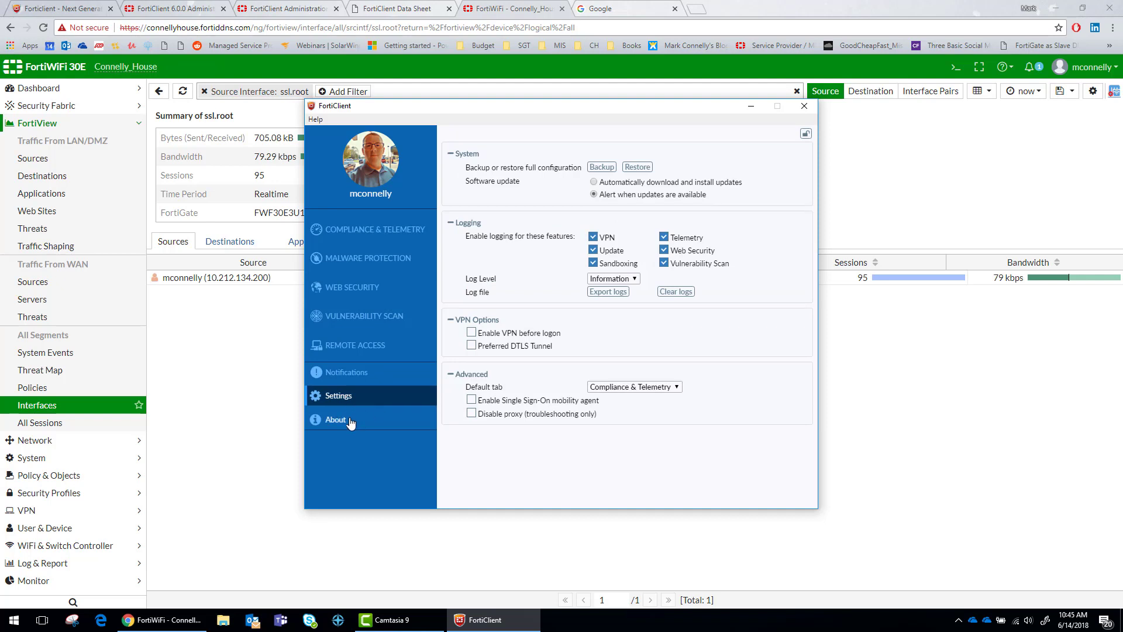
left_click(351, 420)
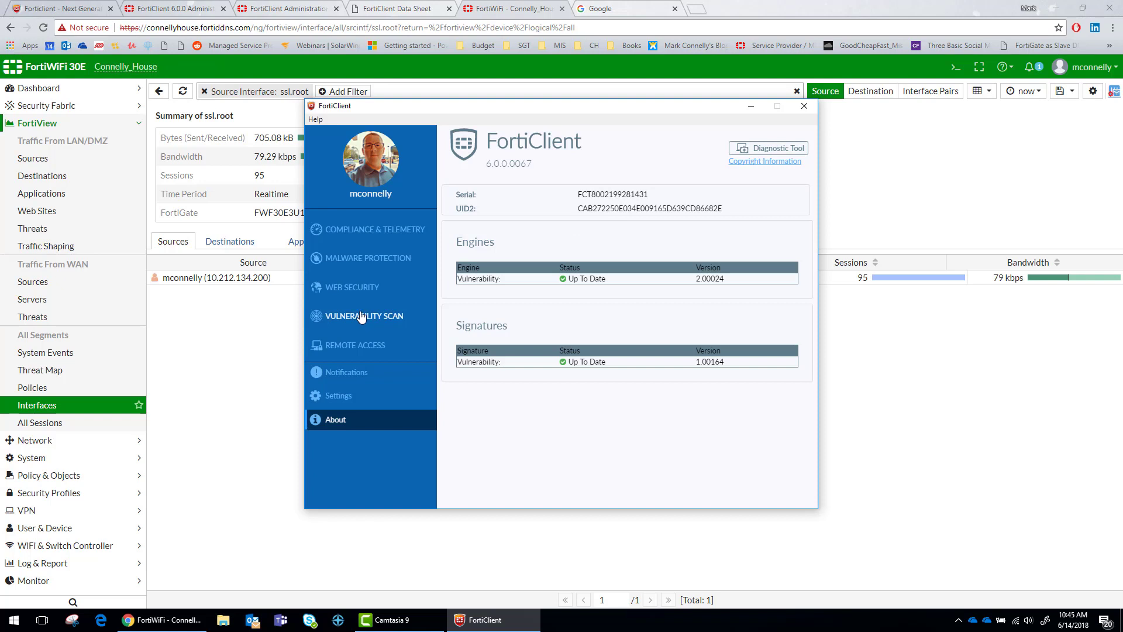
left_click(319, 121)
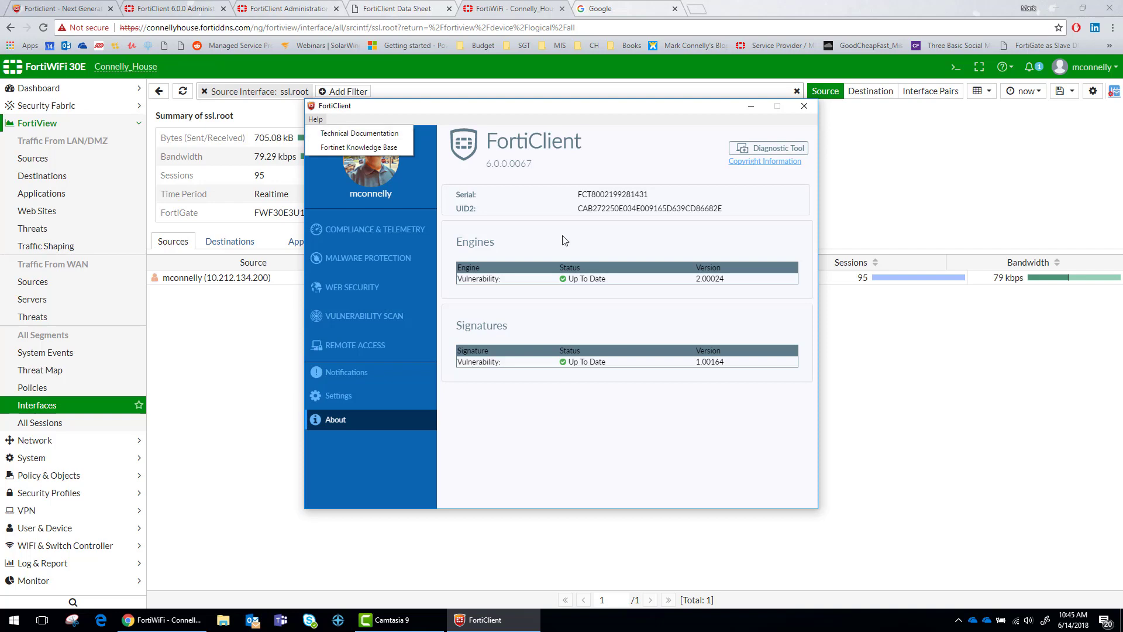
Show the FortiClient Administration Guide PDF in Chrome with FortiClient's About window in front
left_click(541, 252)
left_click(395, 7)
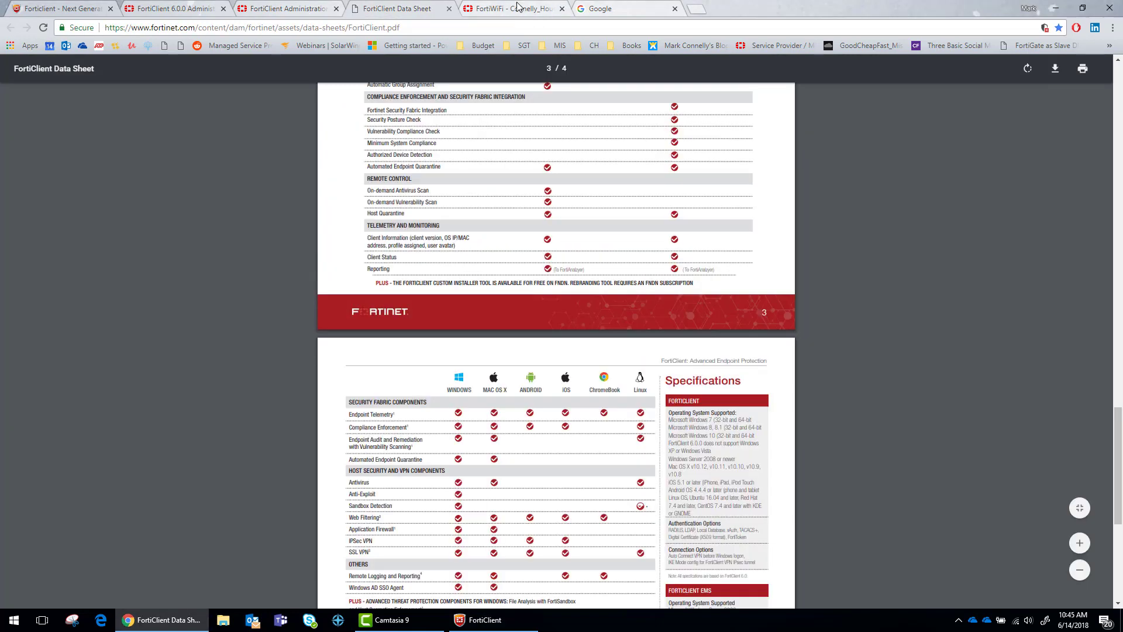
left_click(271, 10)
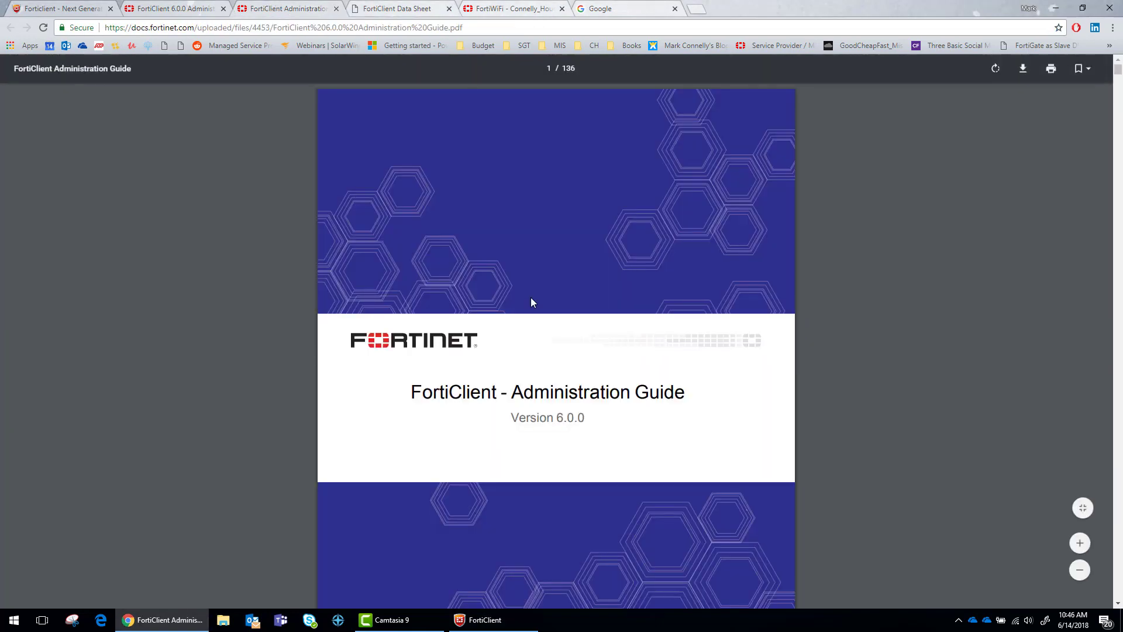
left_click(508, 624)
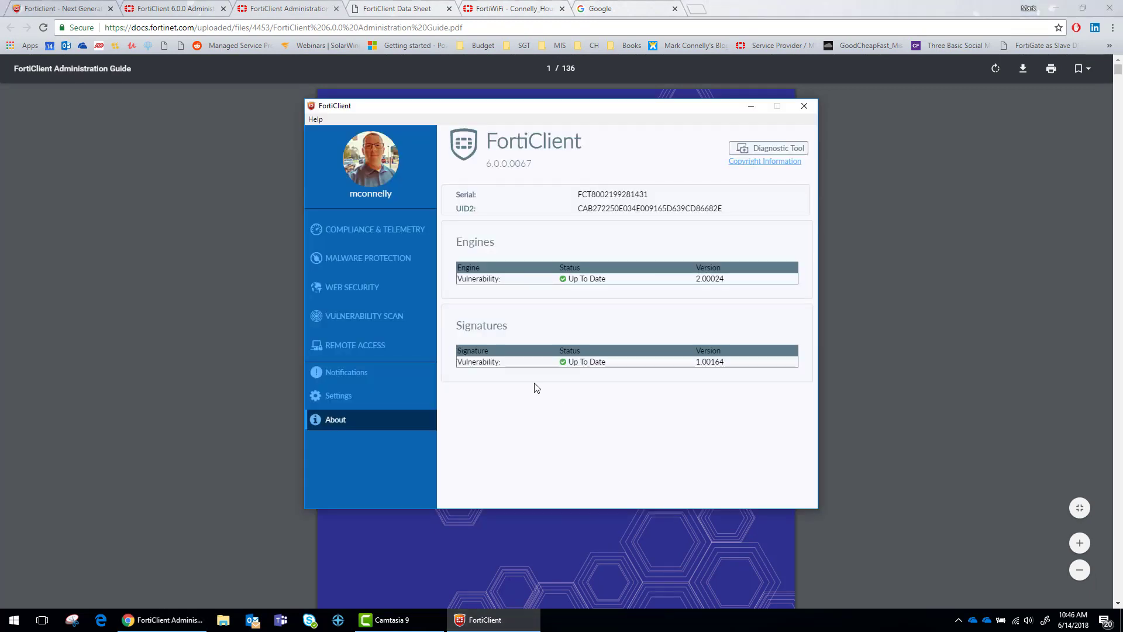